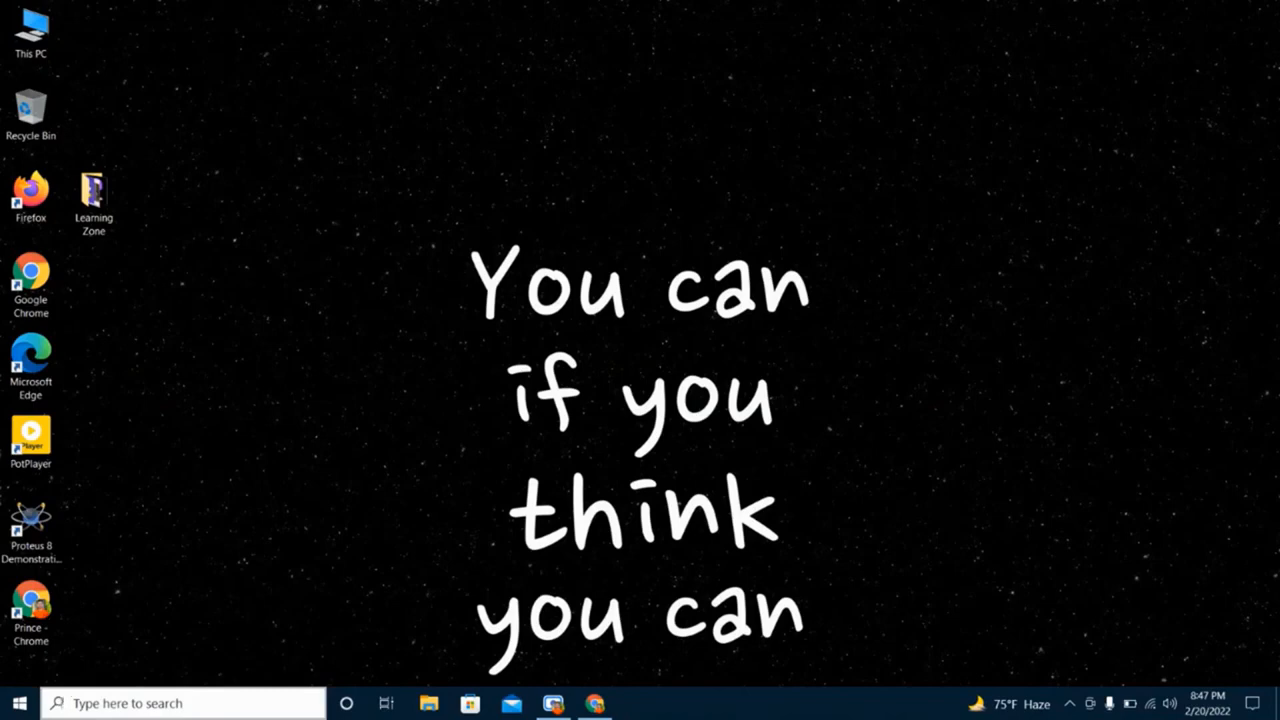
# Open Word from the alphabetical list of installed apps, and close it again from its start screen
pyautogui.click(19, 703)
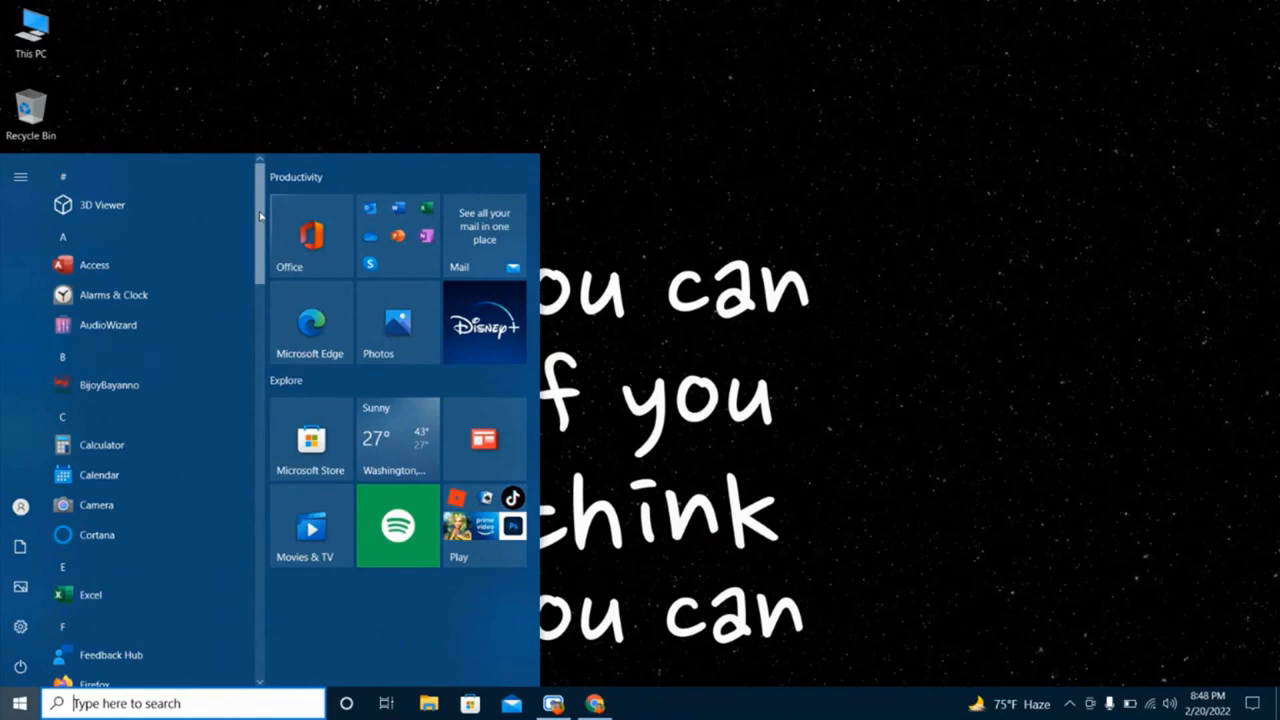
pyautogui.scroll(-1, 134, 405)
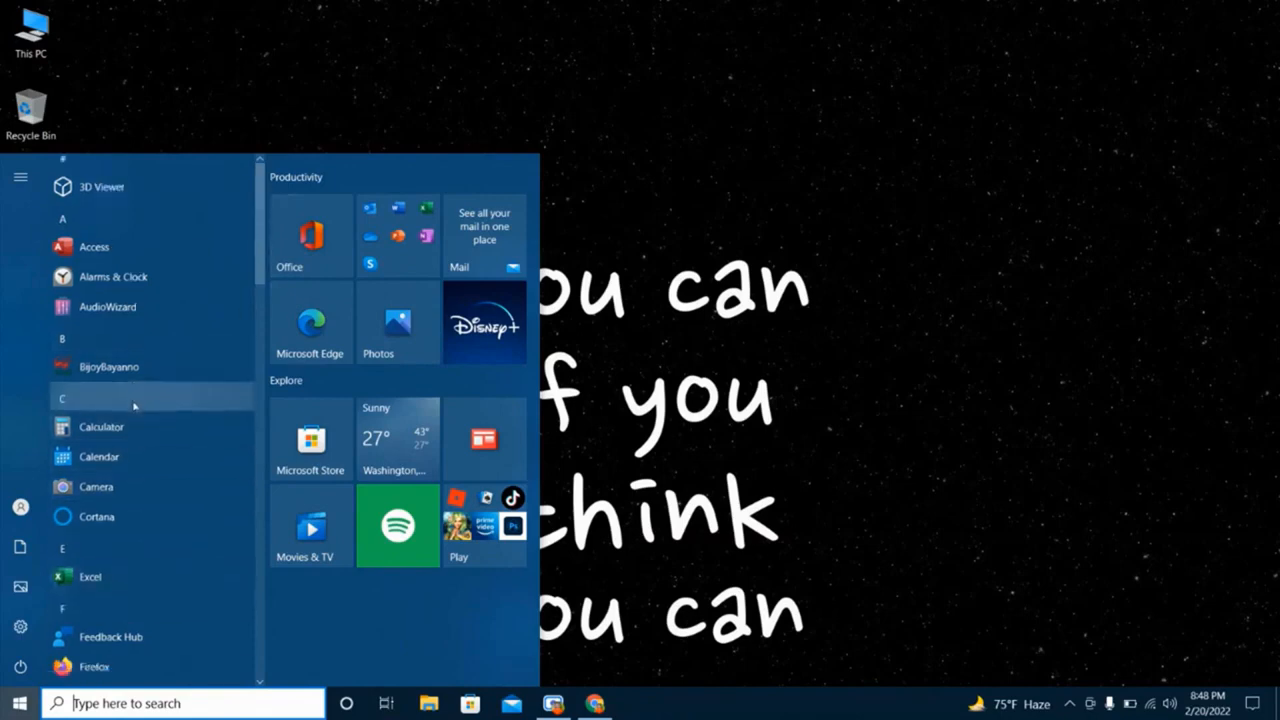
pyautogui.scroll(-6, 134, 408)
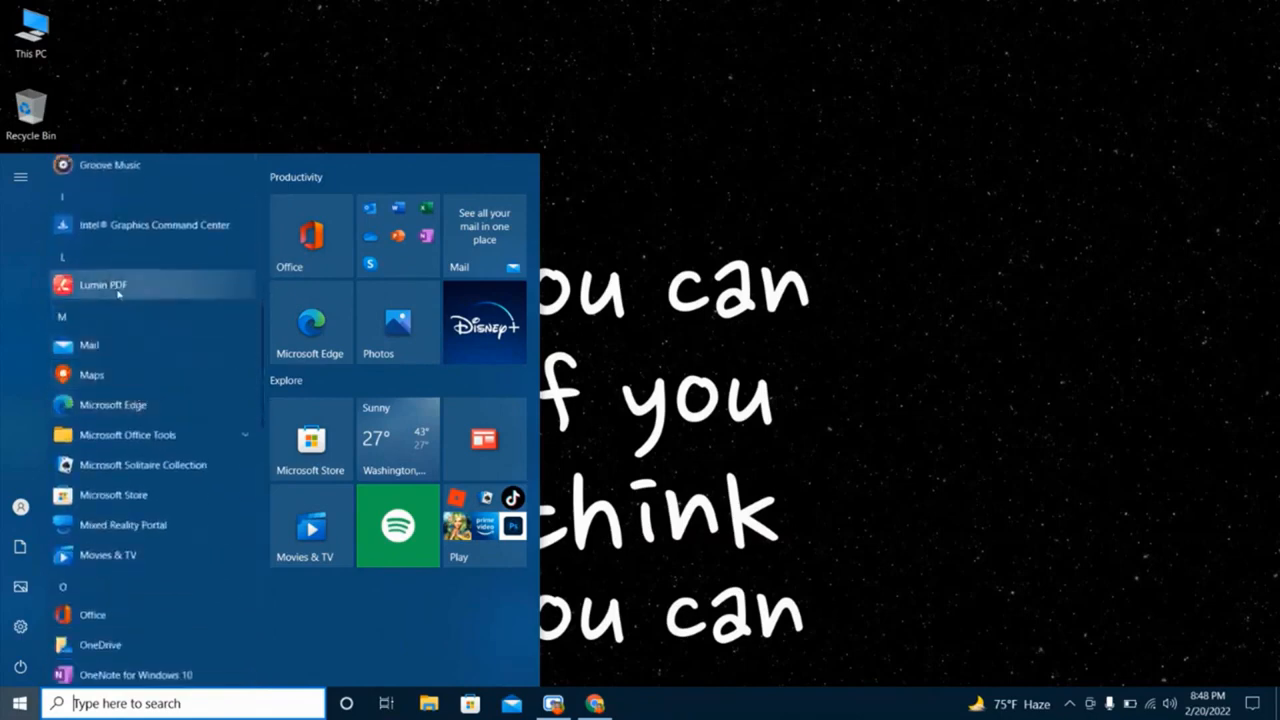
pyautogui.scroll(-10, 118, 293)
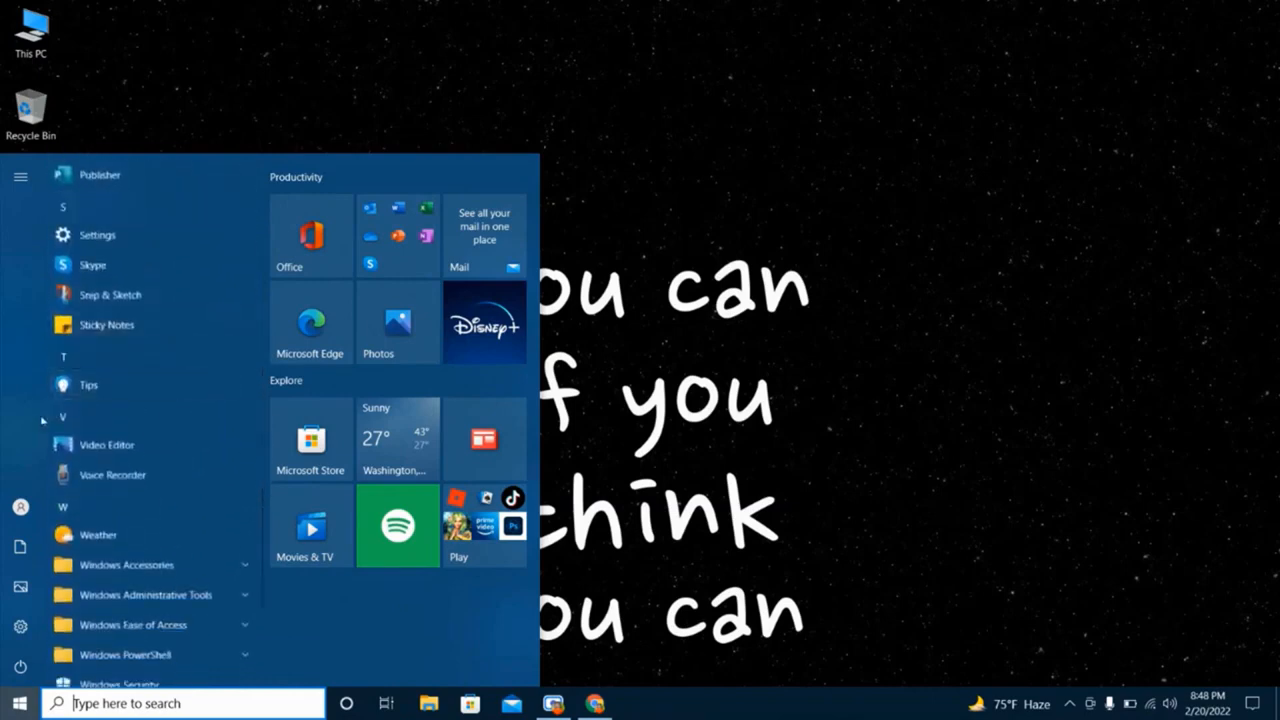
pyautogui.scroll(-3, 72, 415)
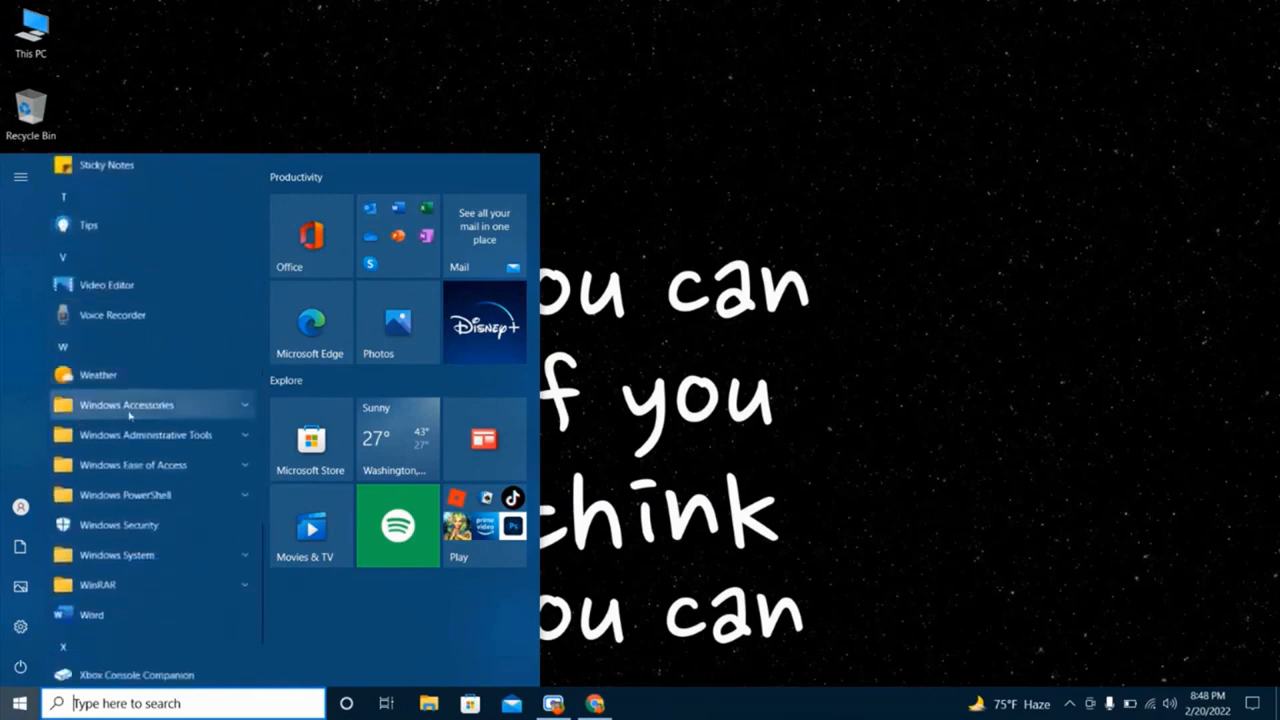
pyautogui.scroll(-3, 134, 430)
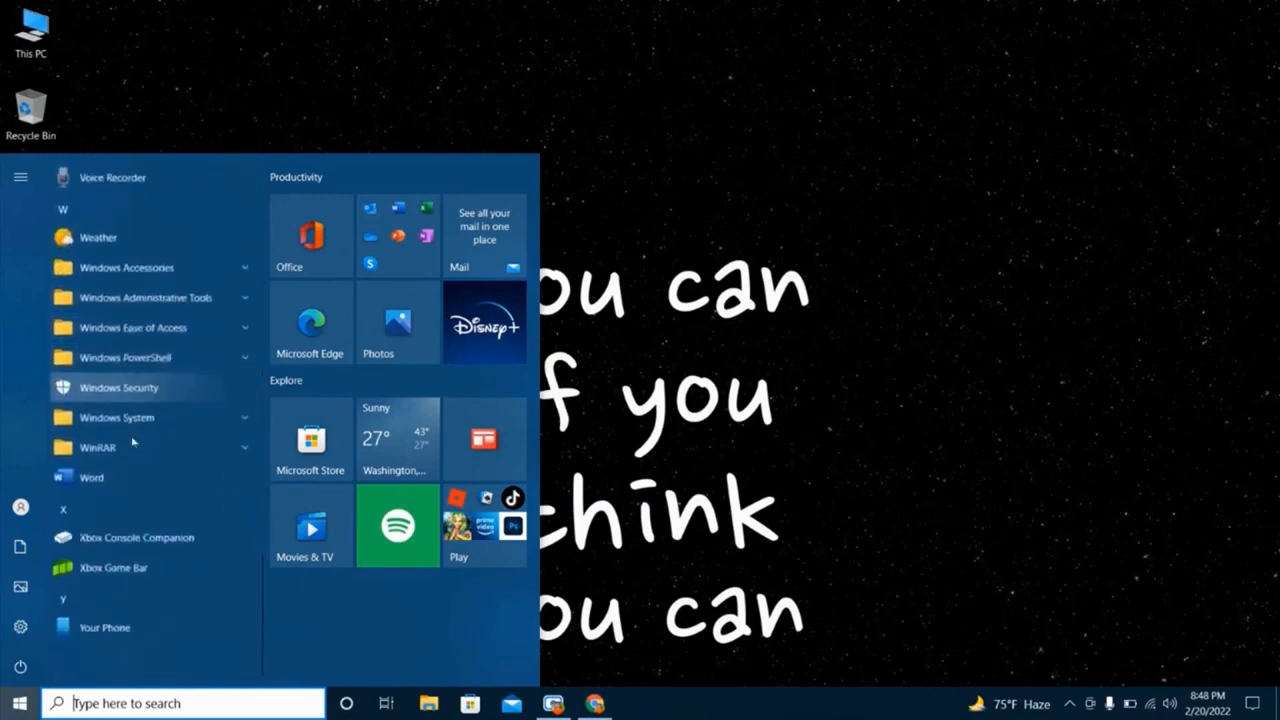
pyautogui.click(90, 478)
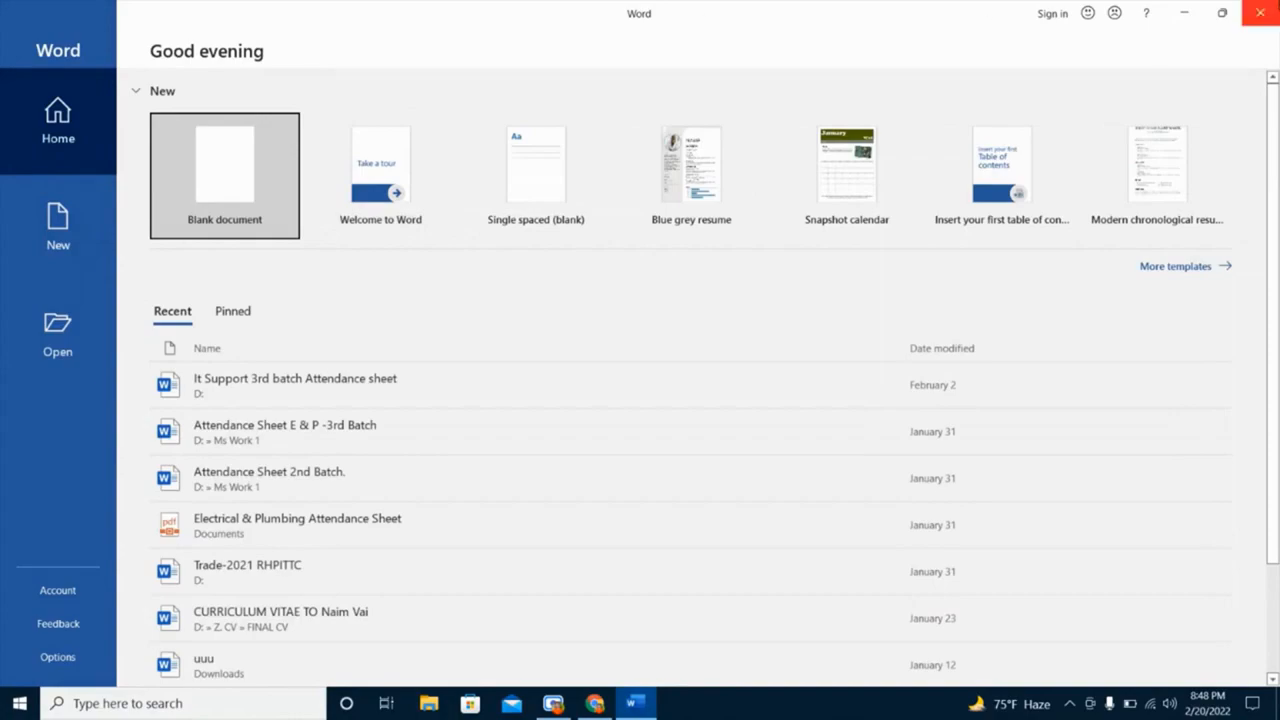
pyautogui.click(1259, 13)
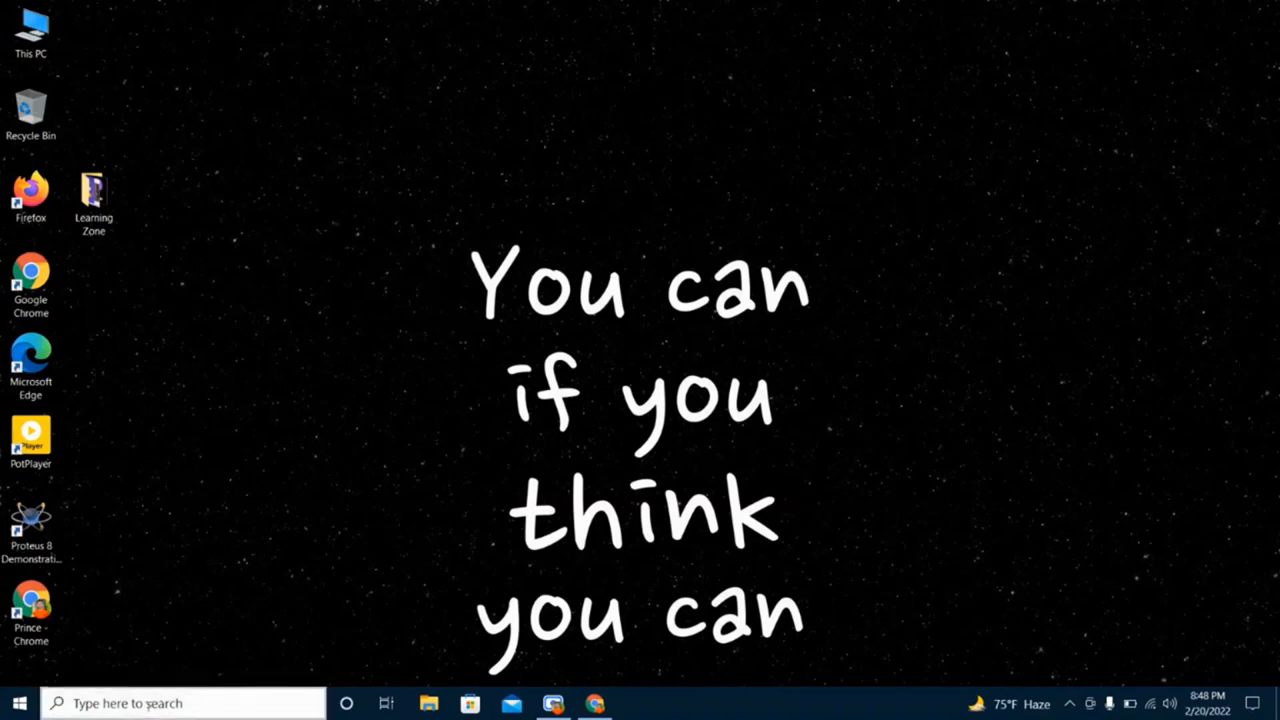
# Launch Word through a system search for "word" and create a blank document with the licence notice dismissed
pyautogui.click(147, 703)
pyautogui.write('w')
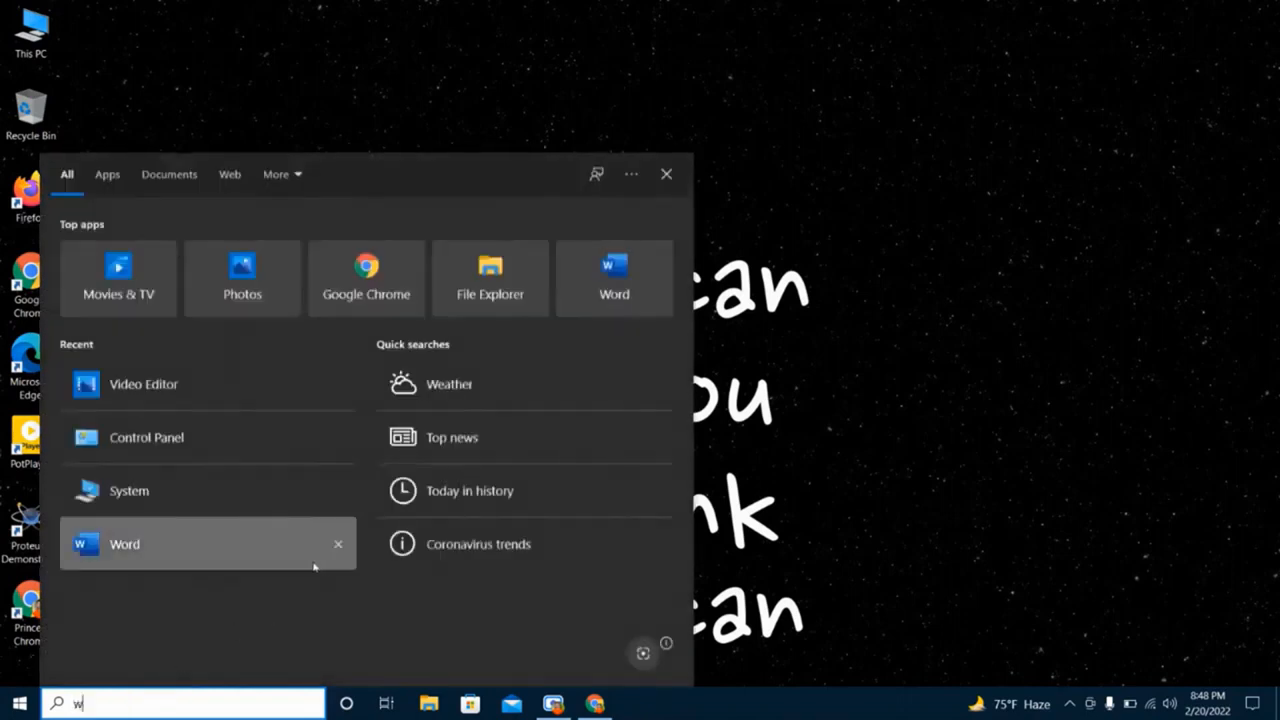
pyautogui.write('ord')
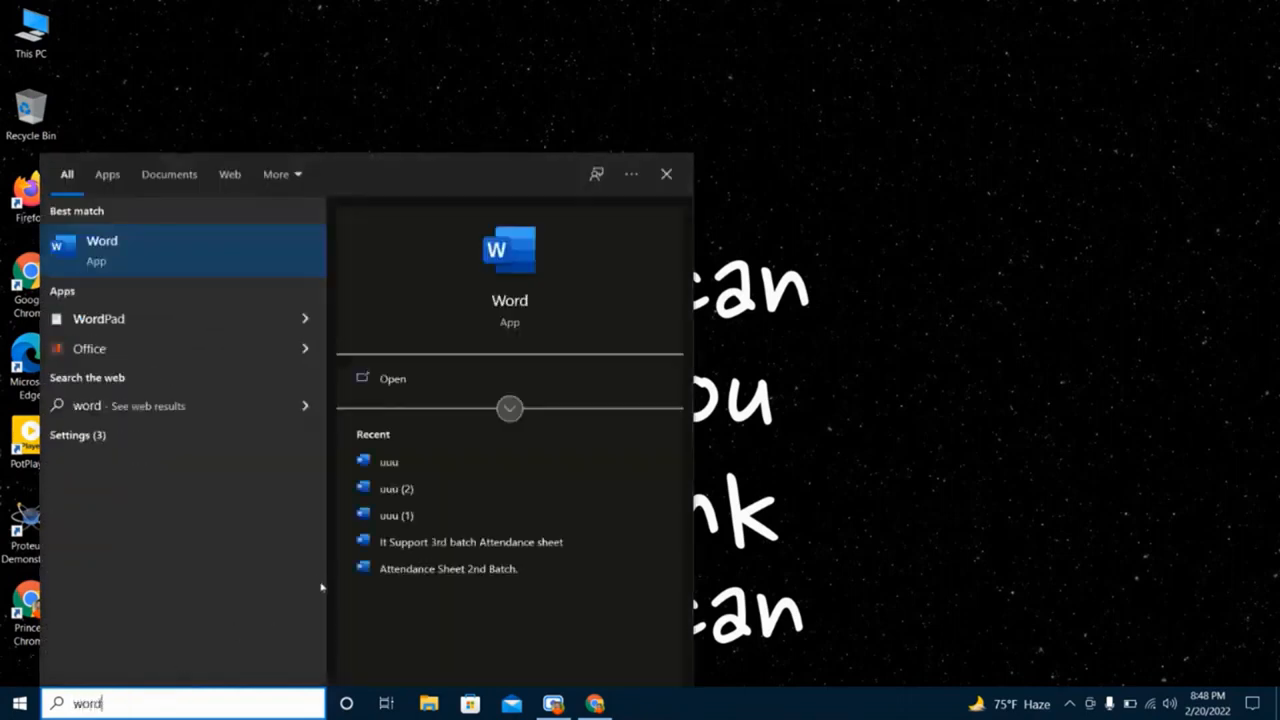
pyautogui.click(166, 253)
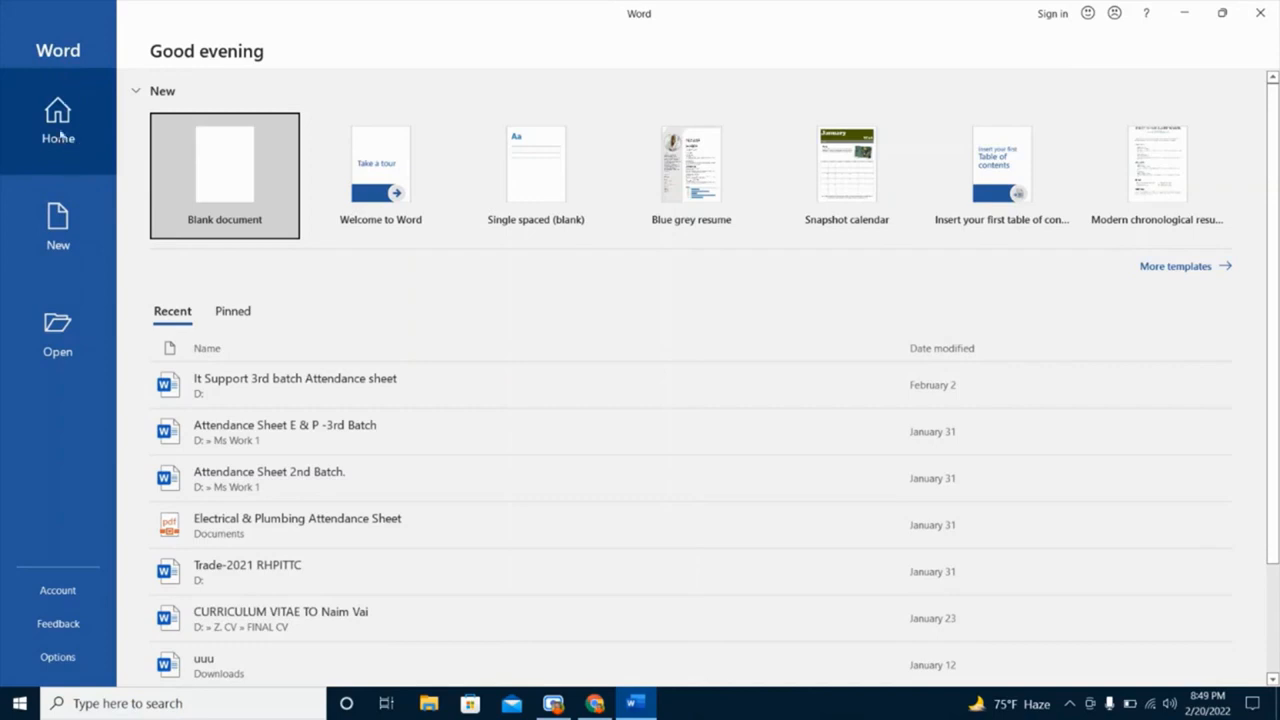
pyautogui.click(237, 176)
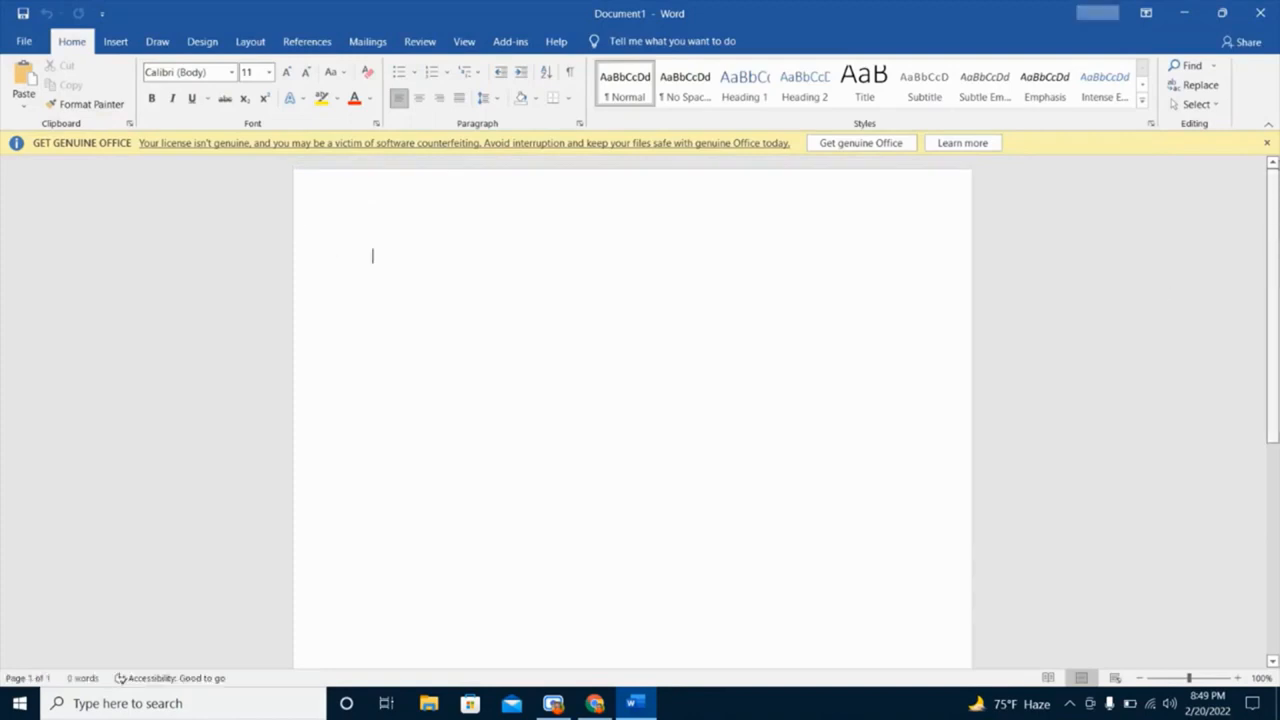
pyautogui.click(1267, 143)
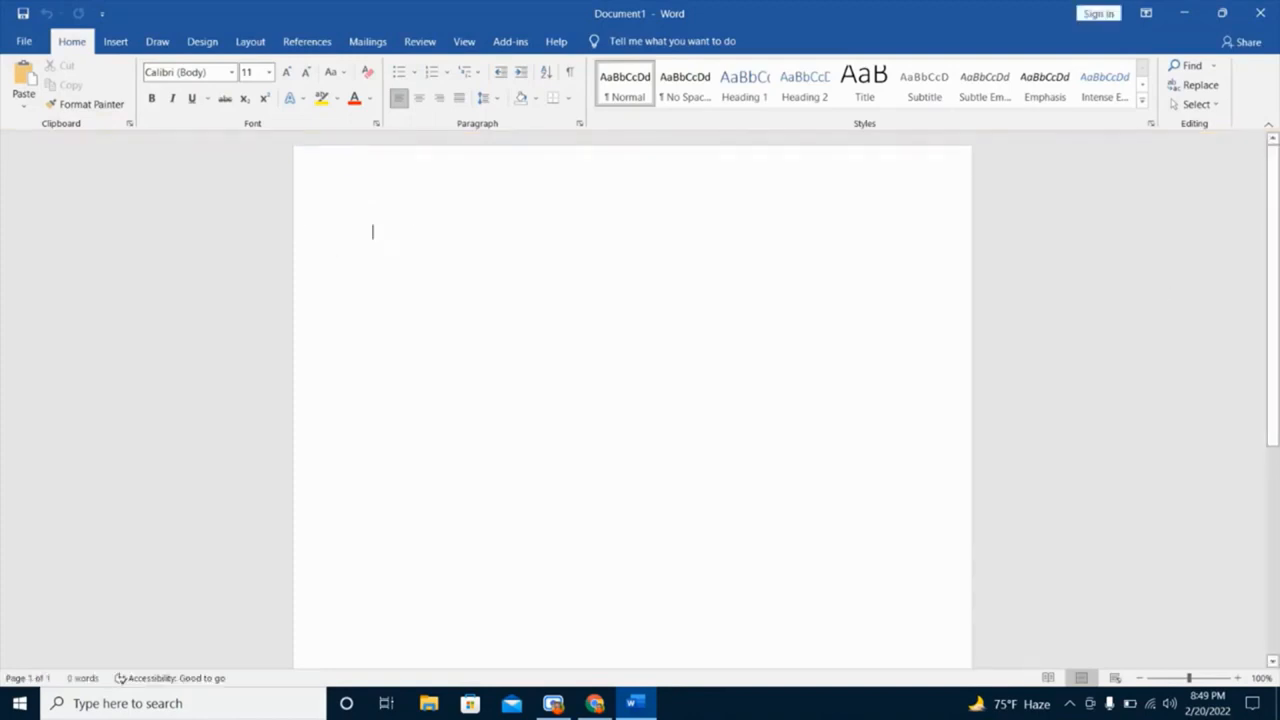
# Create a document from the Welcome to Word template and look through its first pages
pyautogui.click(14, 42)
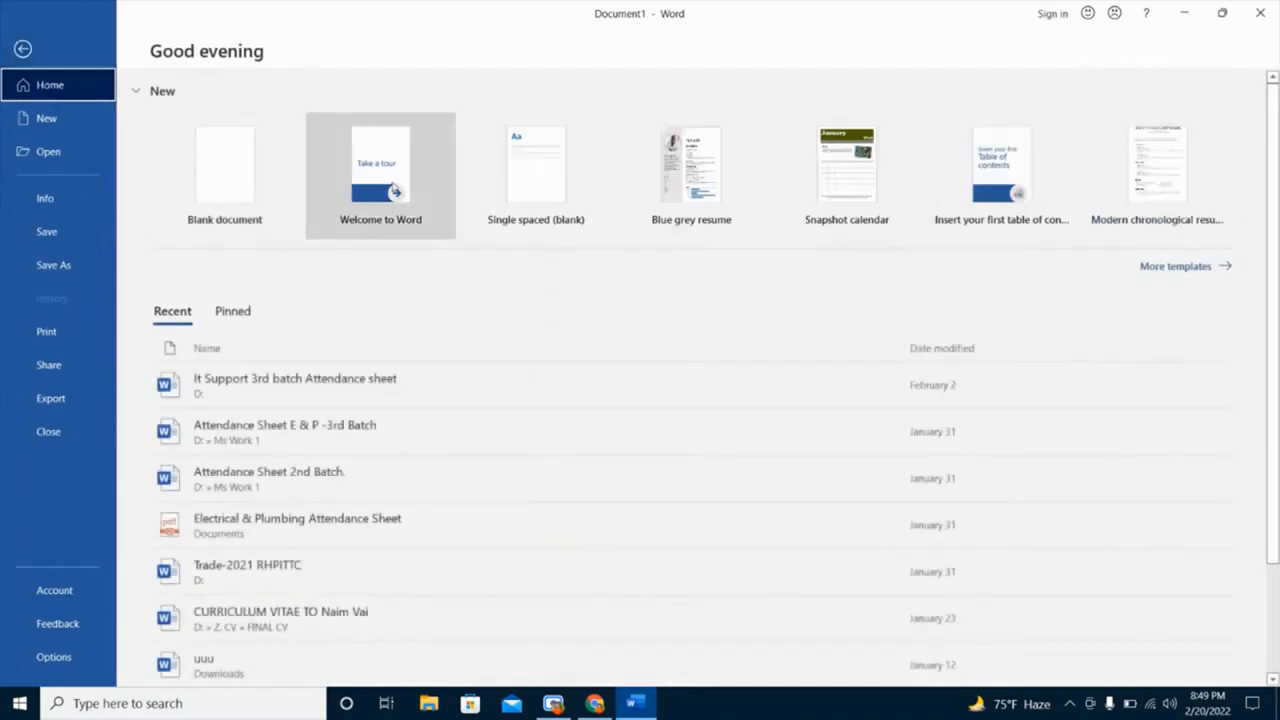
pyautogui.click(400, 168)
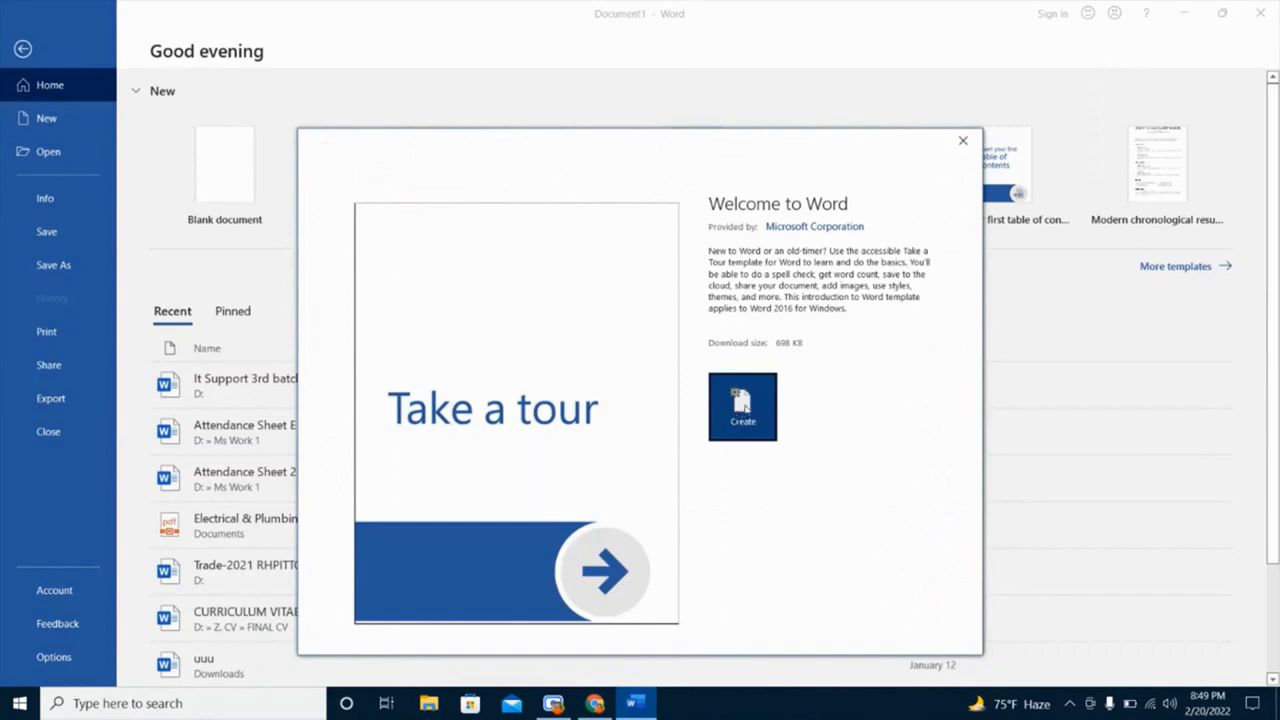
pyautogui.click(745, 410)
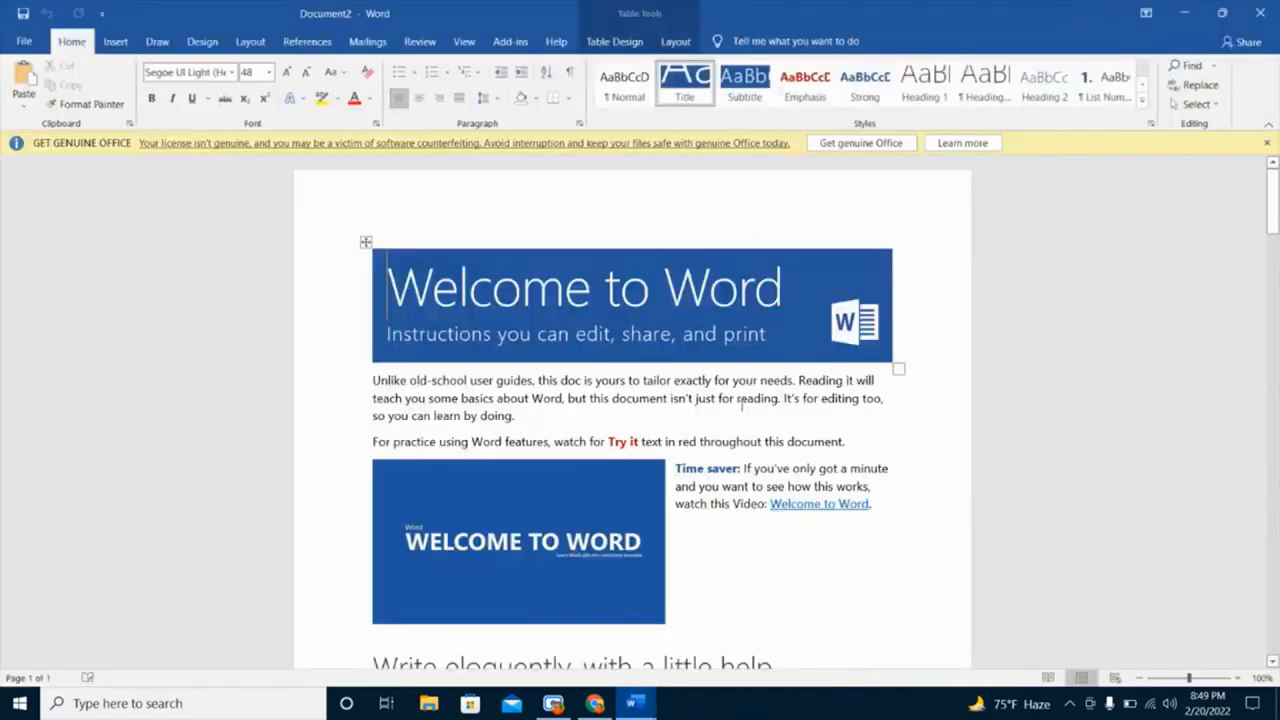
pyautogui.scroll(-2, 742, 408)
pyautogui.scroll(-7, 742, 405)
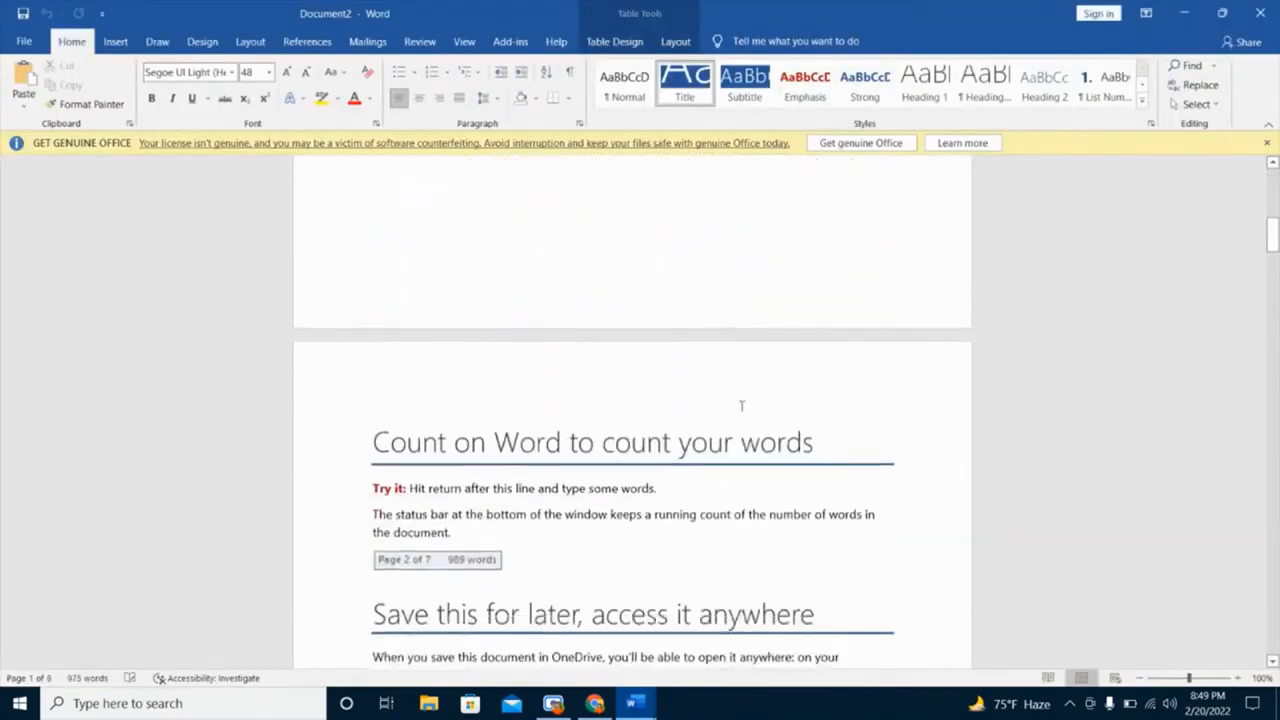
pyautogui.scroll(-6, 742, 405)
pyautogui.scroll(6, 651, 431)
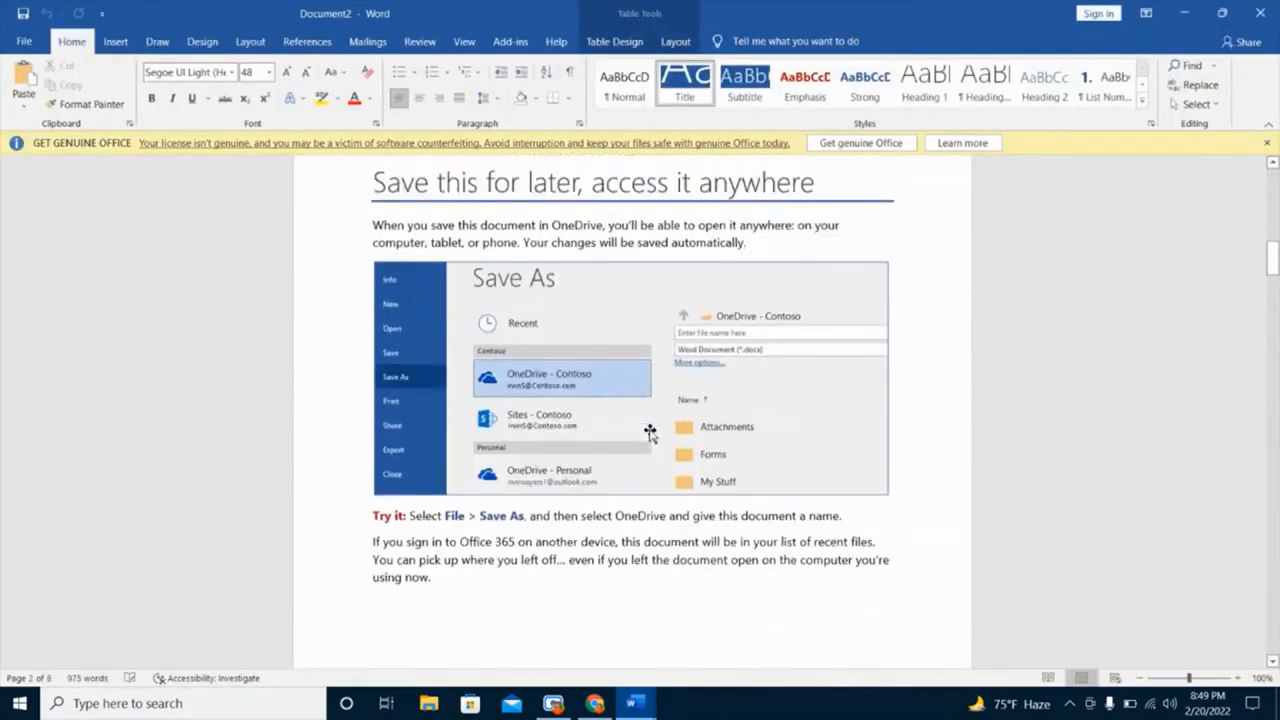
pyautogui.scroll(8, 655, 427)
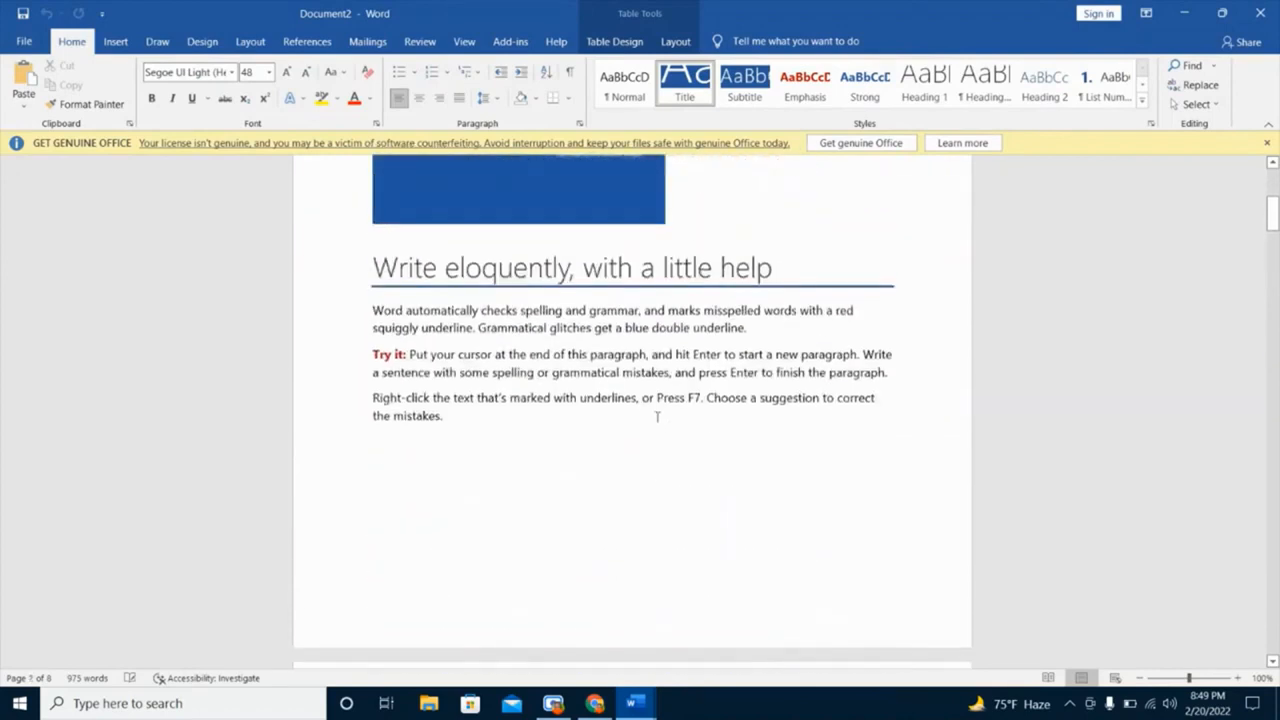
pyautogui.scroll(4, 723, 405)
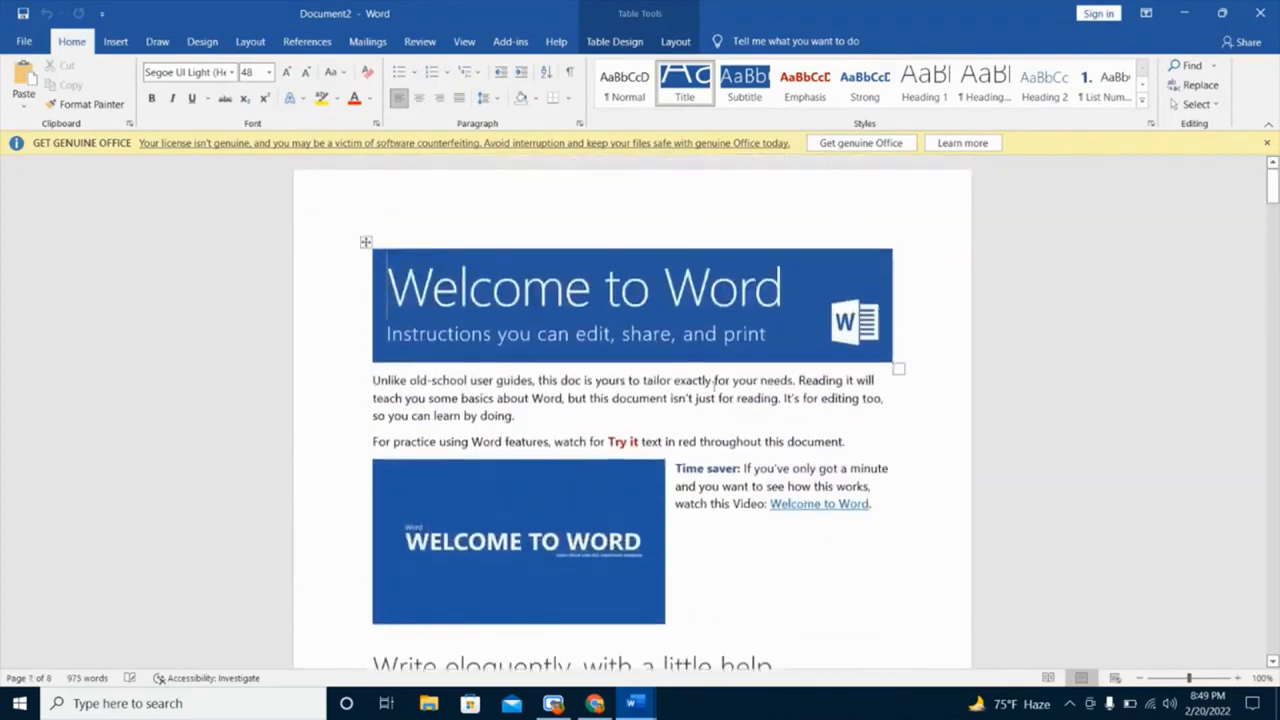
# Create a new document from the Blue grey resume template
pyautogui.click(22, 42)
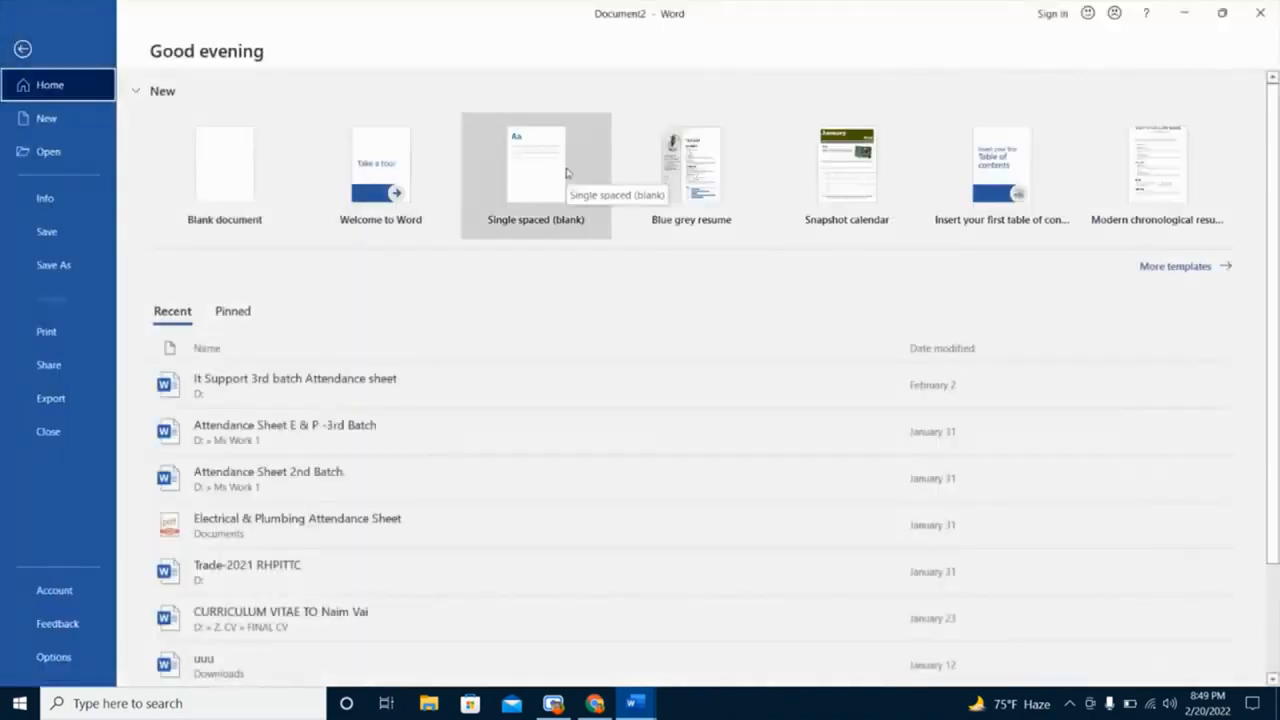
pyautogui.click(703, 166)
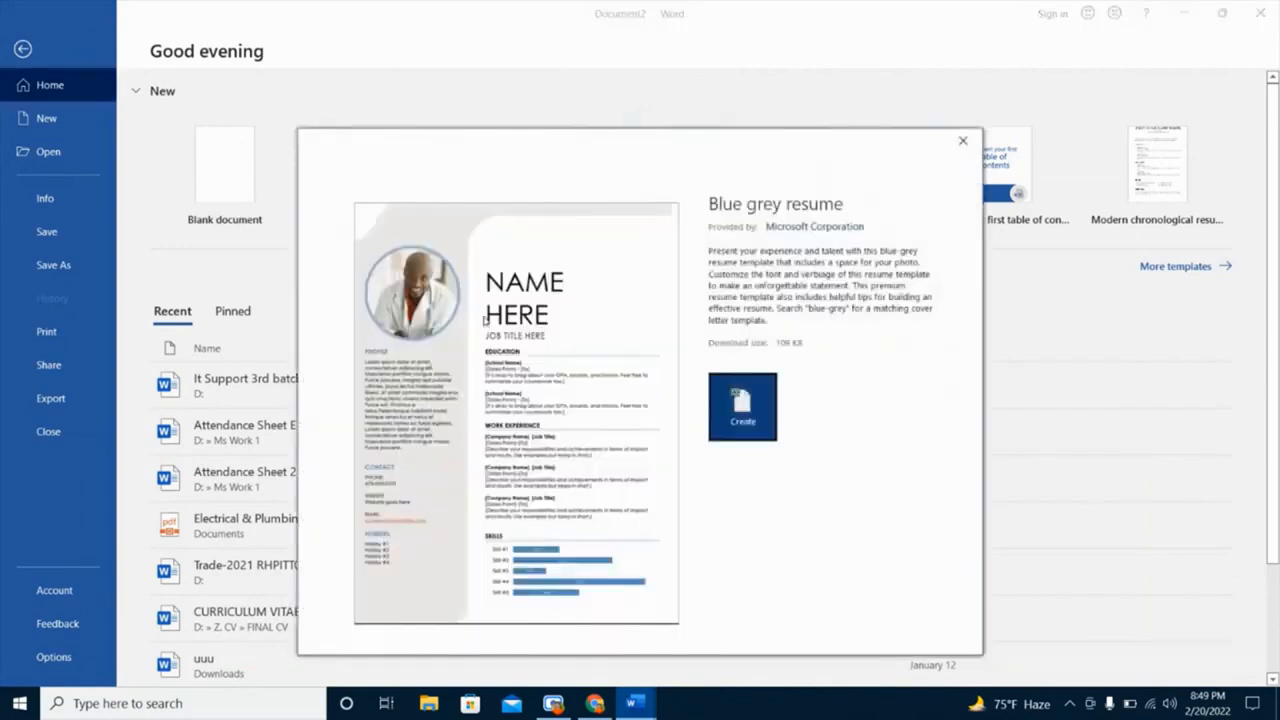
pyautogui.click(752, 405)
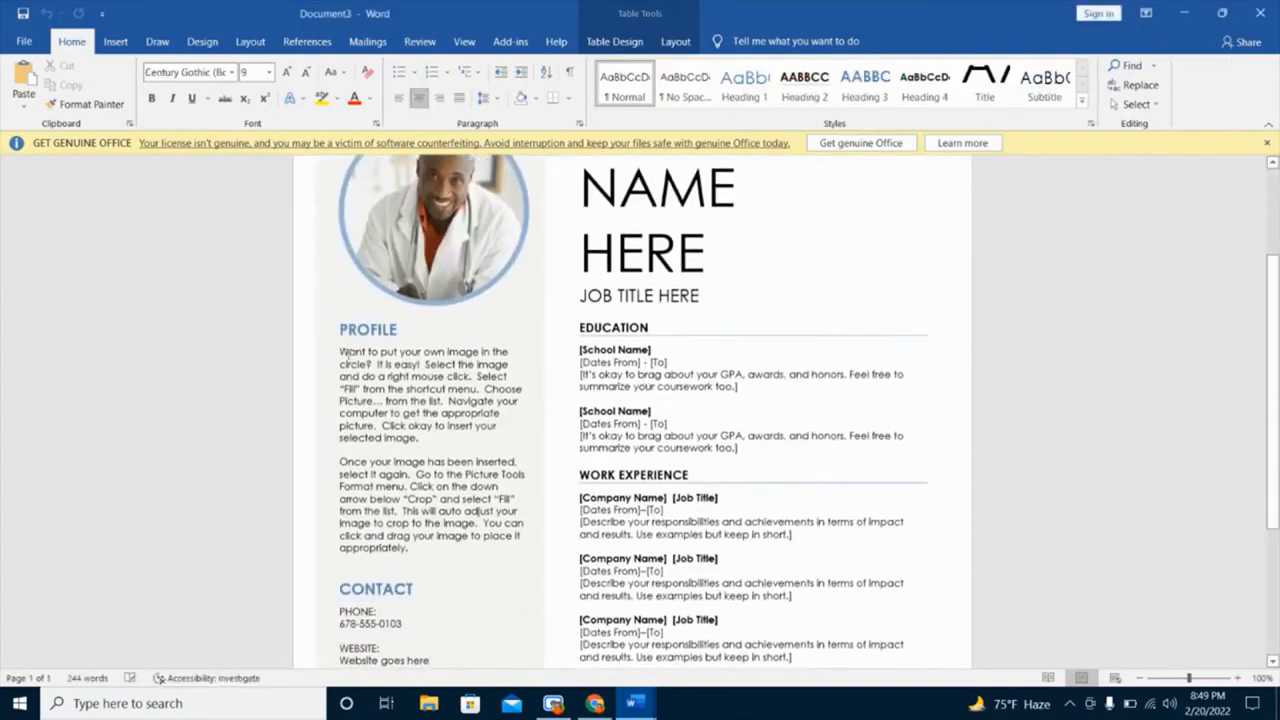
# Examine the resume's photo, profile, contact, hobbies, education, work experience and skills sections, dismissing the licence notice
pyautogui.click(435, 228)
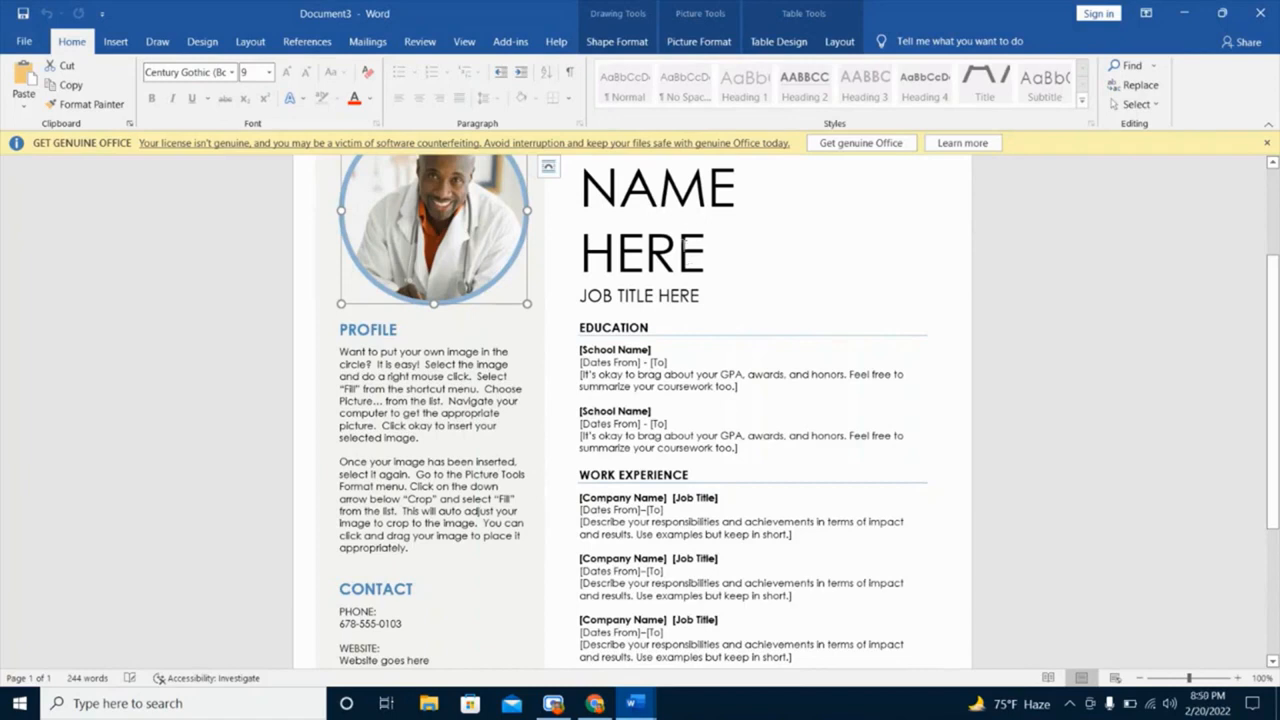
pyautogui.scroll(-1, 698, 308)
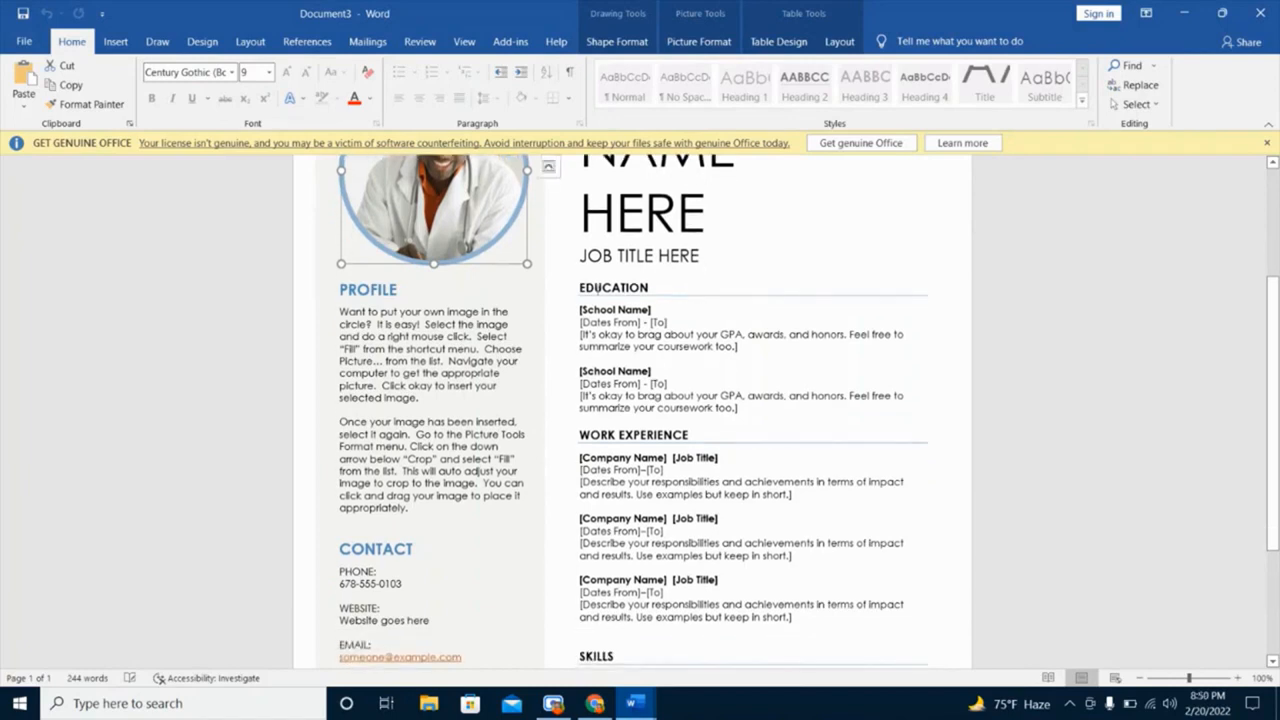
pyautogui.scroll(-1, 640, 310)
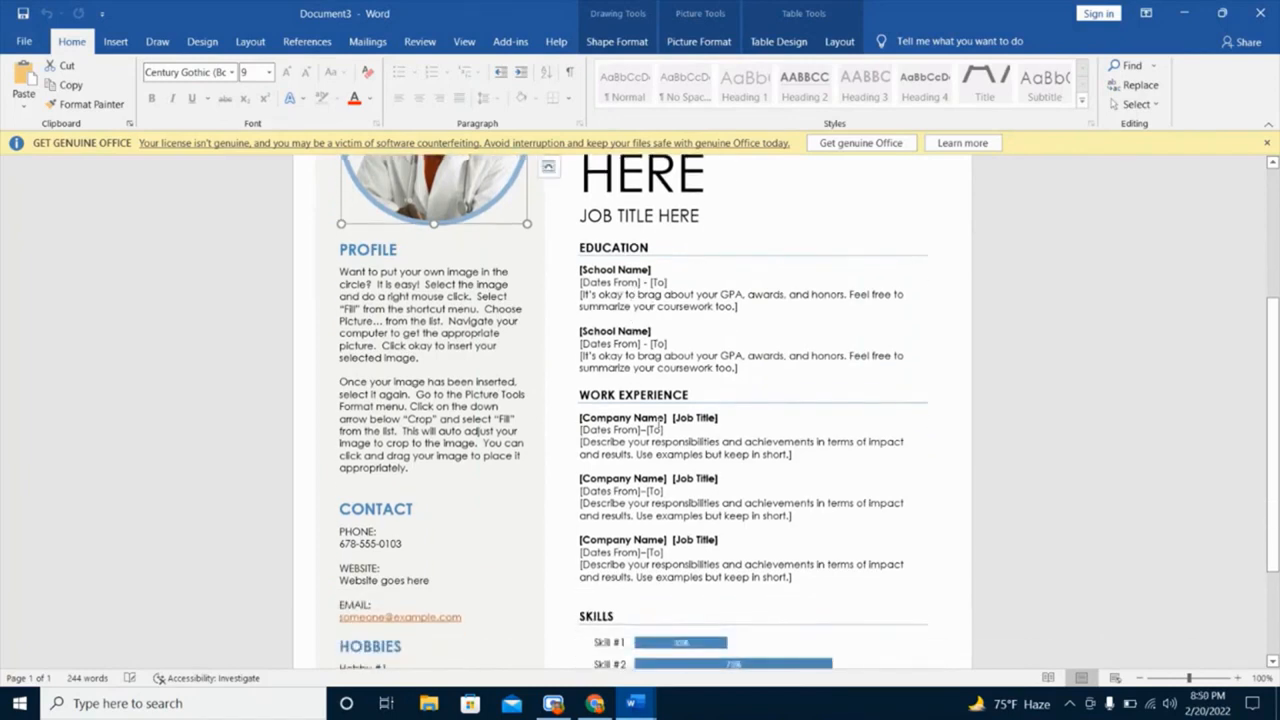
pyautogui.scroll(-3, 667, 429)
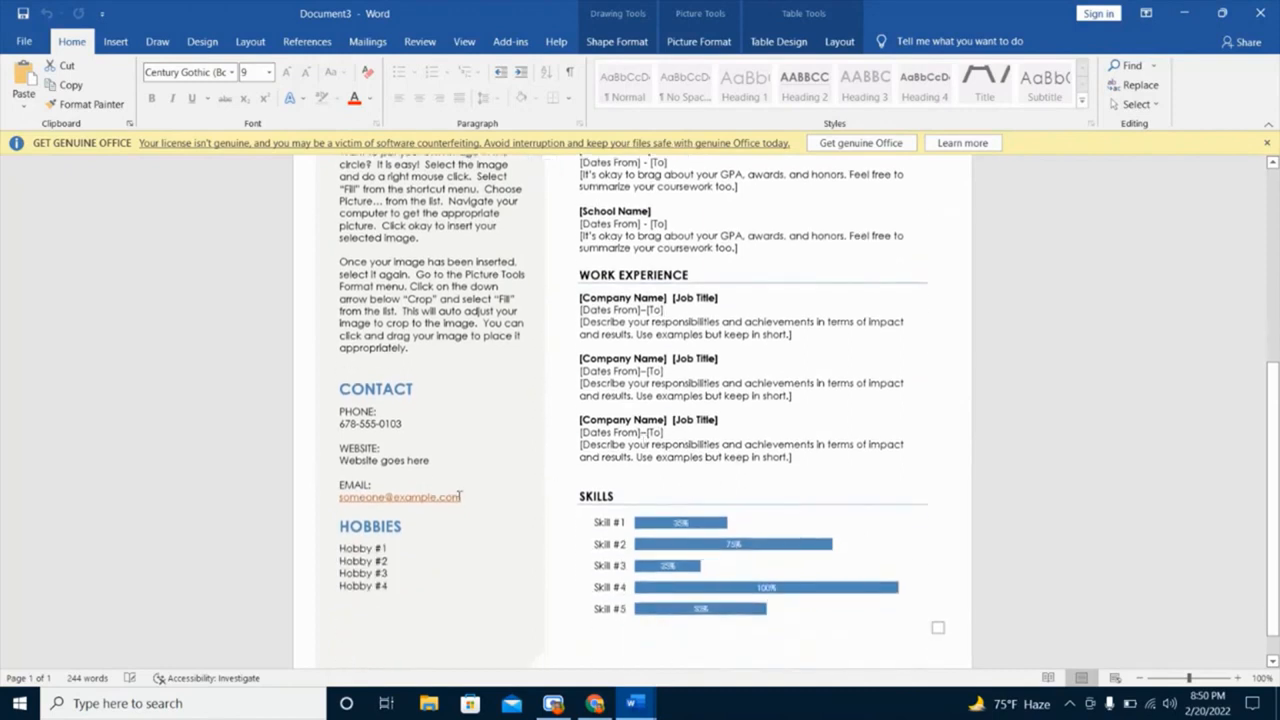
pyautogui.scroll(-1, 460, 496)
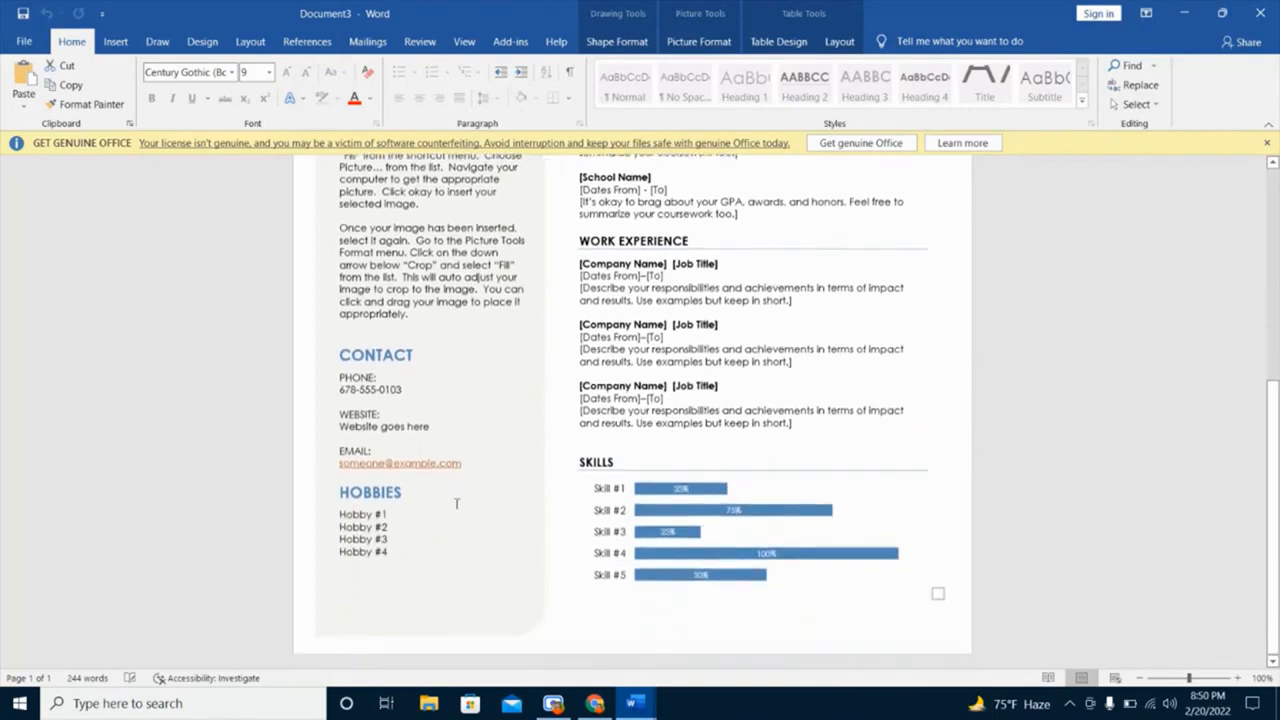
pyautogui.scroll(5, 456, 503)
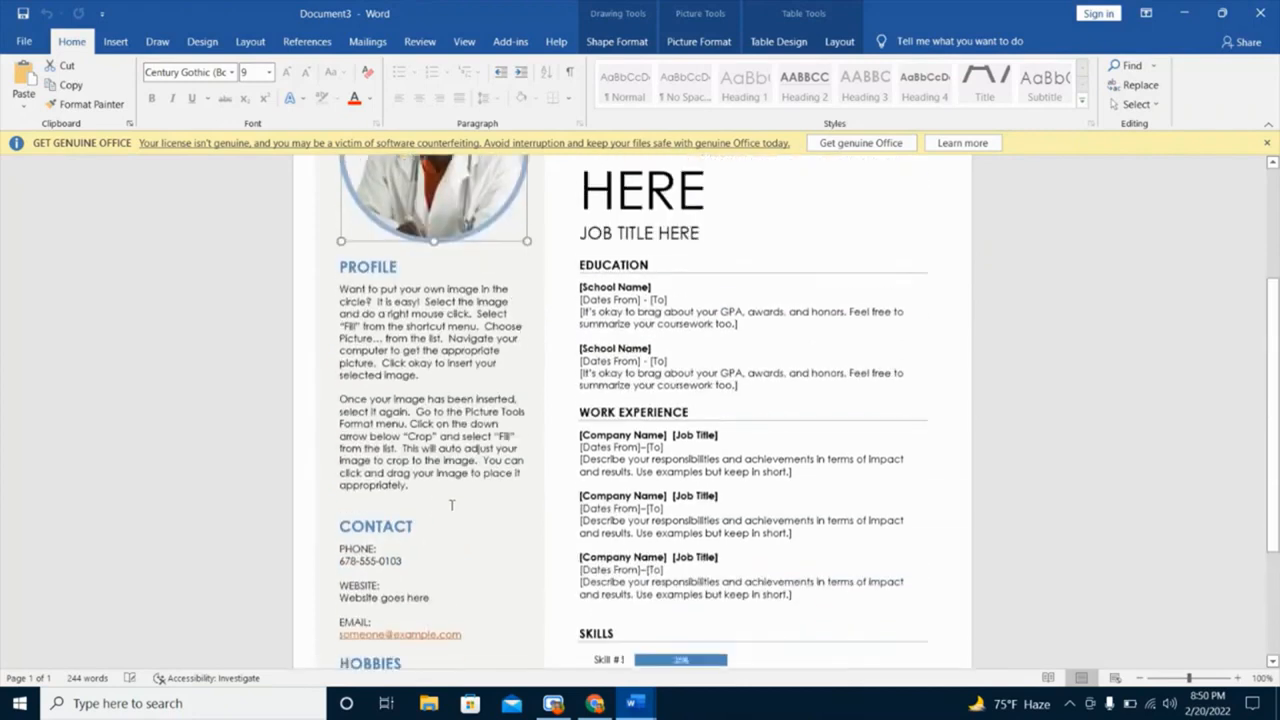
pyautogui.click(1267, 145)
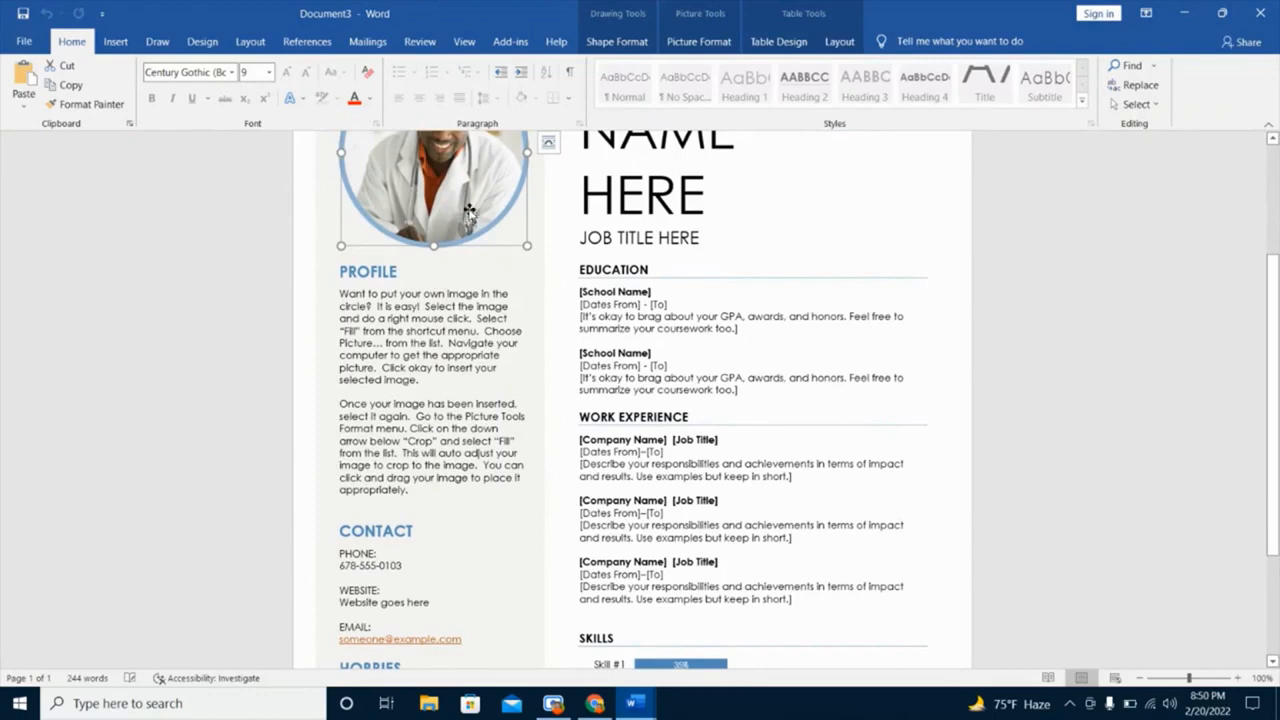
pyautogui.scroll(3, 469, 213)
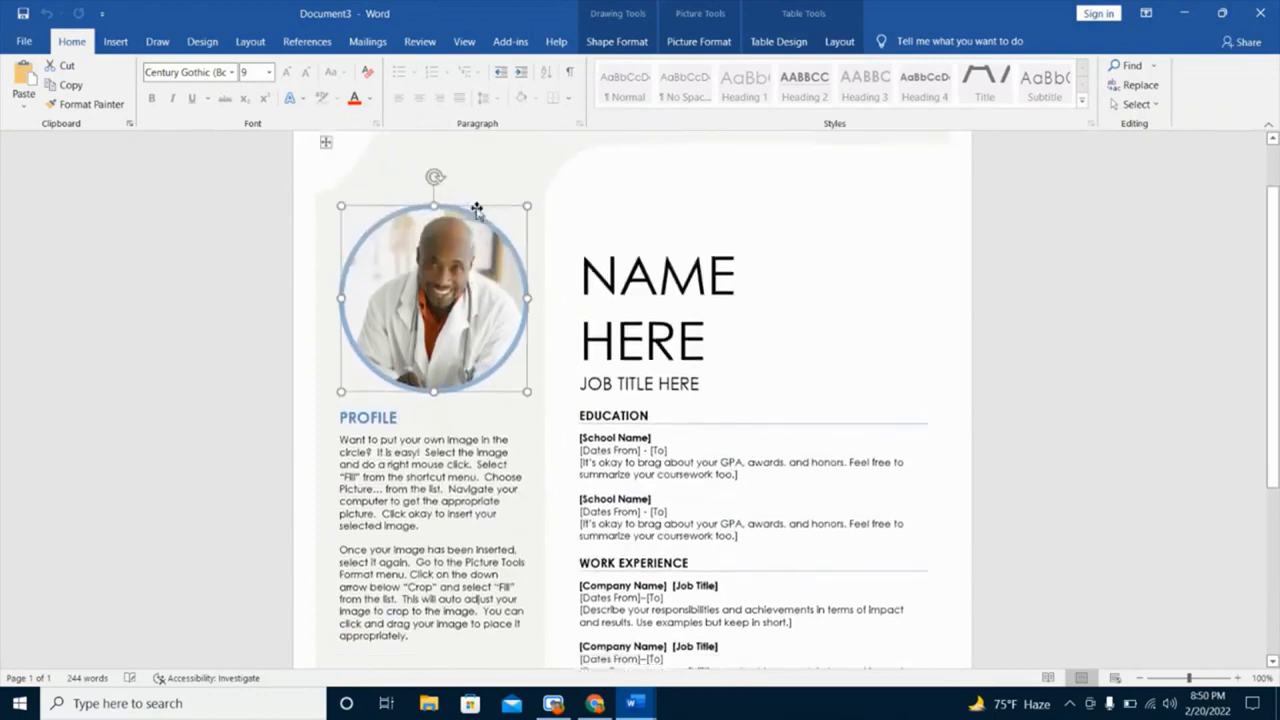
pyautogui.scroll(-6, 474, 214)
pyautogui.scroll(5, 489, 218)
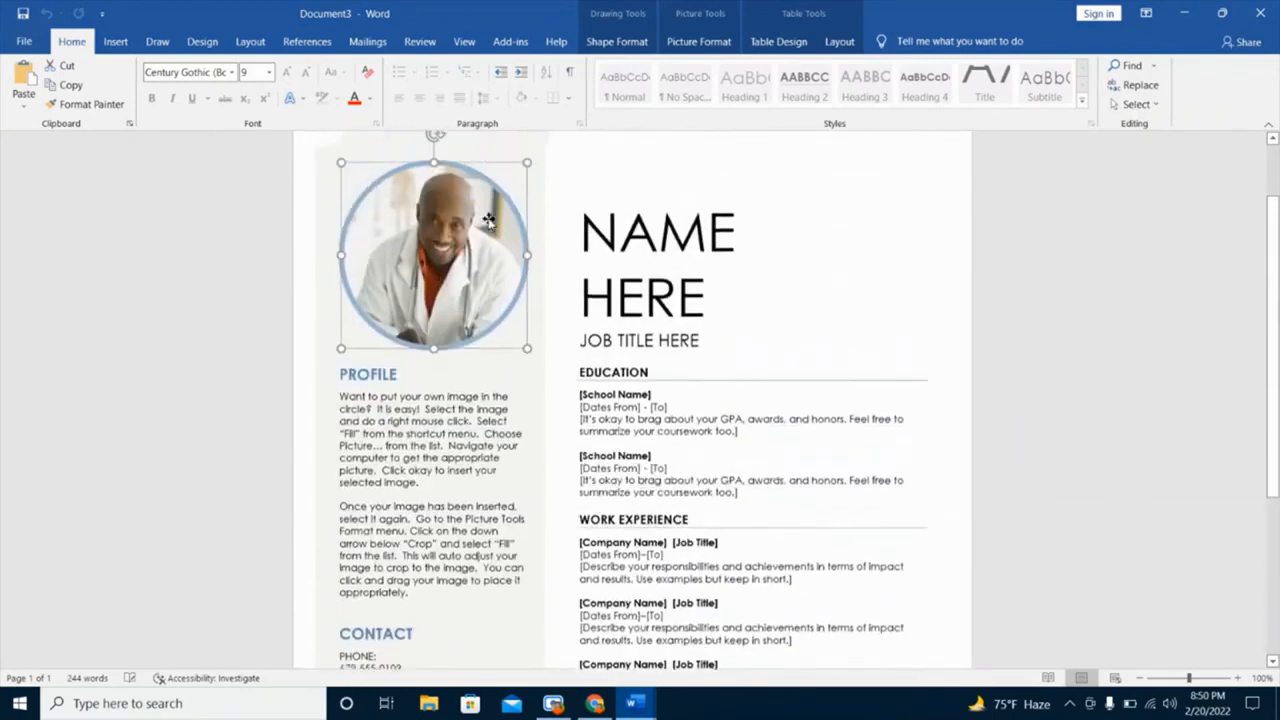
# Create another blank document from the page for new documents
pyautogui.click(24, 41)
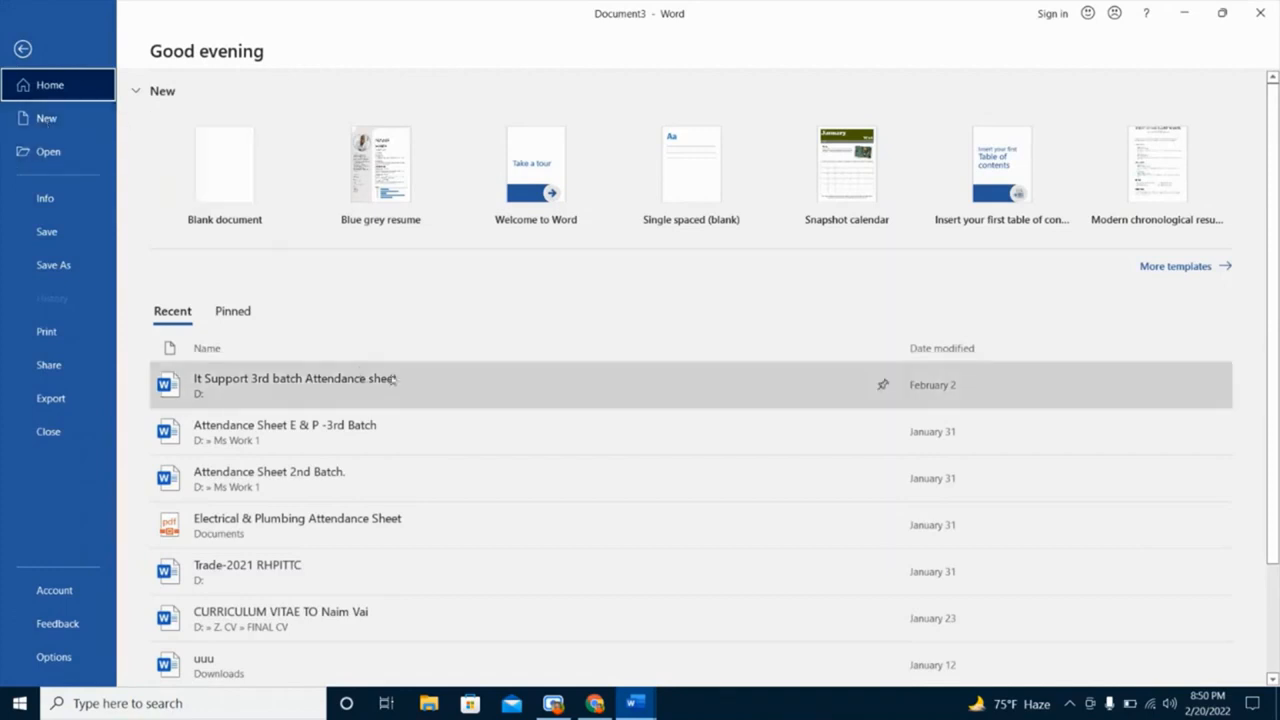
pyautogui.click(40, 120)
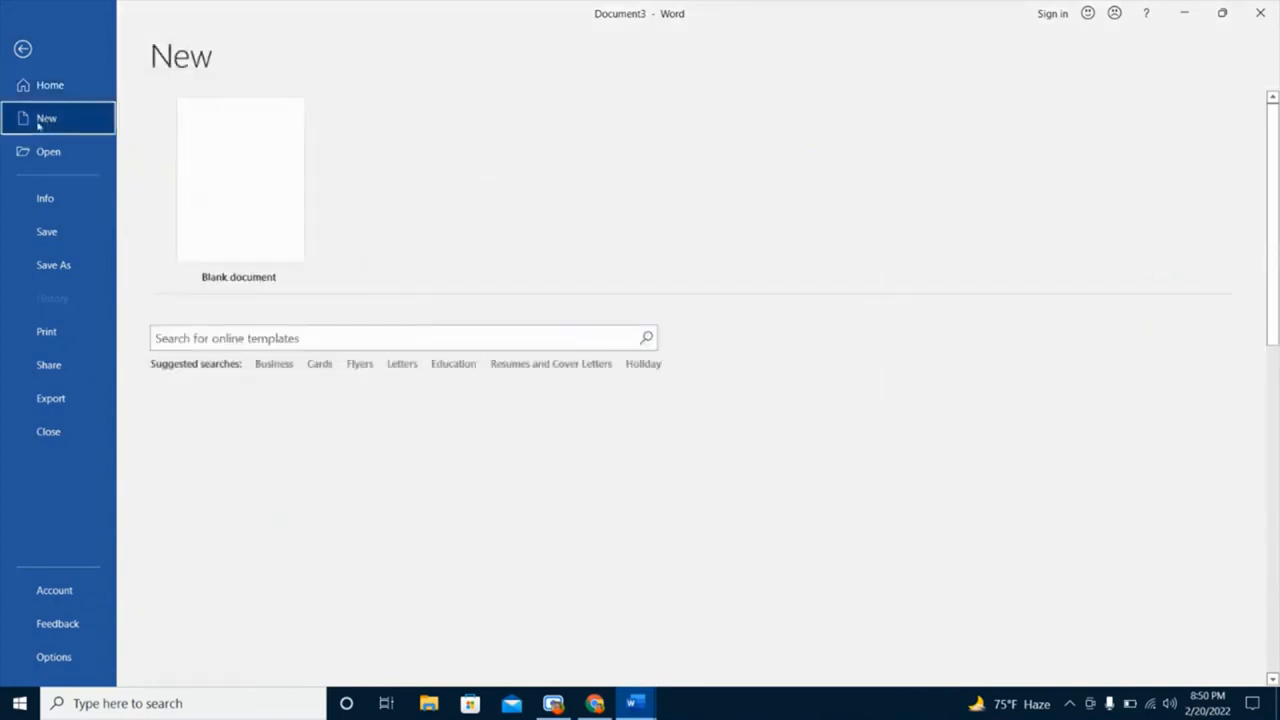
pyautogui.click(220, 165)
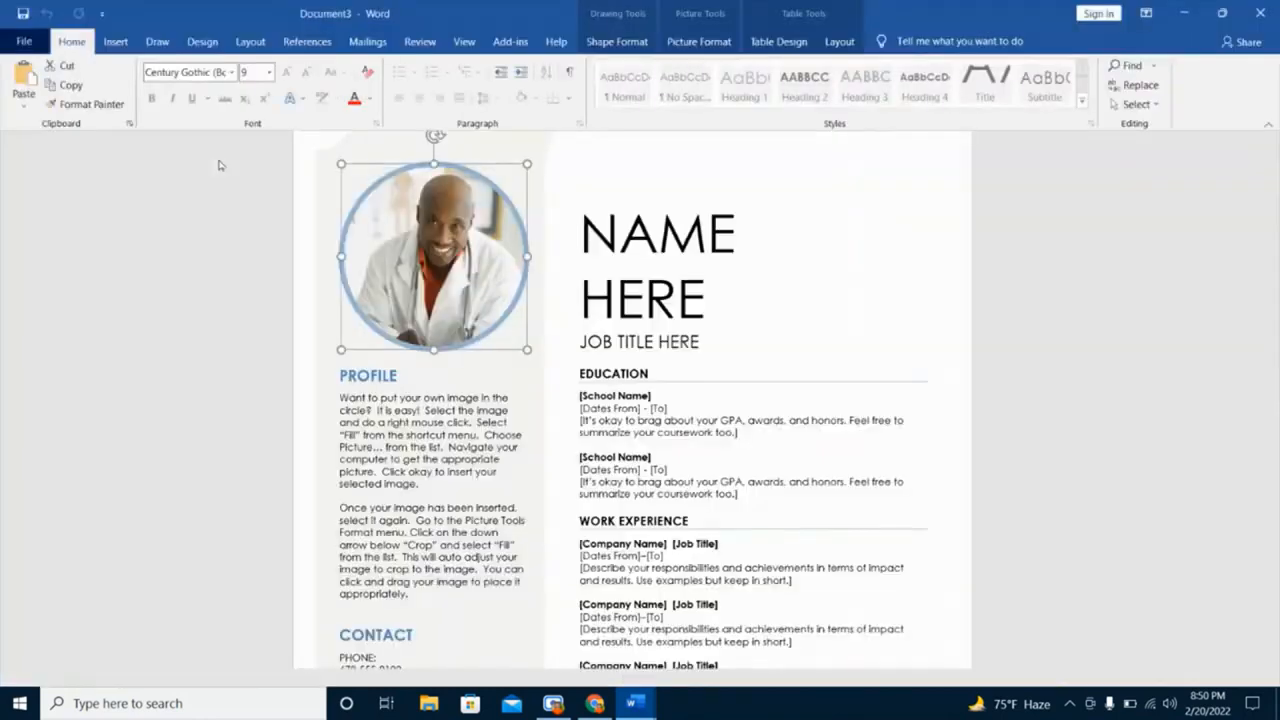
# Dismiss the licence notice and look through the recent documents available for opening
pyautogui.click(1267, 146)
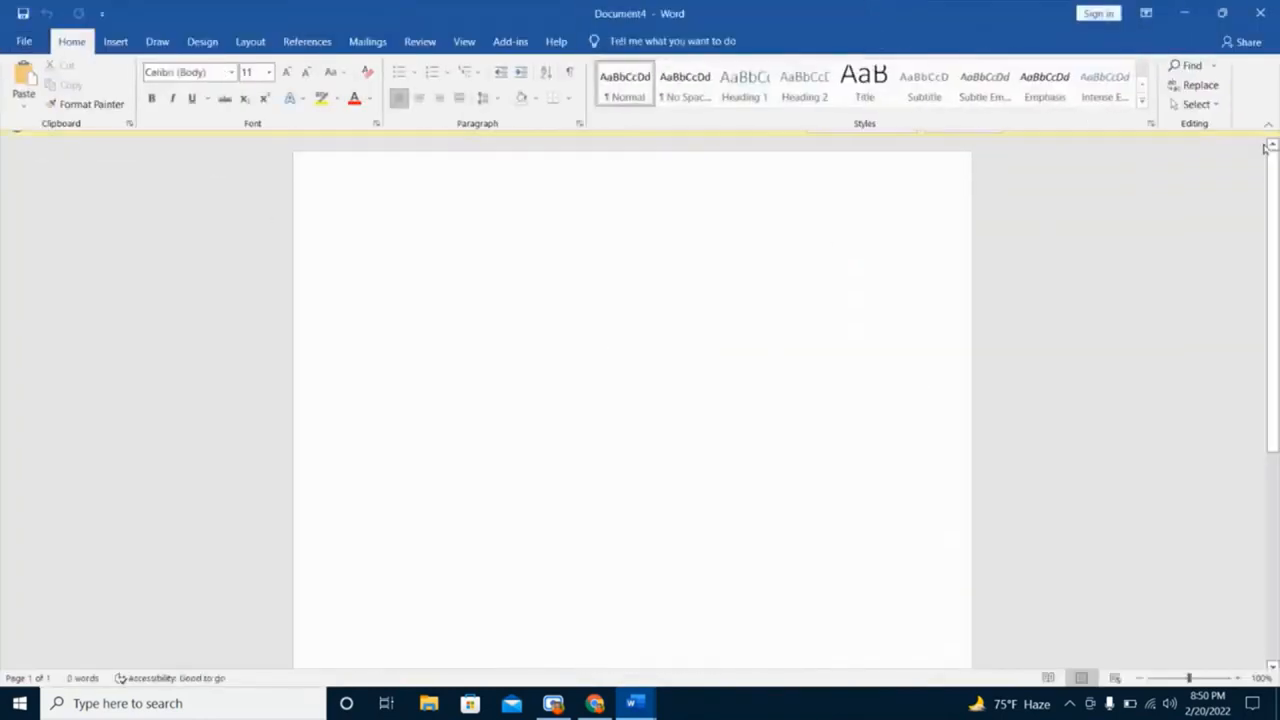
pyautogui.click(8, 38)
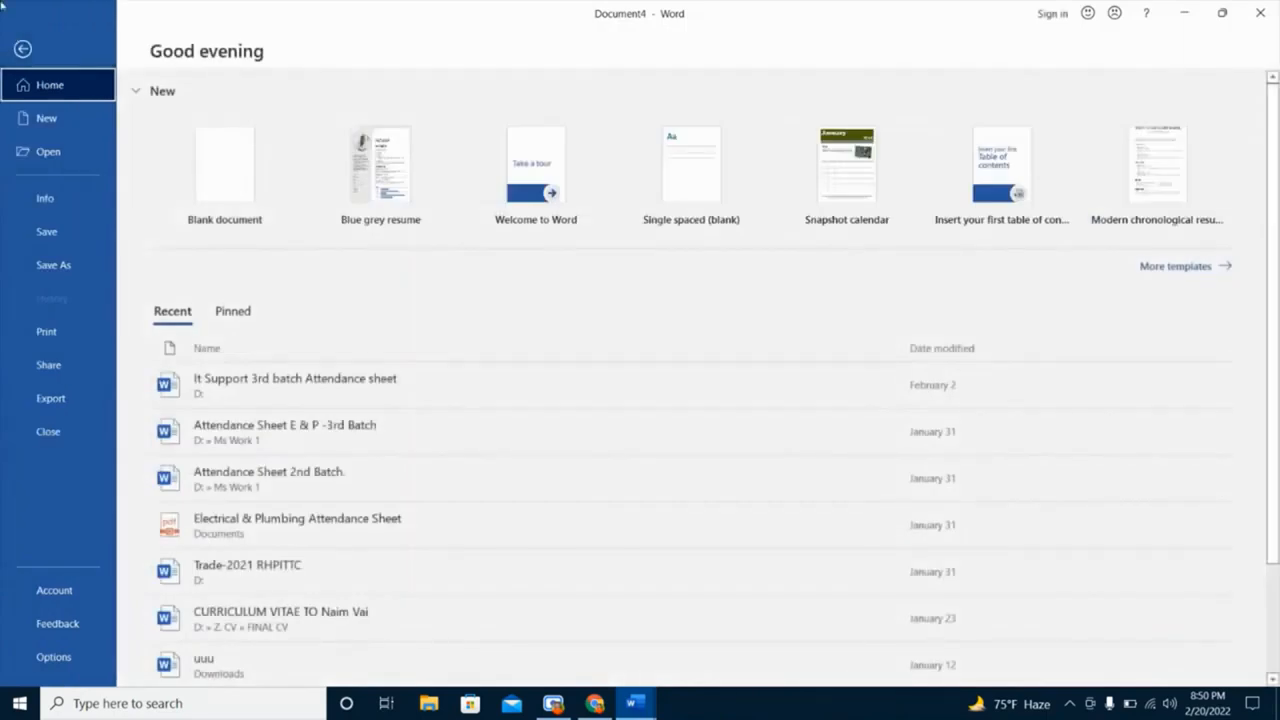
pyautogui.click(43, 153)
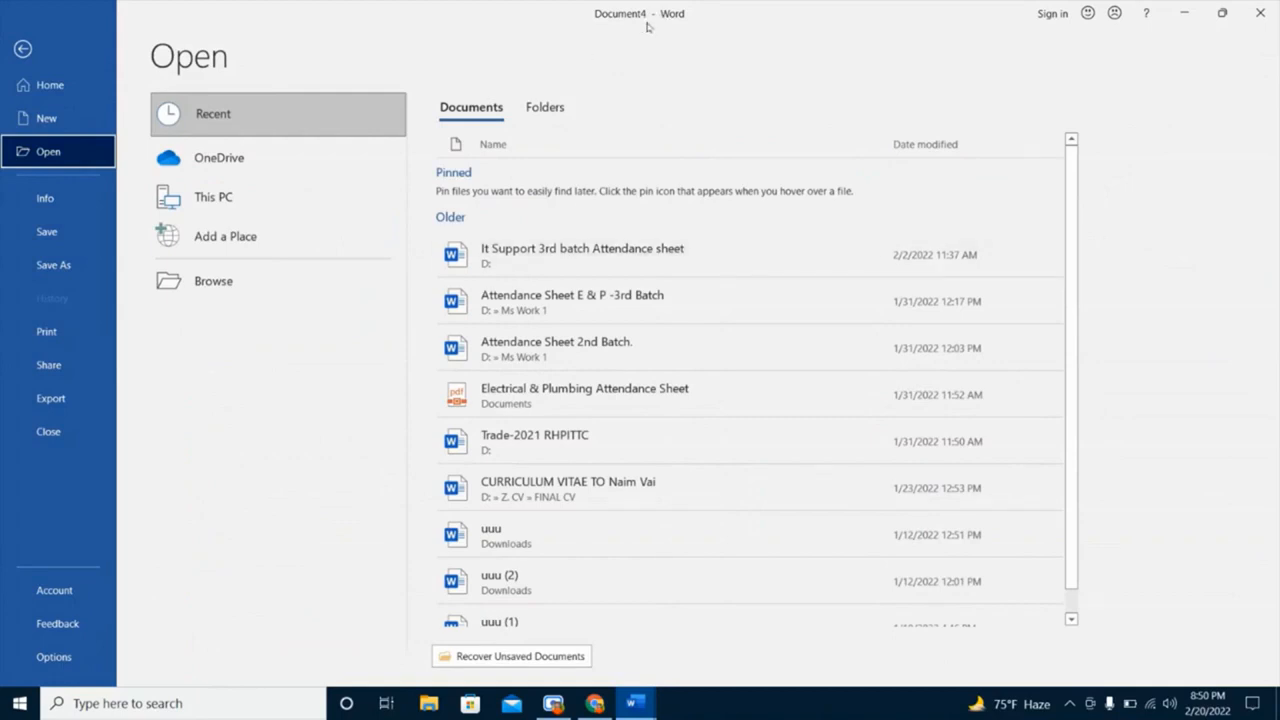
pyautogui.scroll(-1, 632, 150)
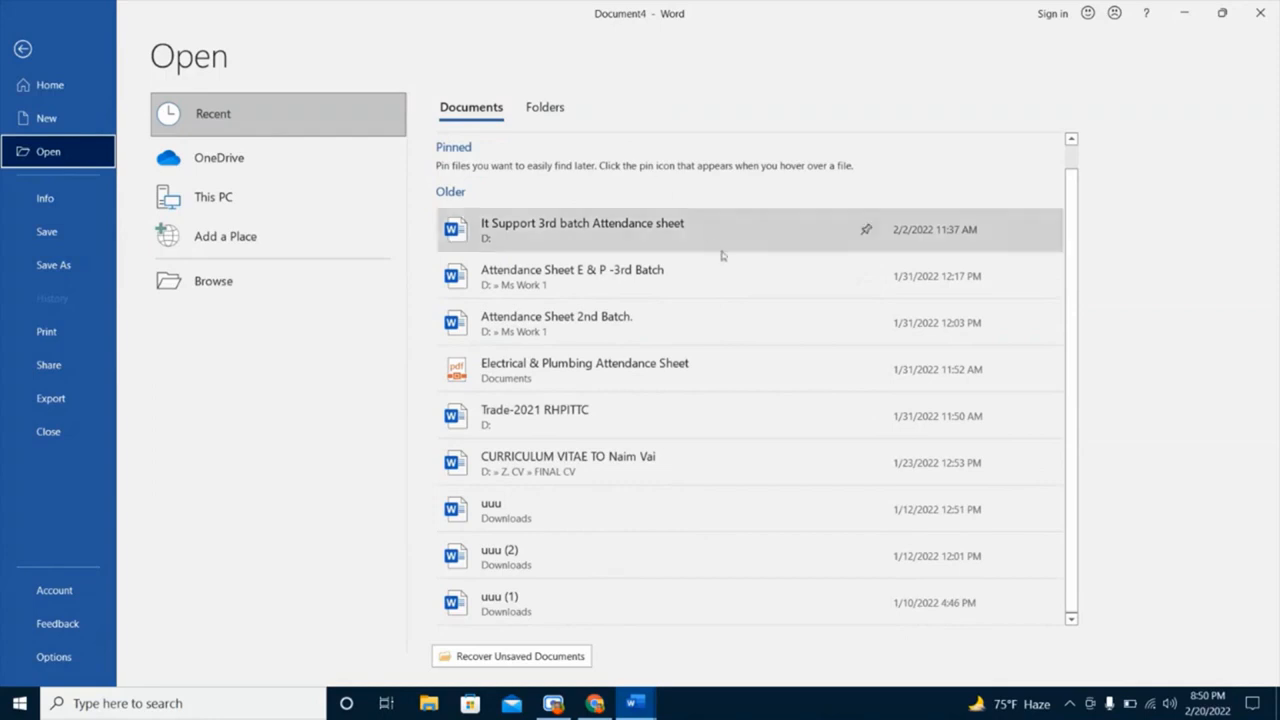
pyautogui.scroll(1, 659, 470)
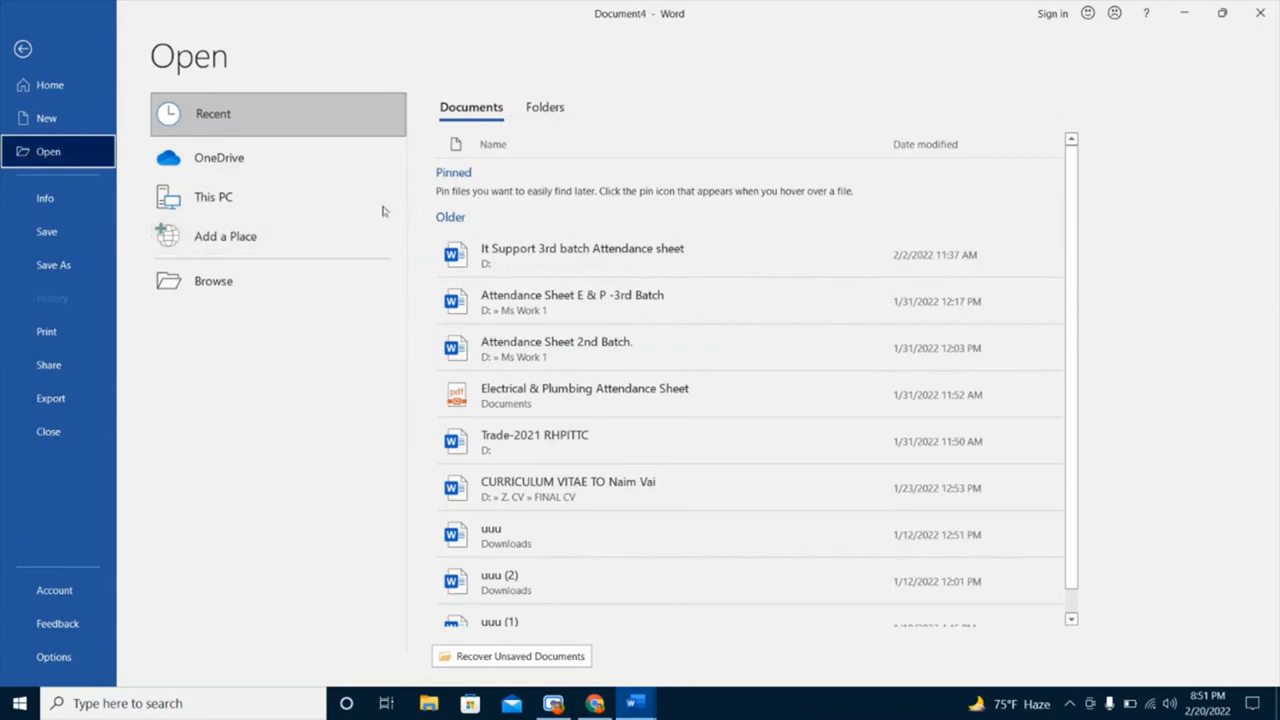
pyautogui.scroll(-1, 610, 222)
pyautogui.scroll(1, 683, 276)
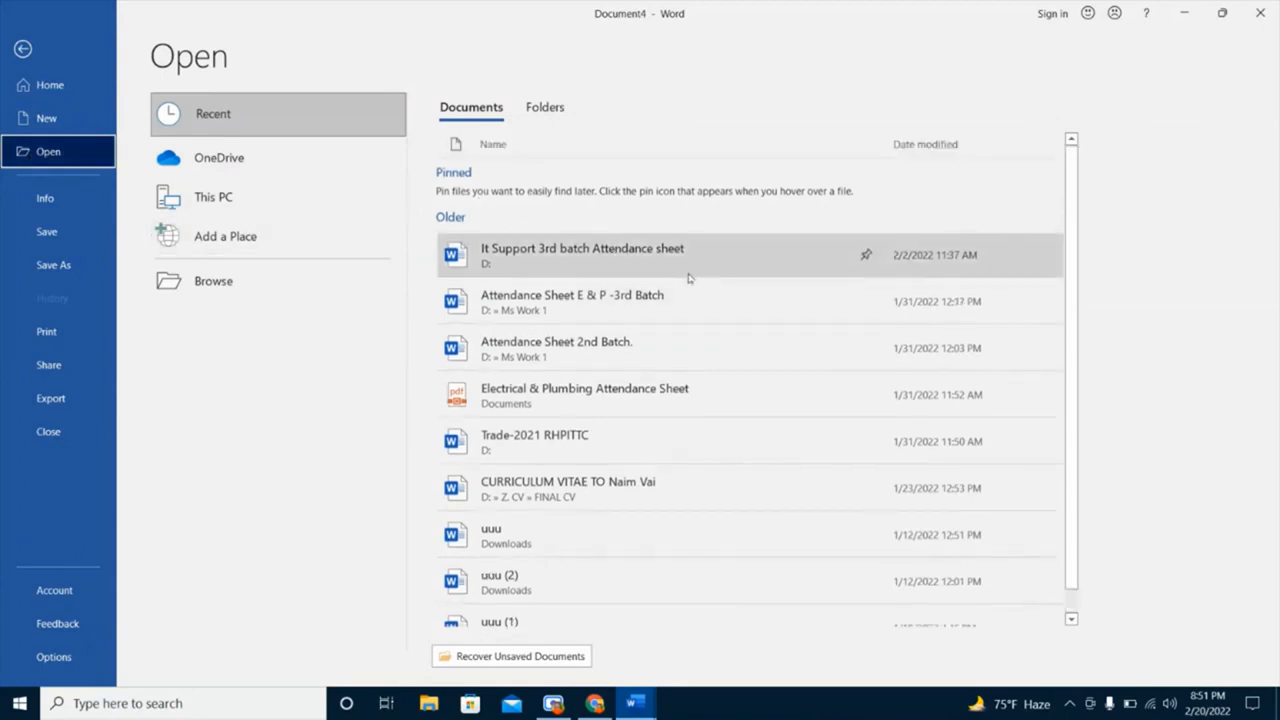
pyautogui.scroll(-1, 683, 276)
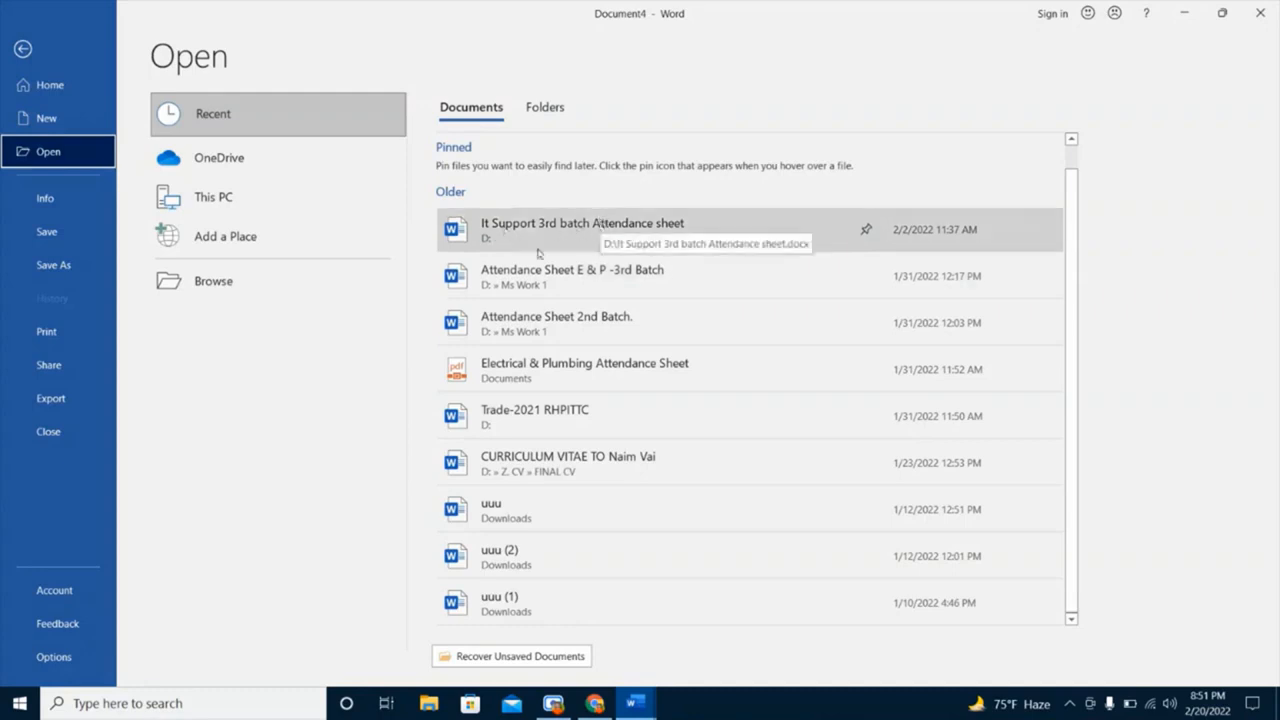
# Browse the computer's folders and drives for a document to open, closing the file browser without opening anything
pyautogui.click(266, 287)
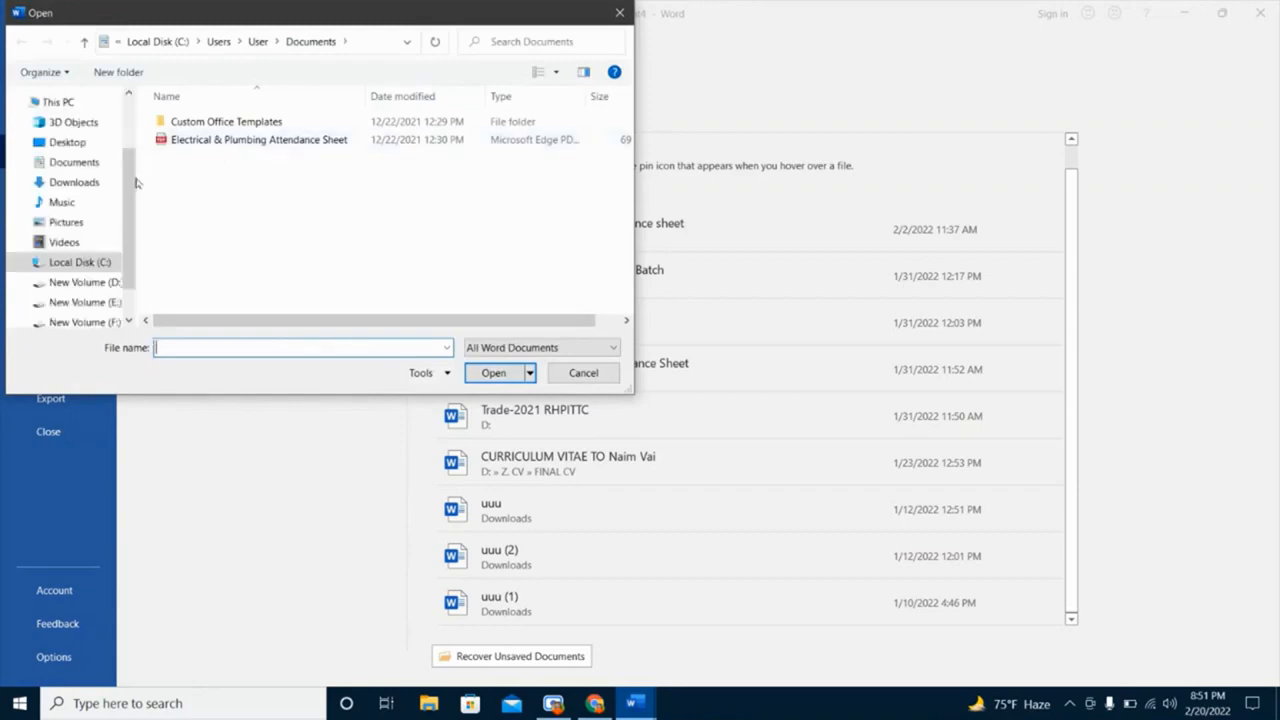
pyautogui.scroll(1, 127, 146)
pyautogui.scroll(-2, 127, 146)
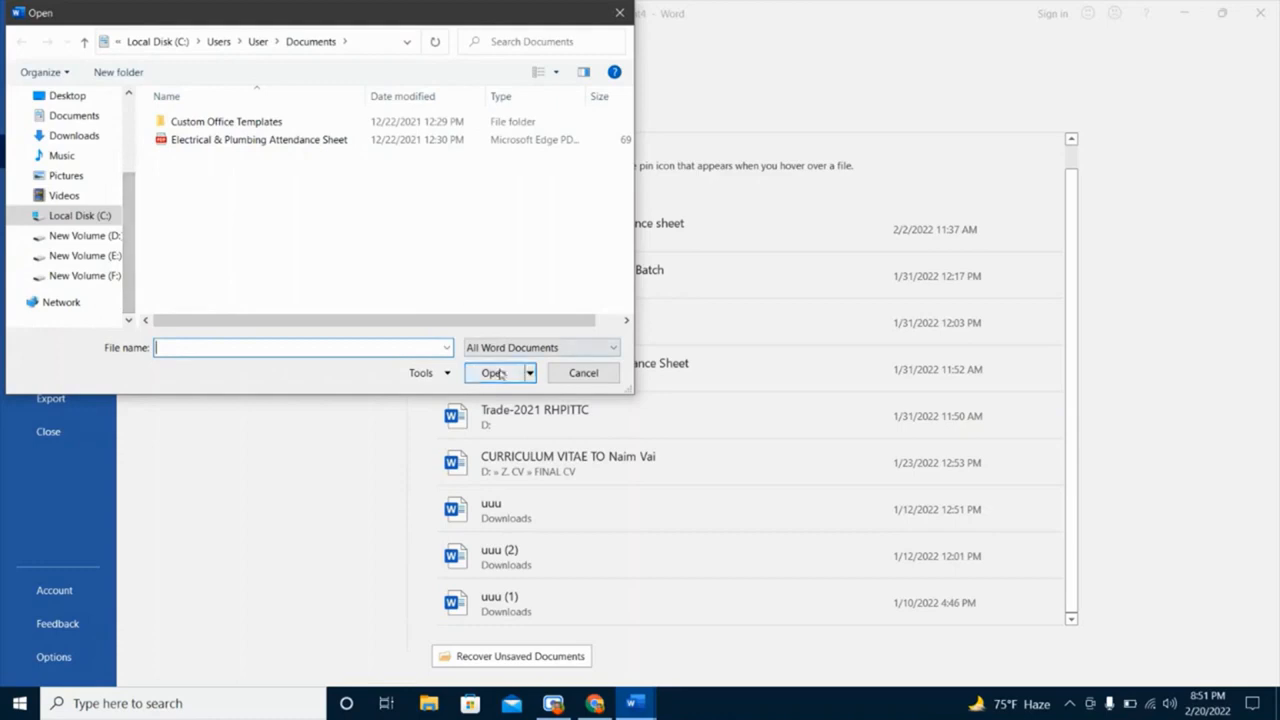
pyautogui.click(620, 13)
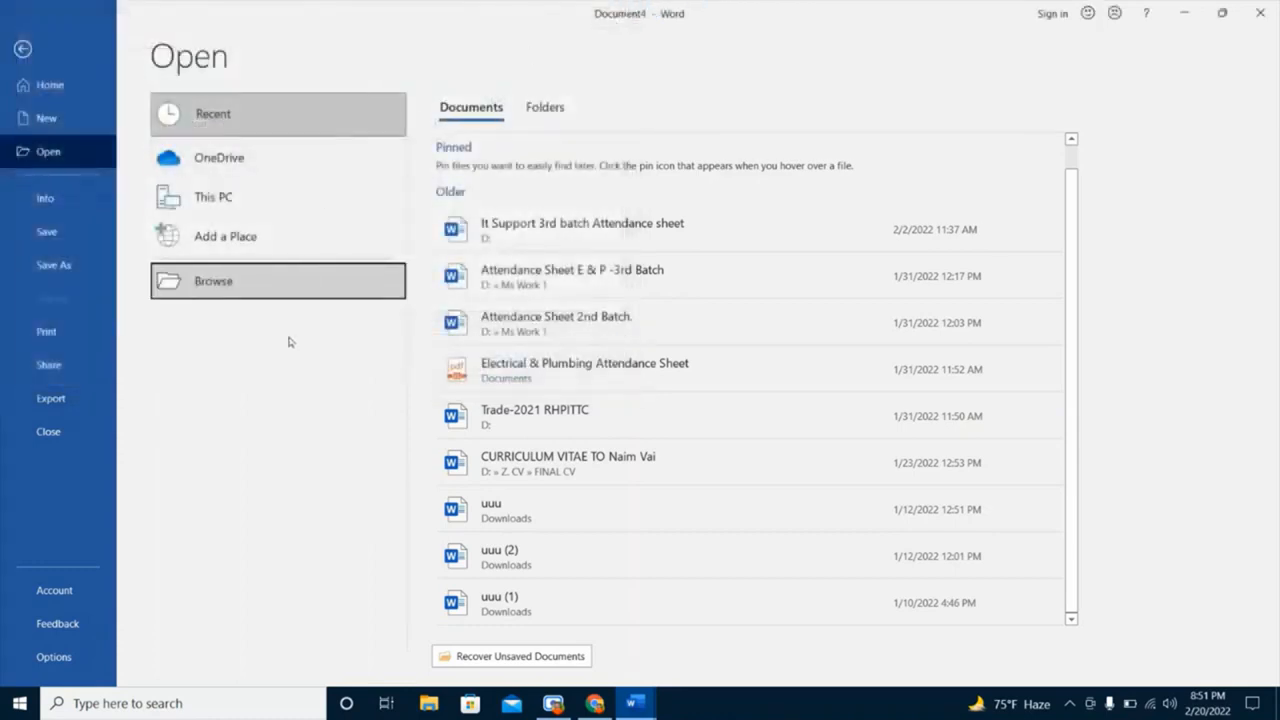
# Examine the document's info page, including the Protect Document and Manage Document options, and return to the blank page
pyautogui.click(63, 198)
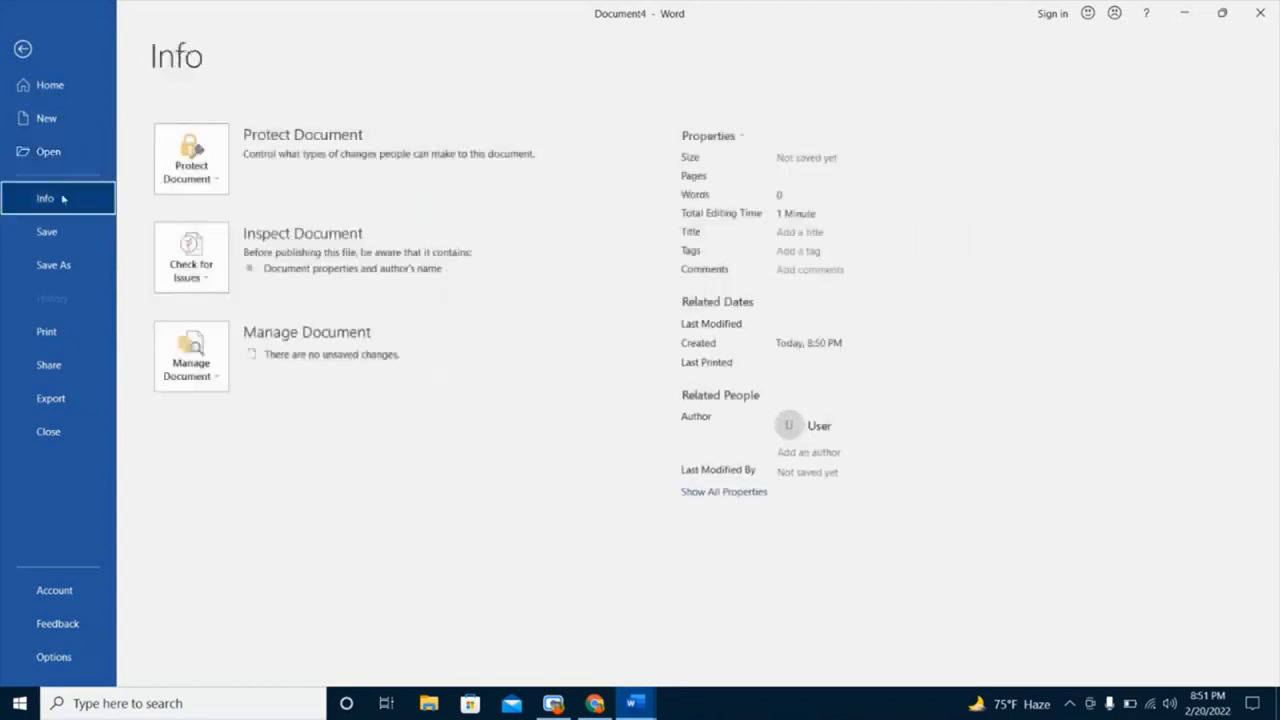
pyautogui.click(216, 185)
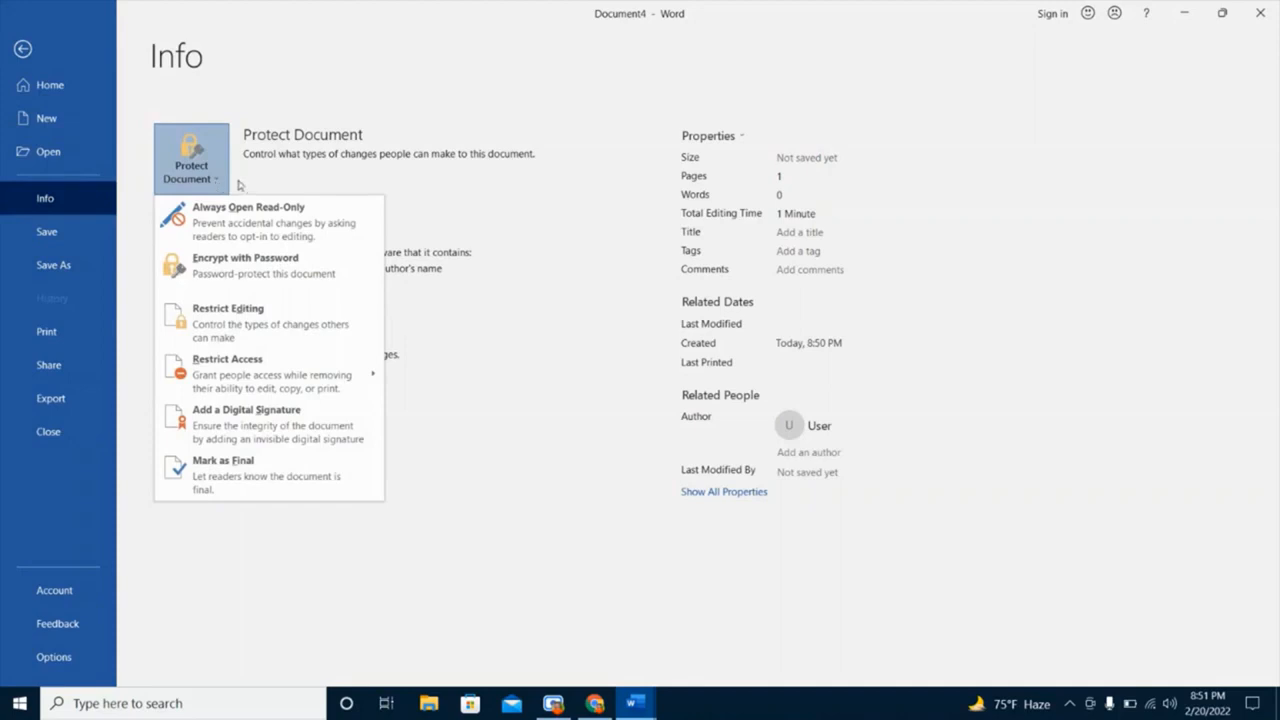
pyautogui.click(281, 177)
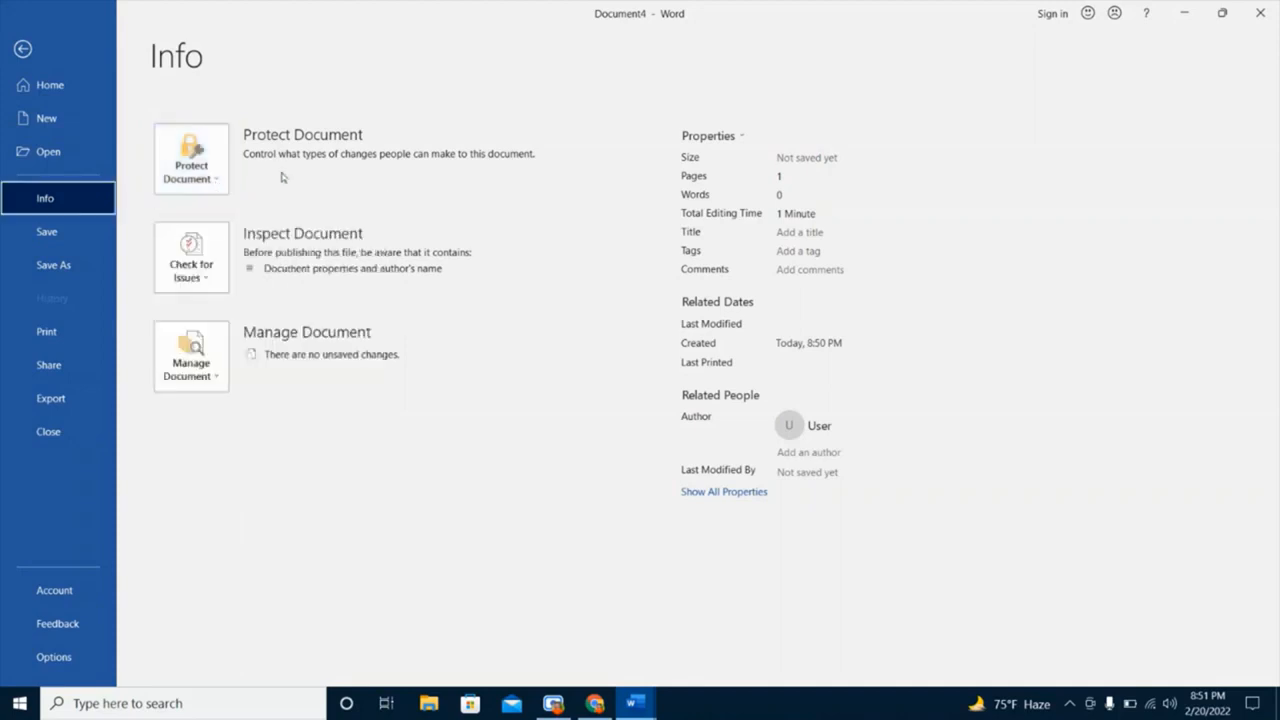
pyautogui.click(212, 175)
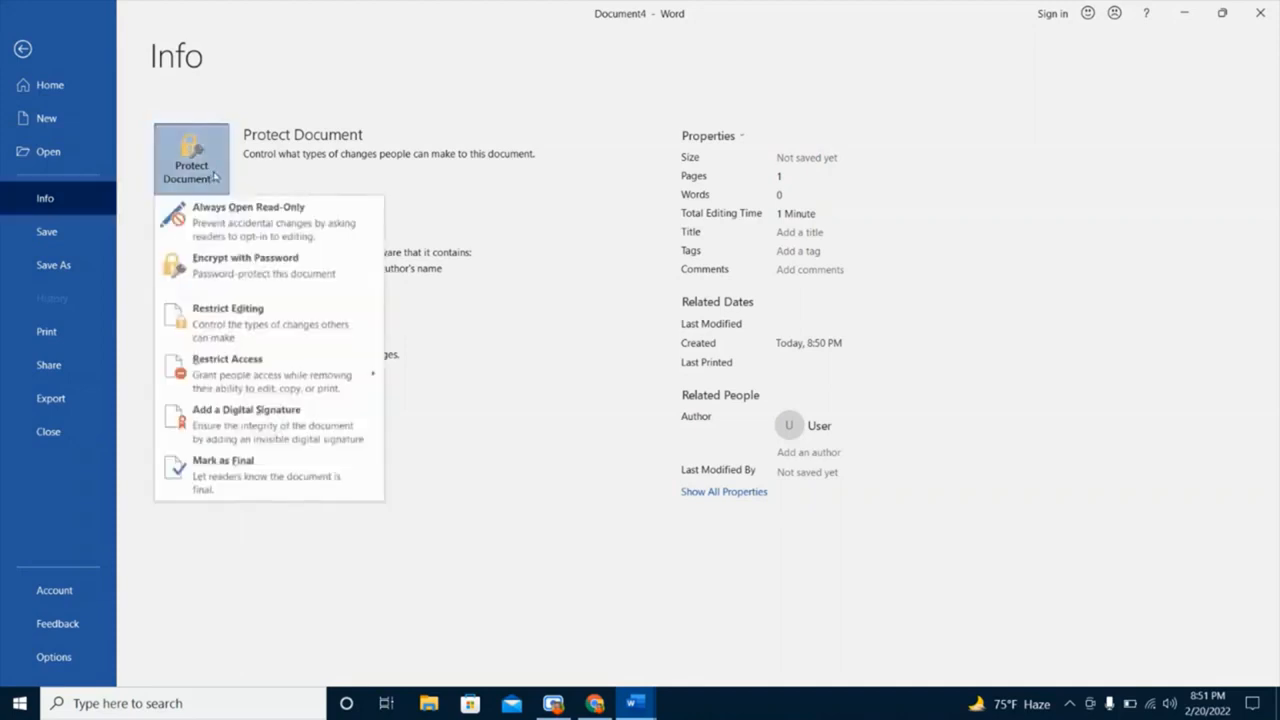
pyautogui.click(288, 185)
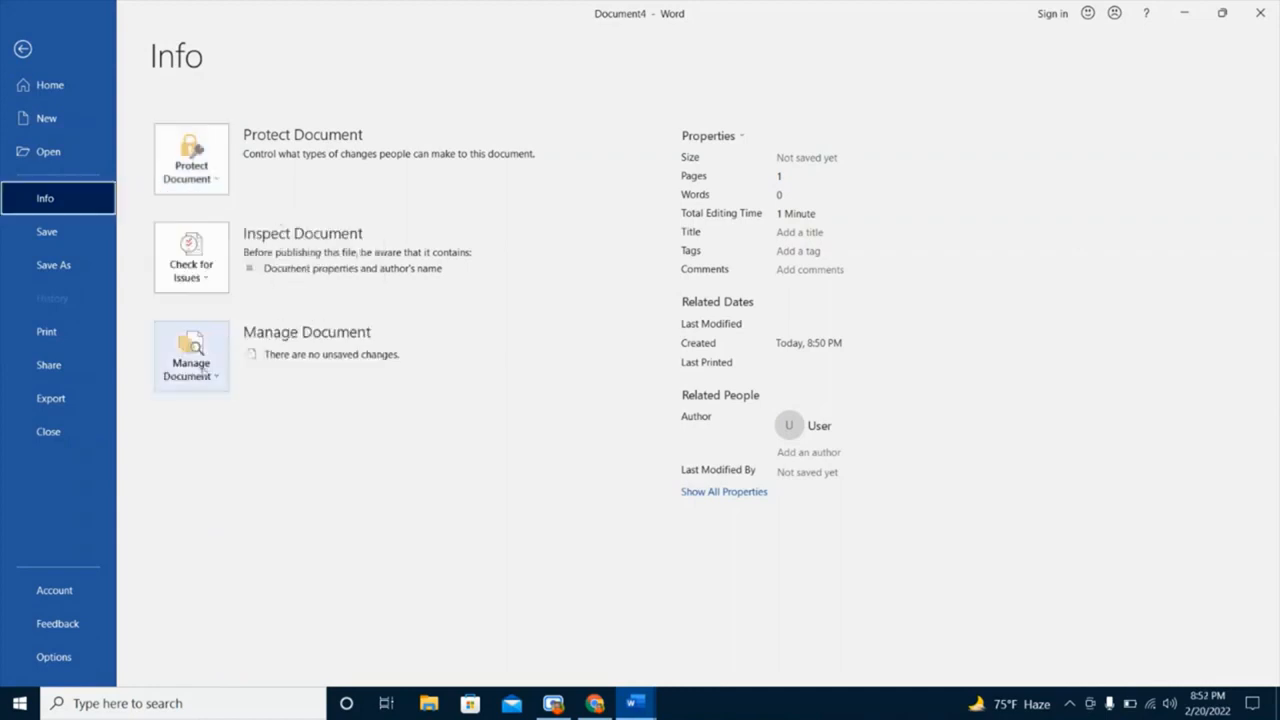
pyautogui.click(210, 379)
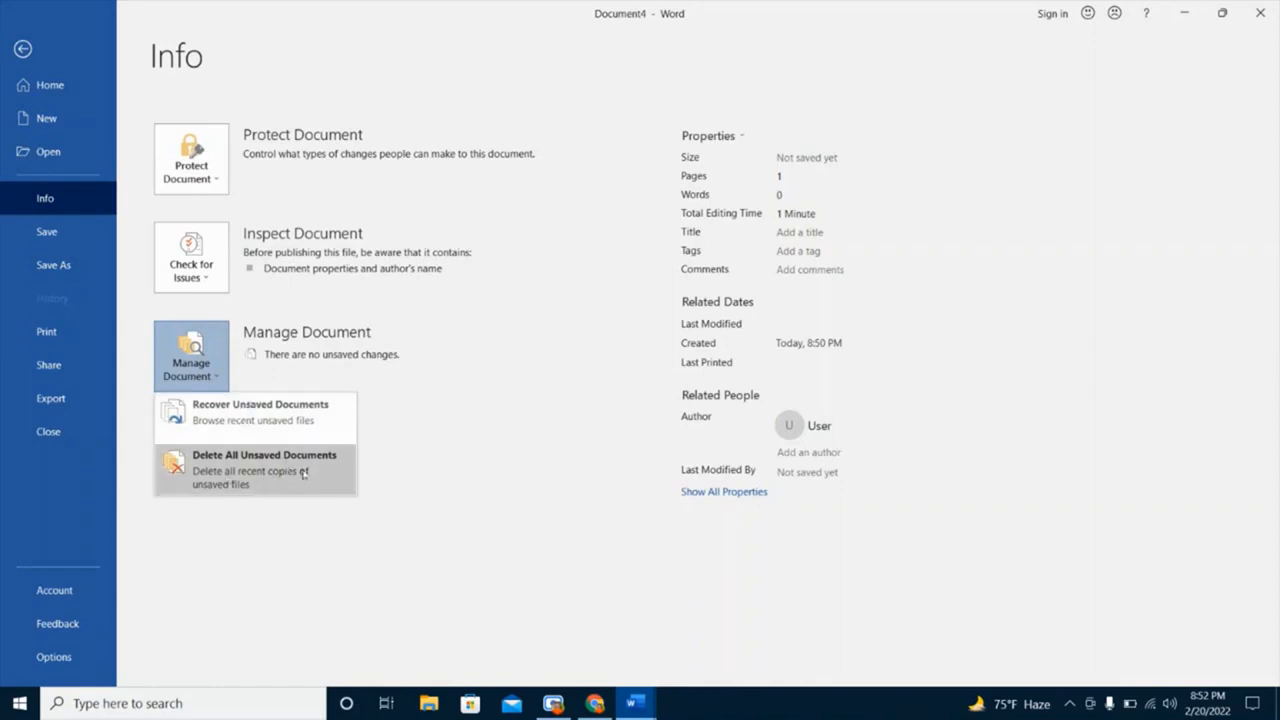
pyautogui.press('Escape')
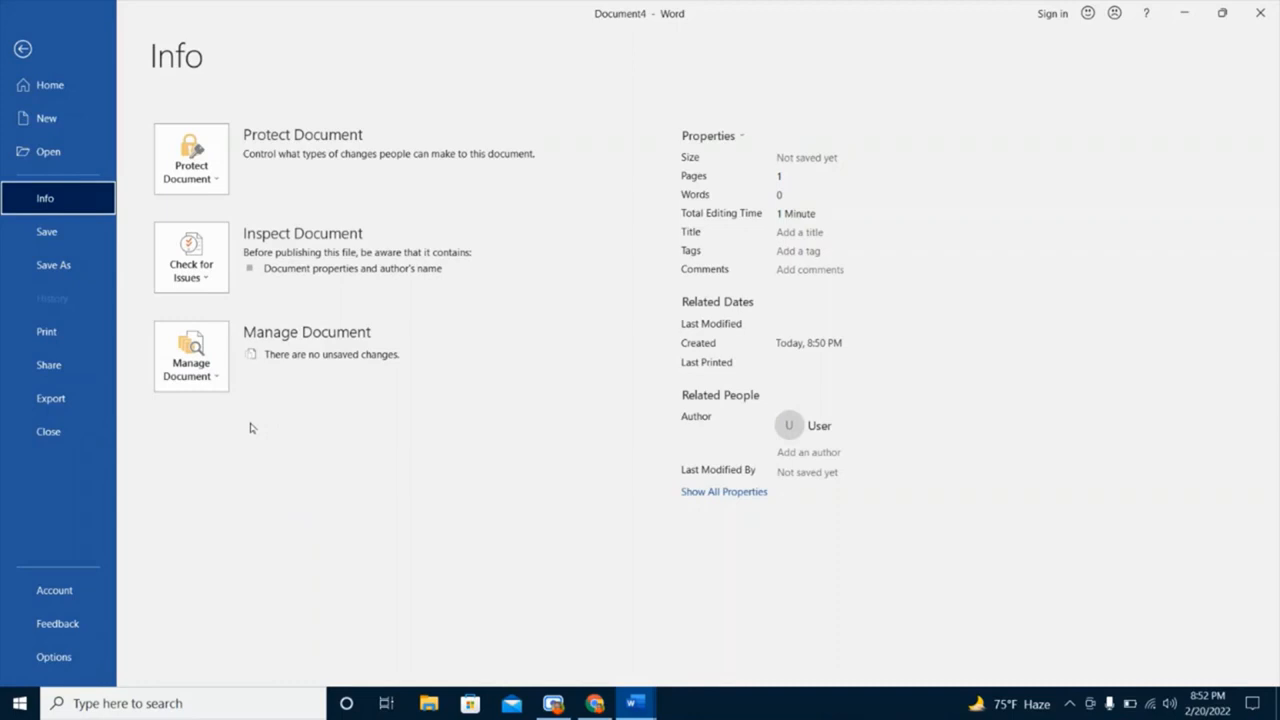
pyautogui.click(22, 50)
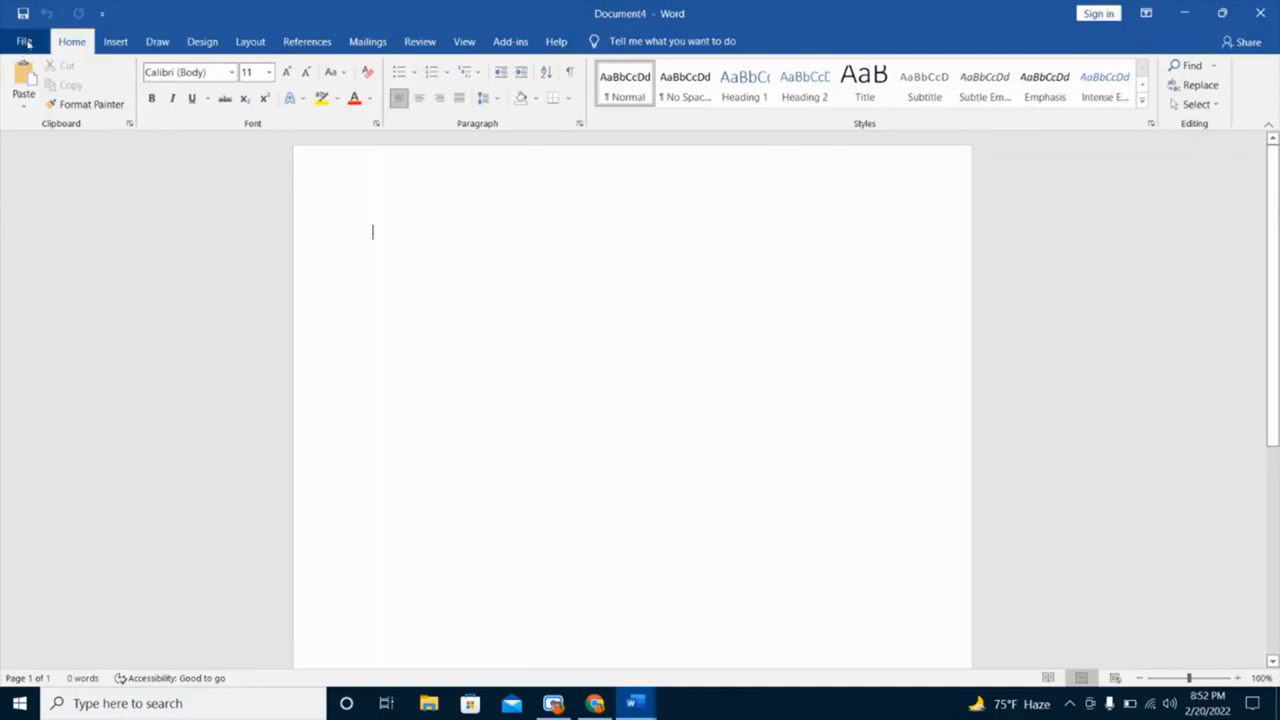
# Enter the text "Learning Zone" at the start of the blank document
pyautogui.click(24, 42)
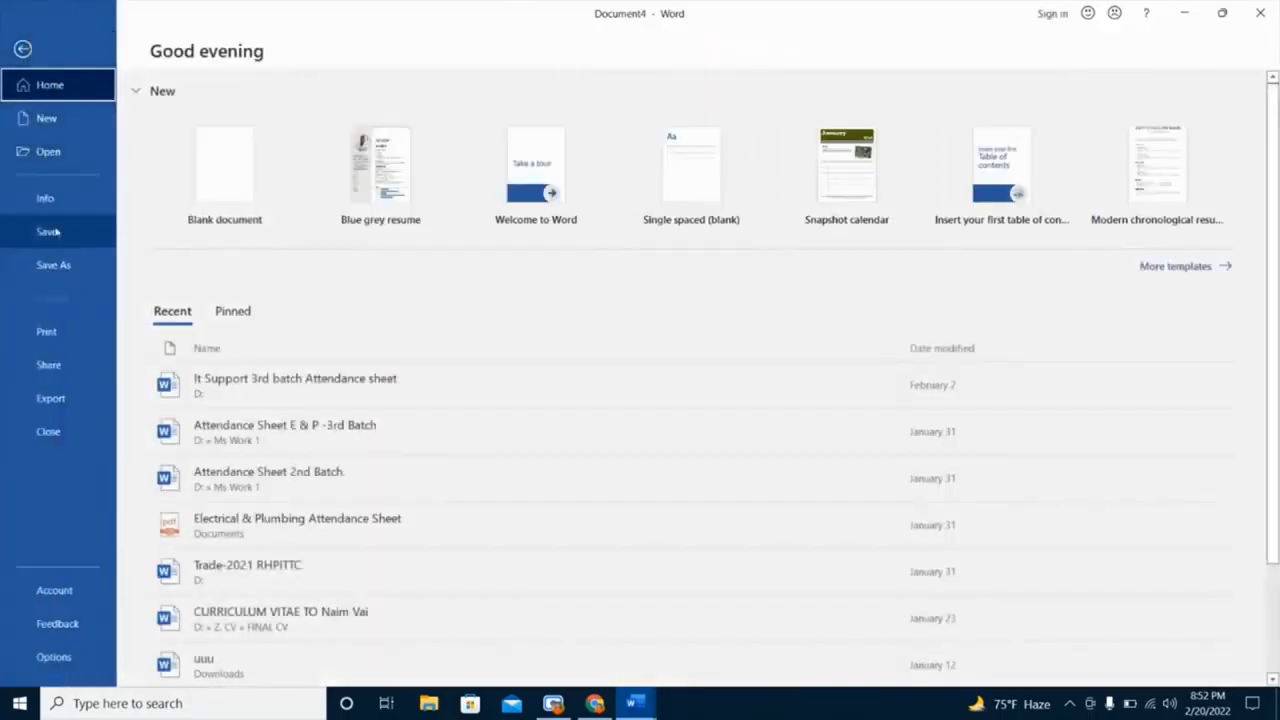
pyautogui.click(22, 48)
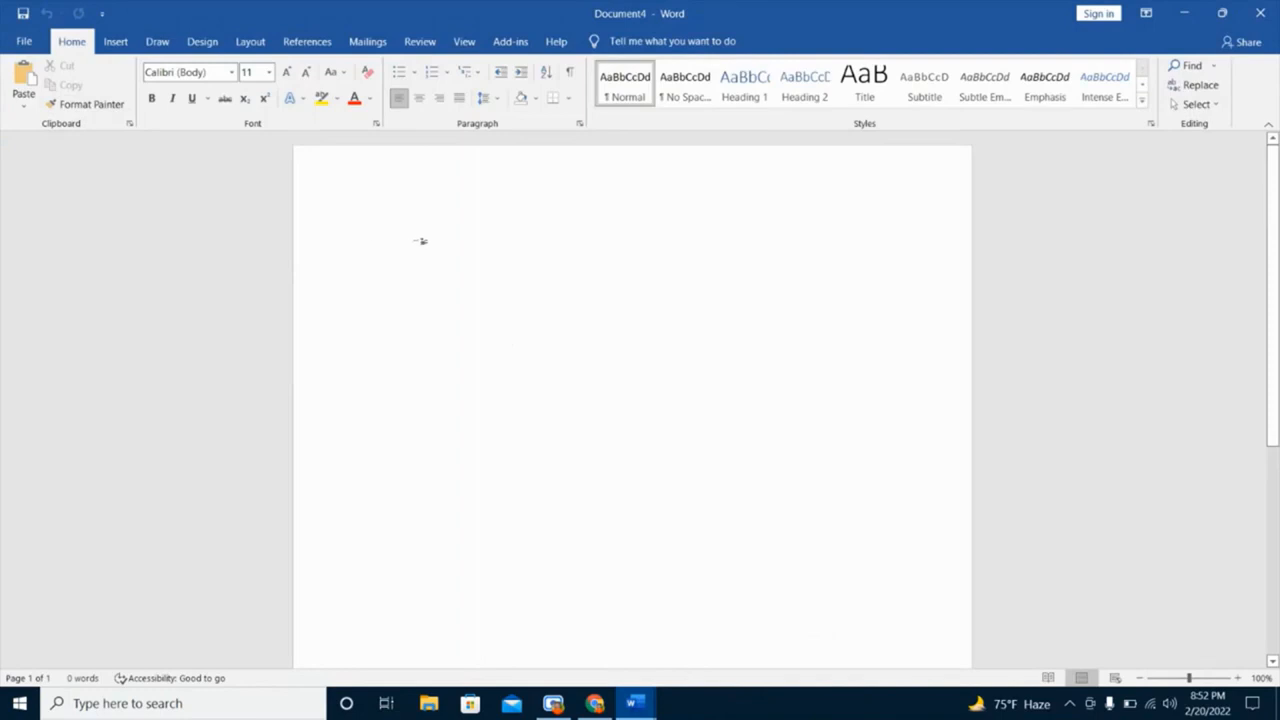
pyautogui.write('I')
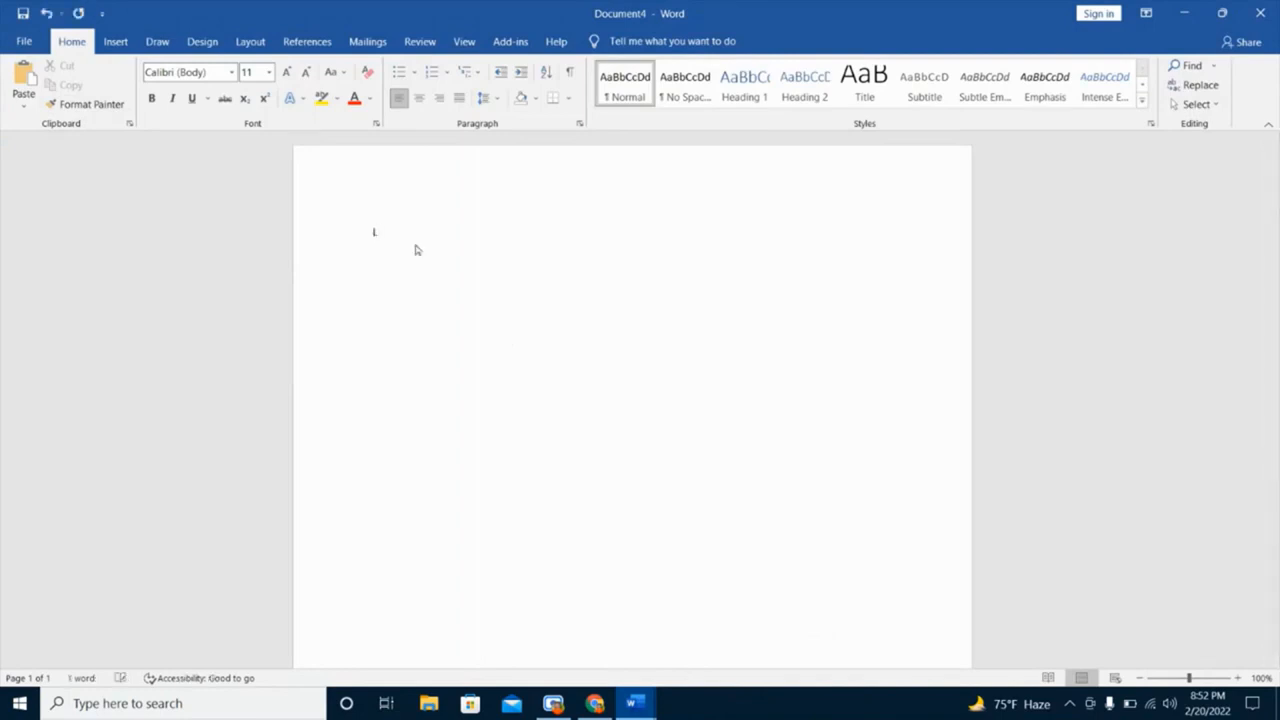
pyautogui.write('earning Zone')
# Format the "Learning Zone" text in red with a font size of 36
pyautogui.moveTo(367, 230); pyautogui.dragTo(446, 240)
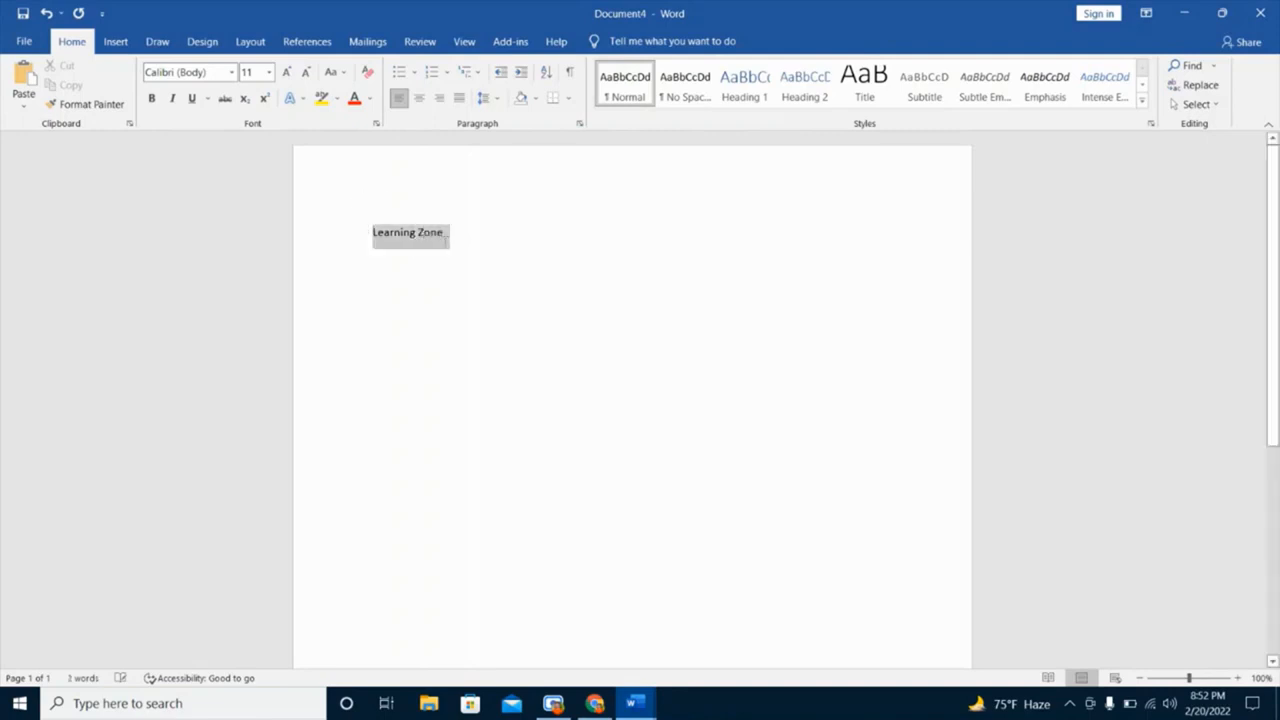
pyautogui.click(368, 98)
pyautogui.click(366, 247)
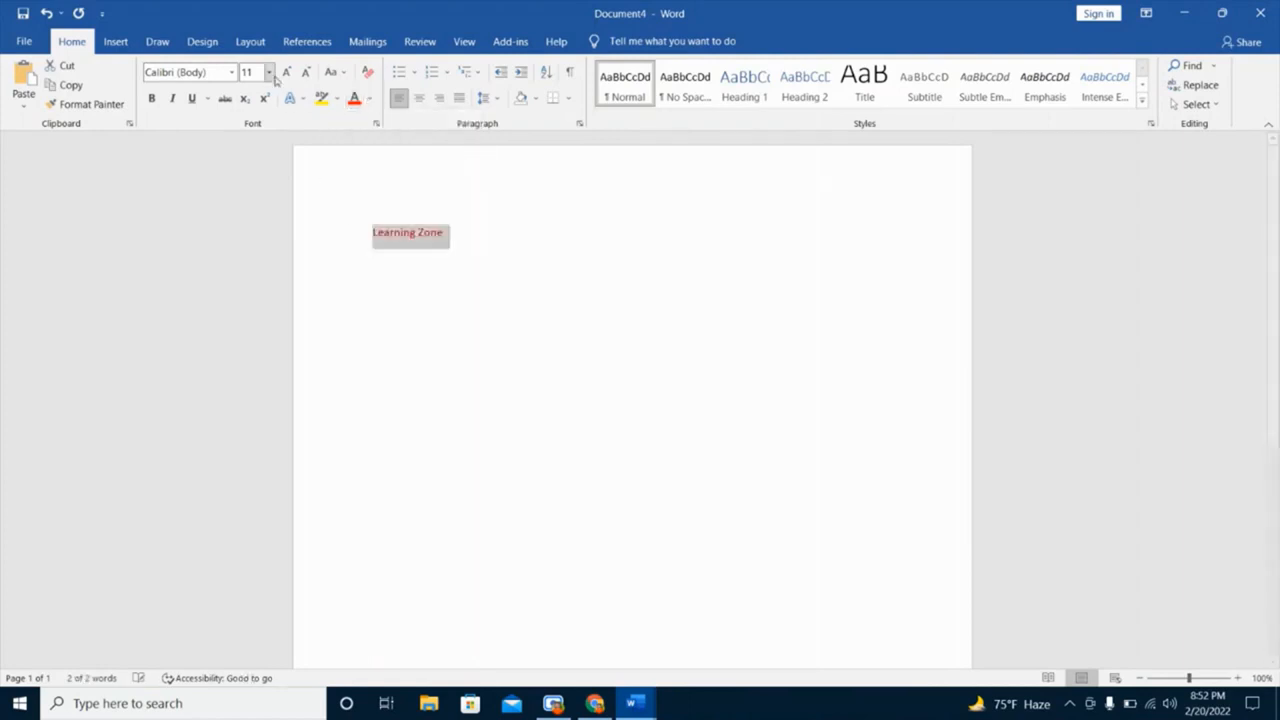
pyautogui.click(268, 72)
pyautogui.click(248, 308)
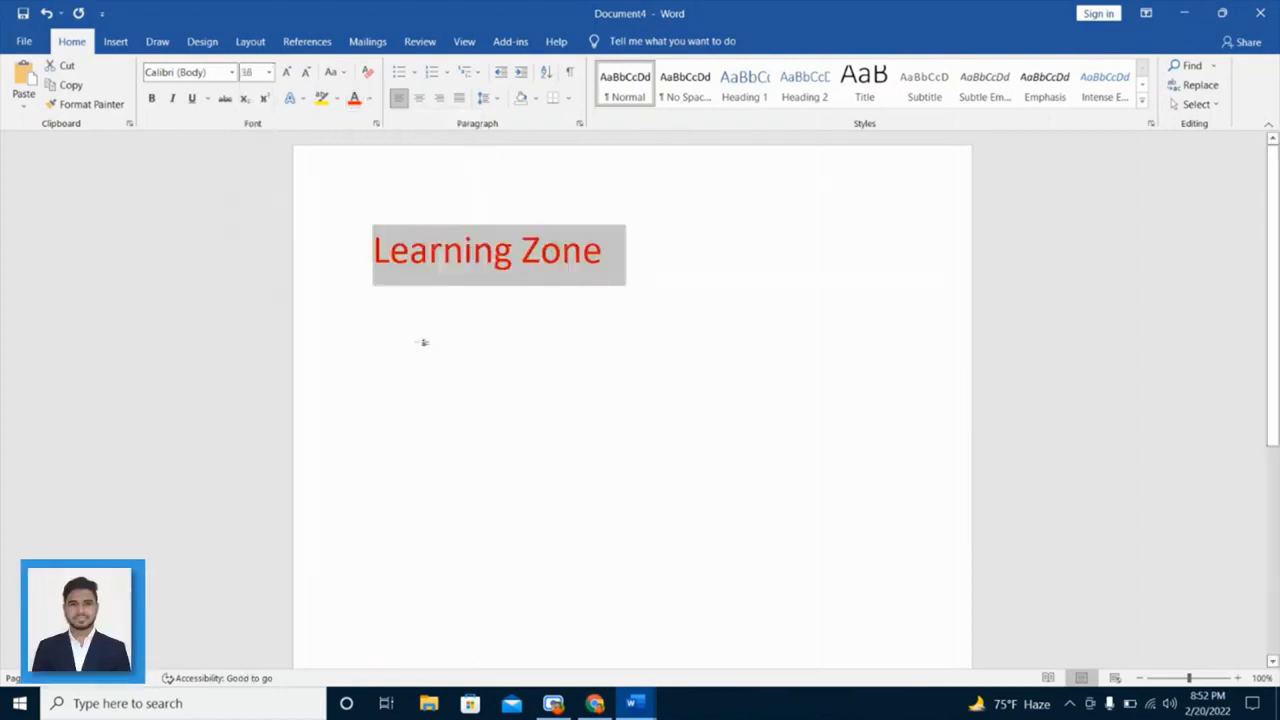
pyautogui.click(540, 252)
pyautogui.click(651, 260)
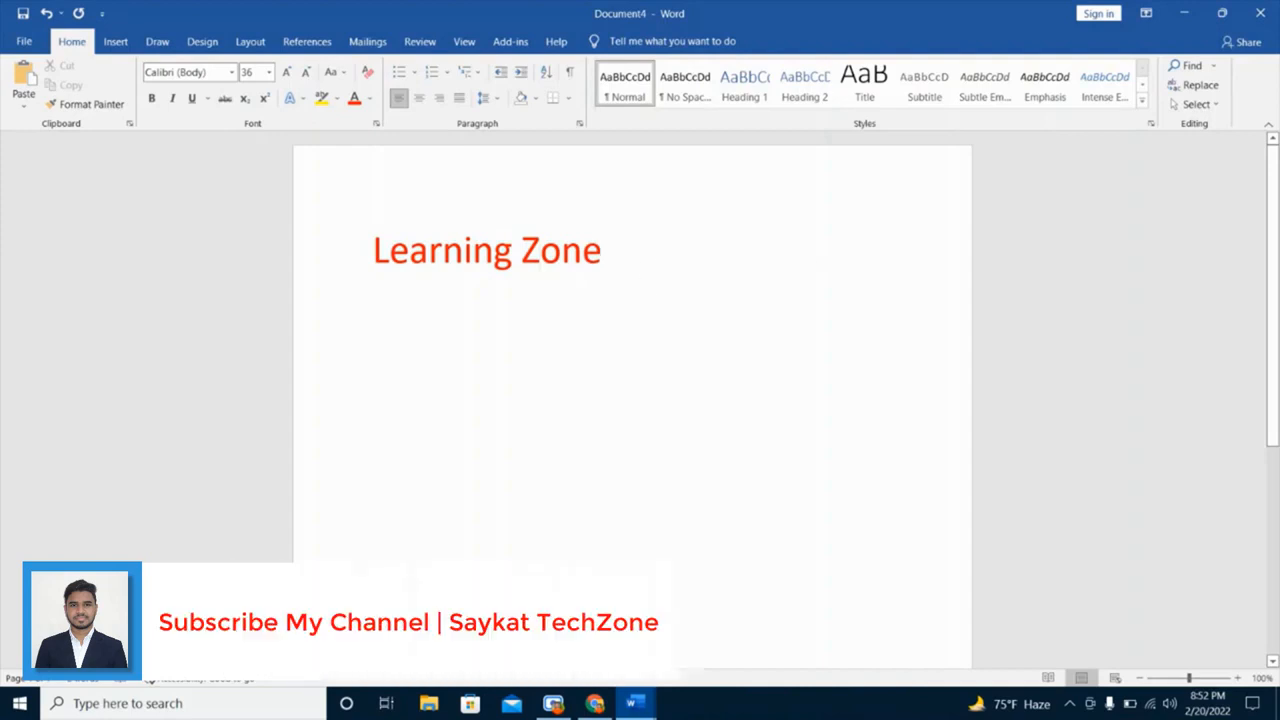
# Save the document in the Documents folder as a Word Document named Learning Zone
pyautogui.click(24, 42)
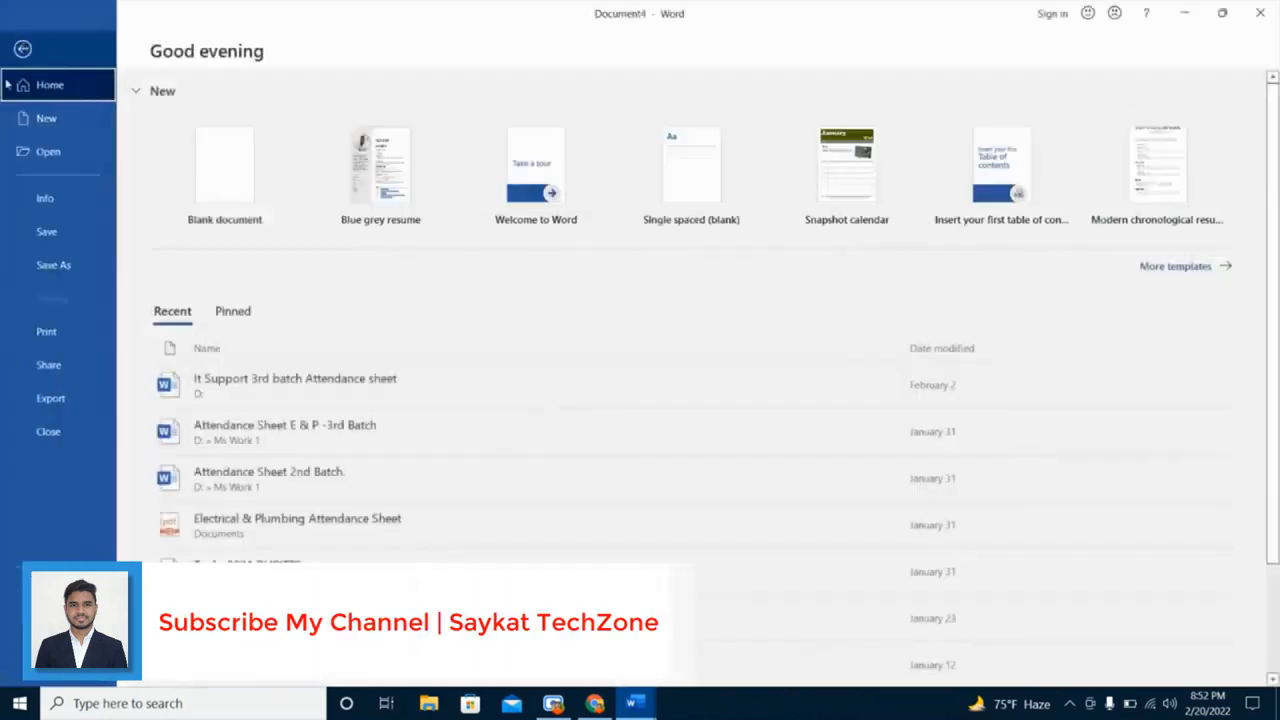
pyautogui.click(63, 233)
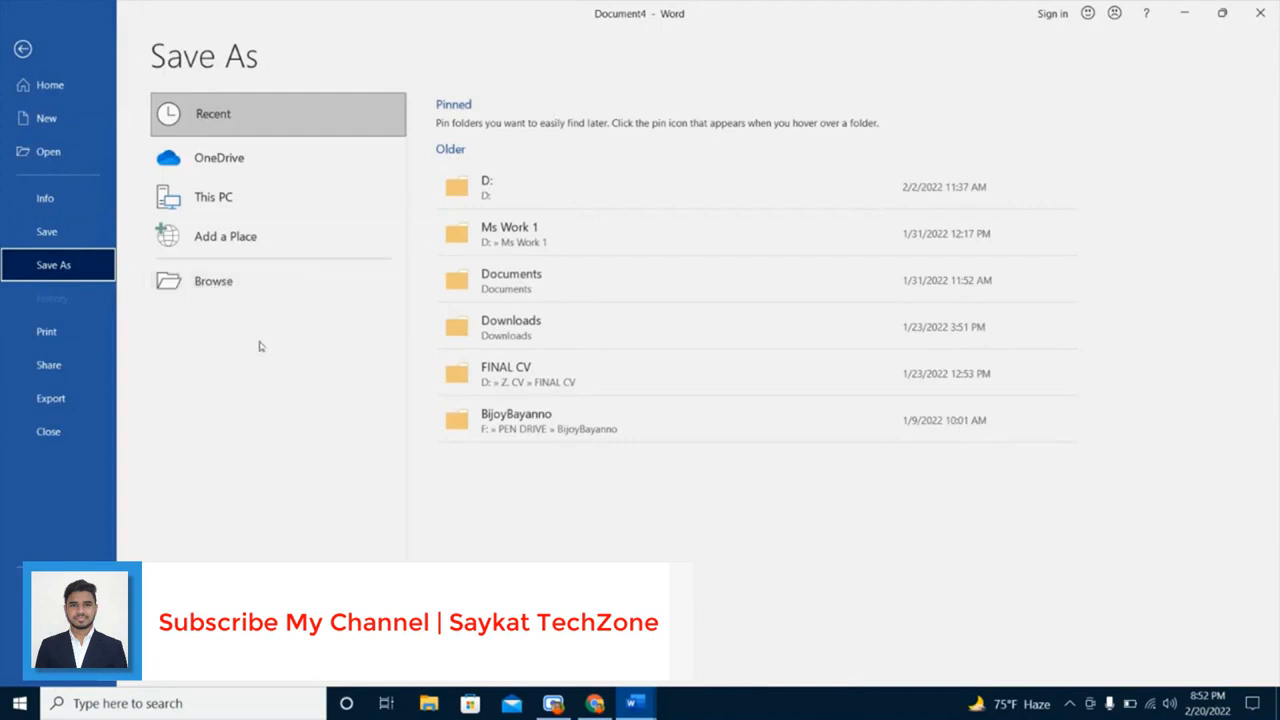
pyautogui.click(227, 287)
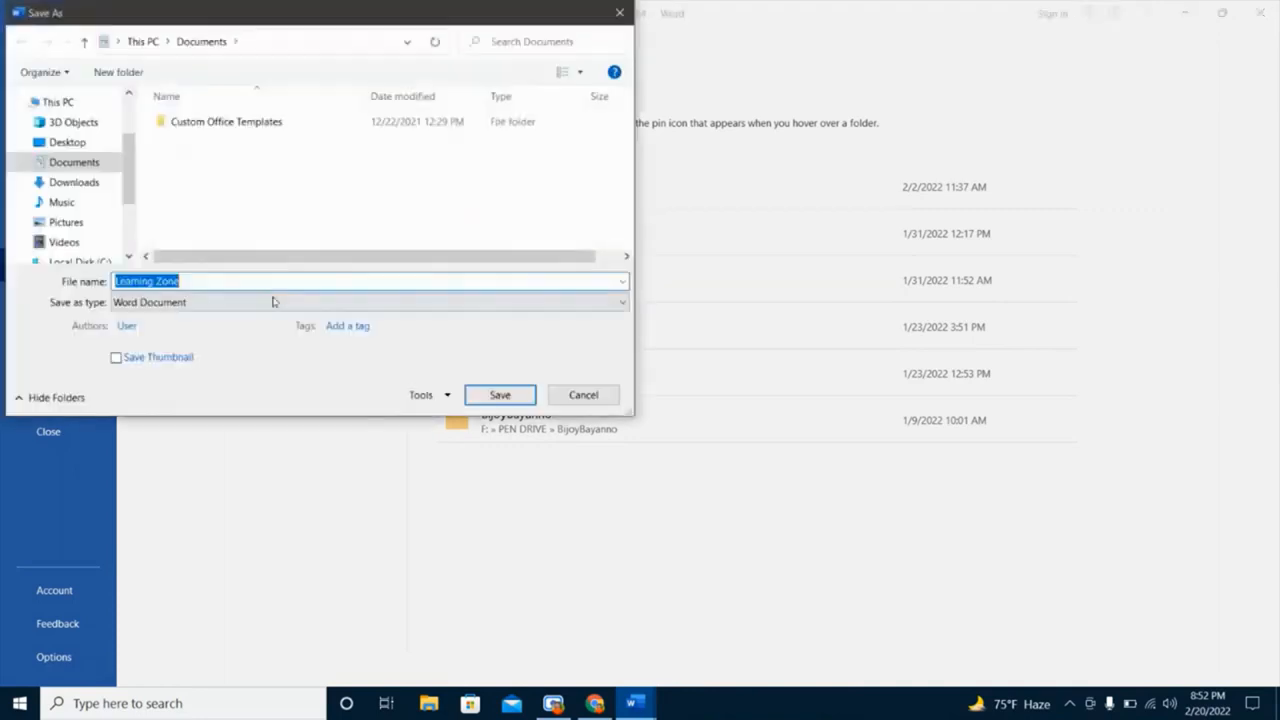
pyautogui.click(199, 281)
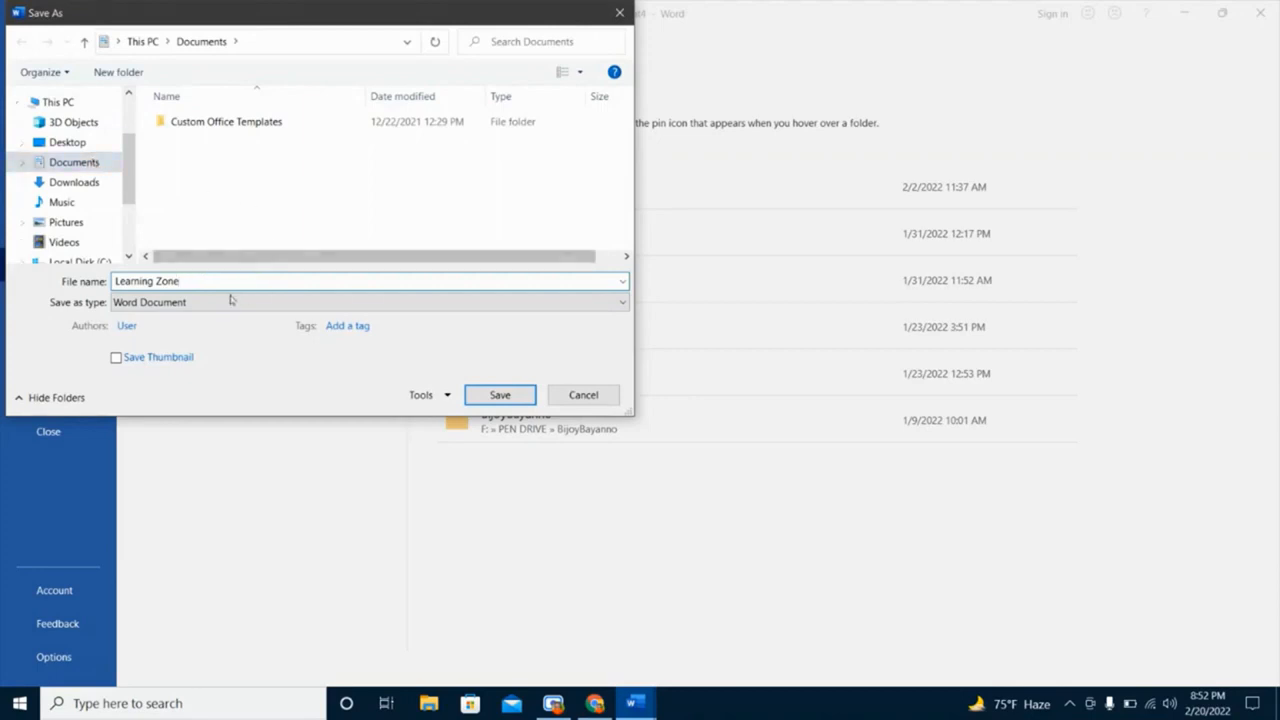
pyautogui.click(500, 396)
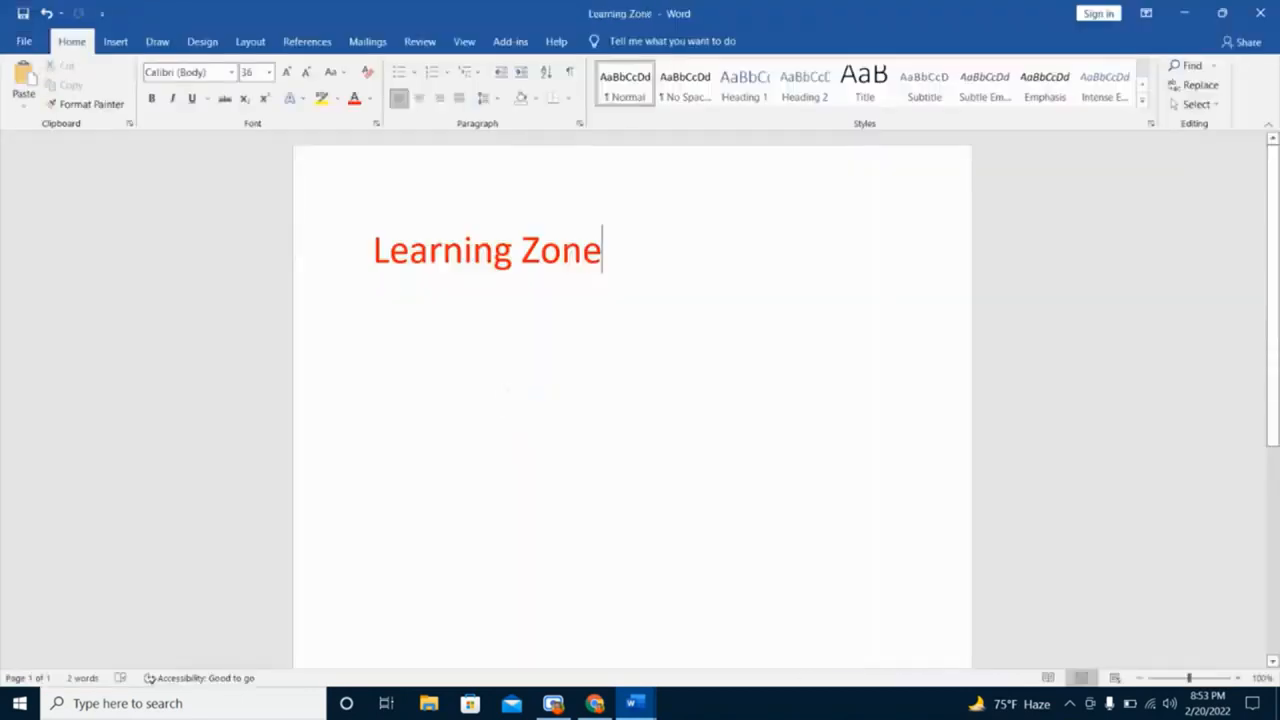
# Open the Learning Zone document from the recent files and dismiss the licence notice
pyautogui.click(24, 41)
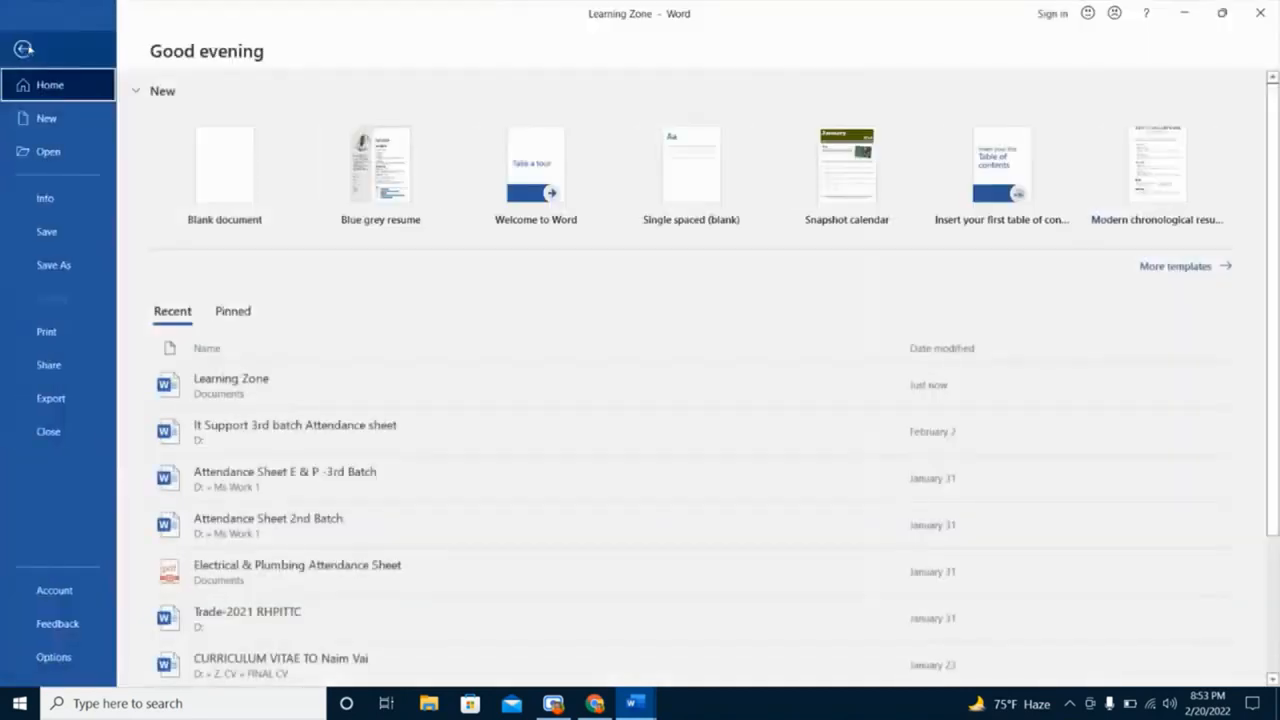
pyautogui.click(244, 389)
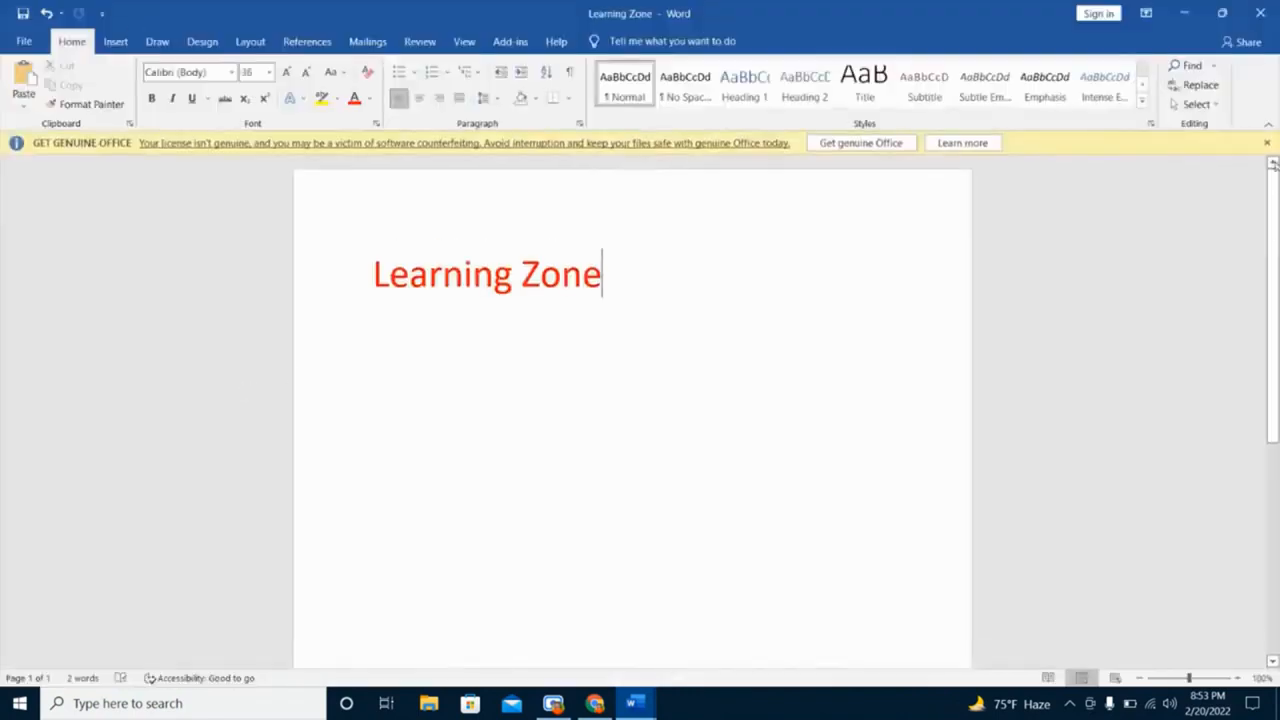
pyautogui.click(1270, 141)
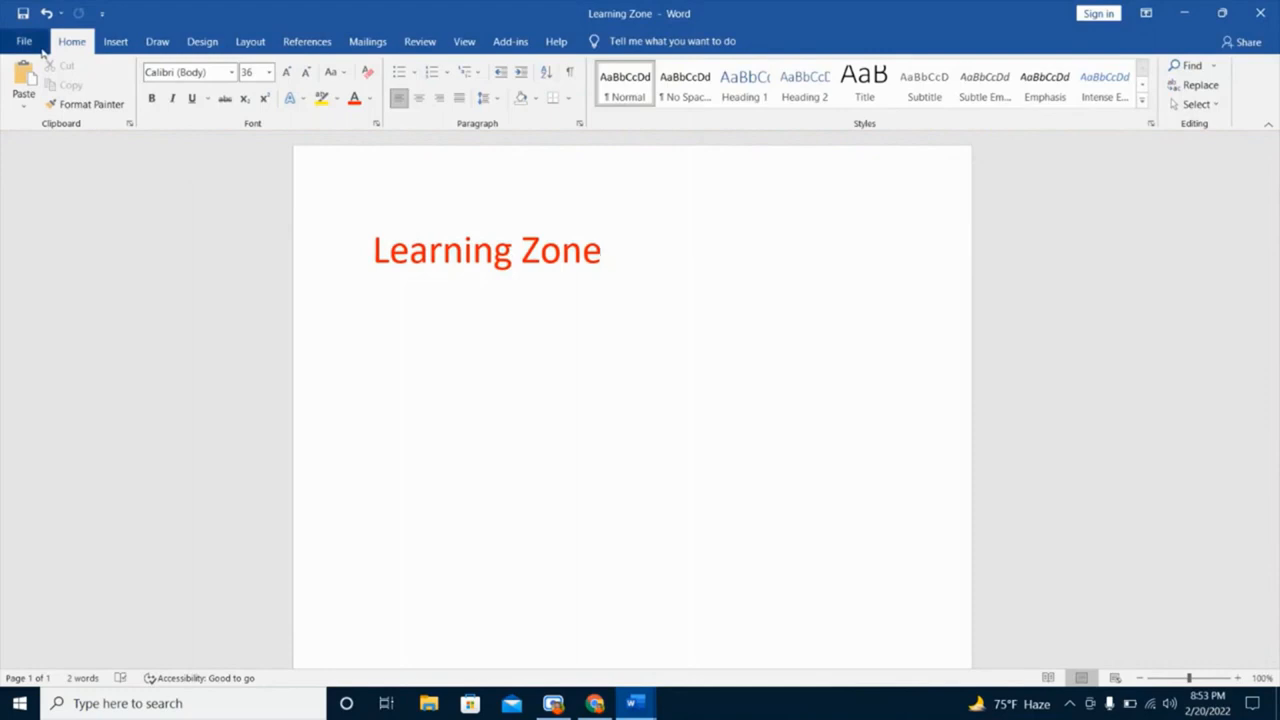
# Minimize all the open document windows to reveal the desktop
pyautogui.click(1192, 12)
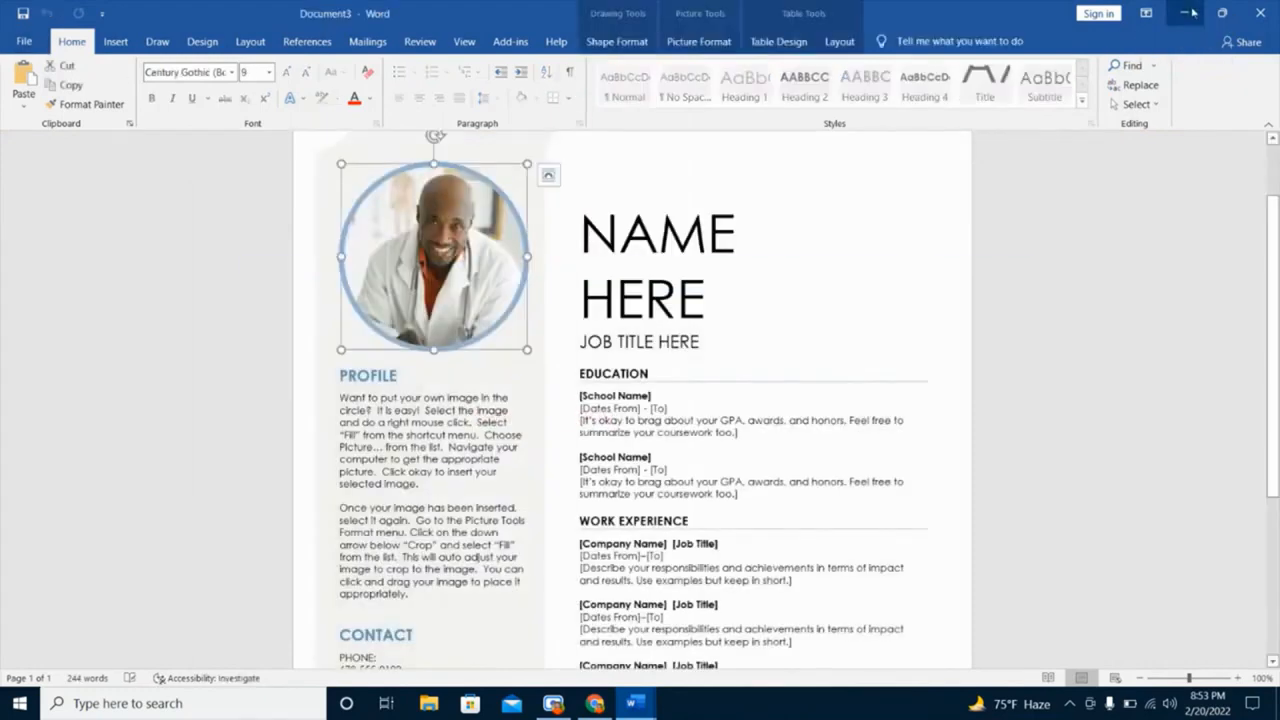
pyautogui.click(1192, 12)
pyautogui.click(1192, 12)
pyautogui.click(1192, 12)
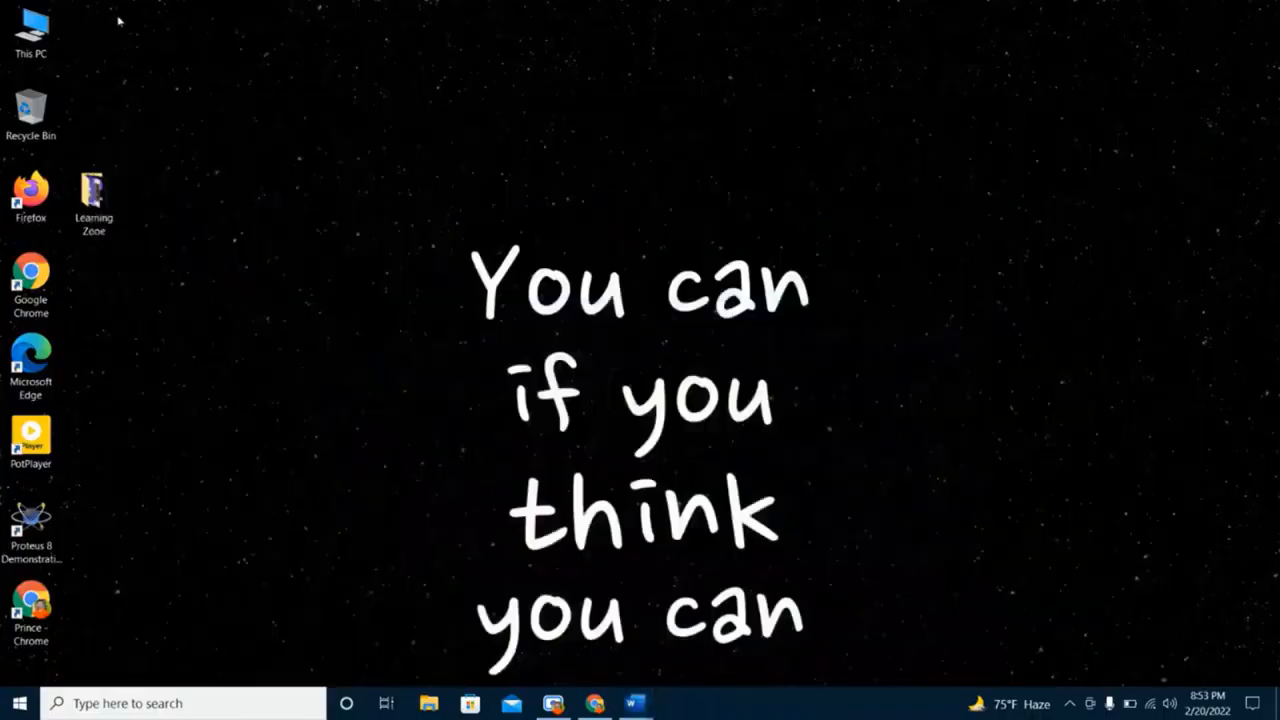
# Open the Learning Zone document from the Documents folder in File Explorer and dismiss the licence notice
pyautogui.doubleClick(31, 30)
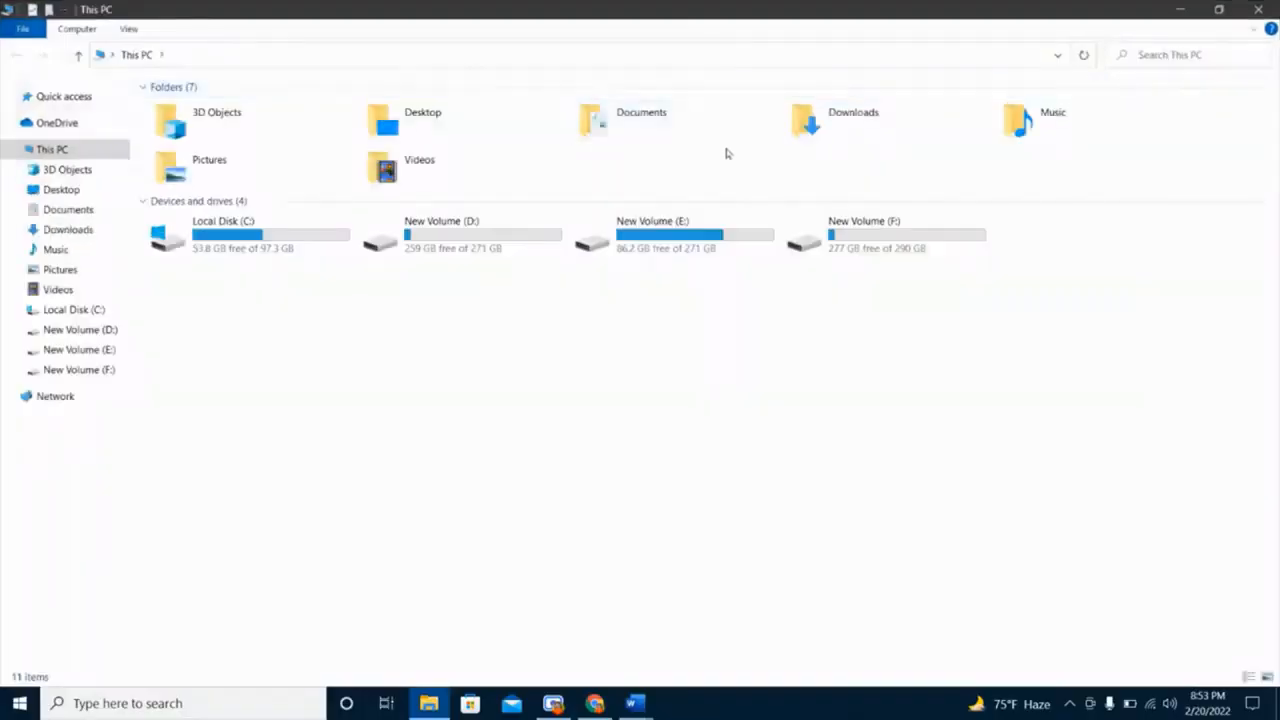
pyautogui.doubleClick(683, 131)
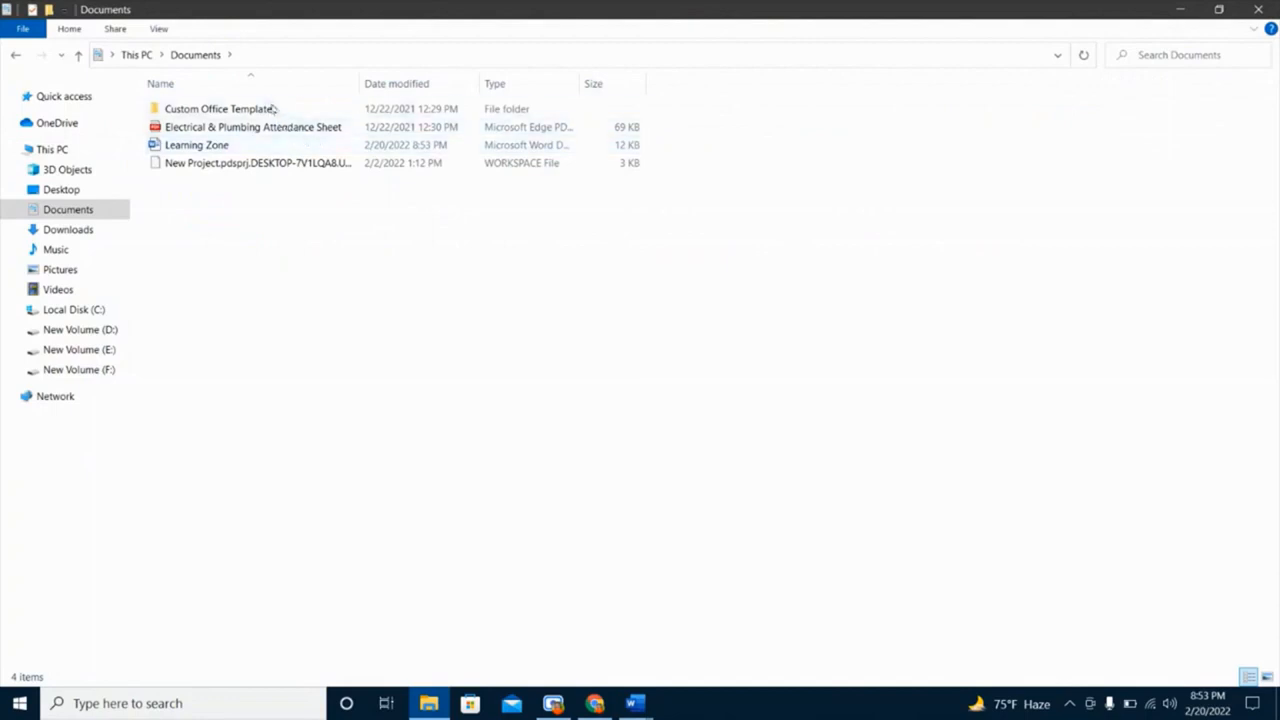
pyautogui.doubleClick(256, 148)
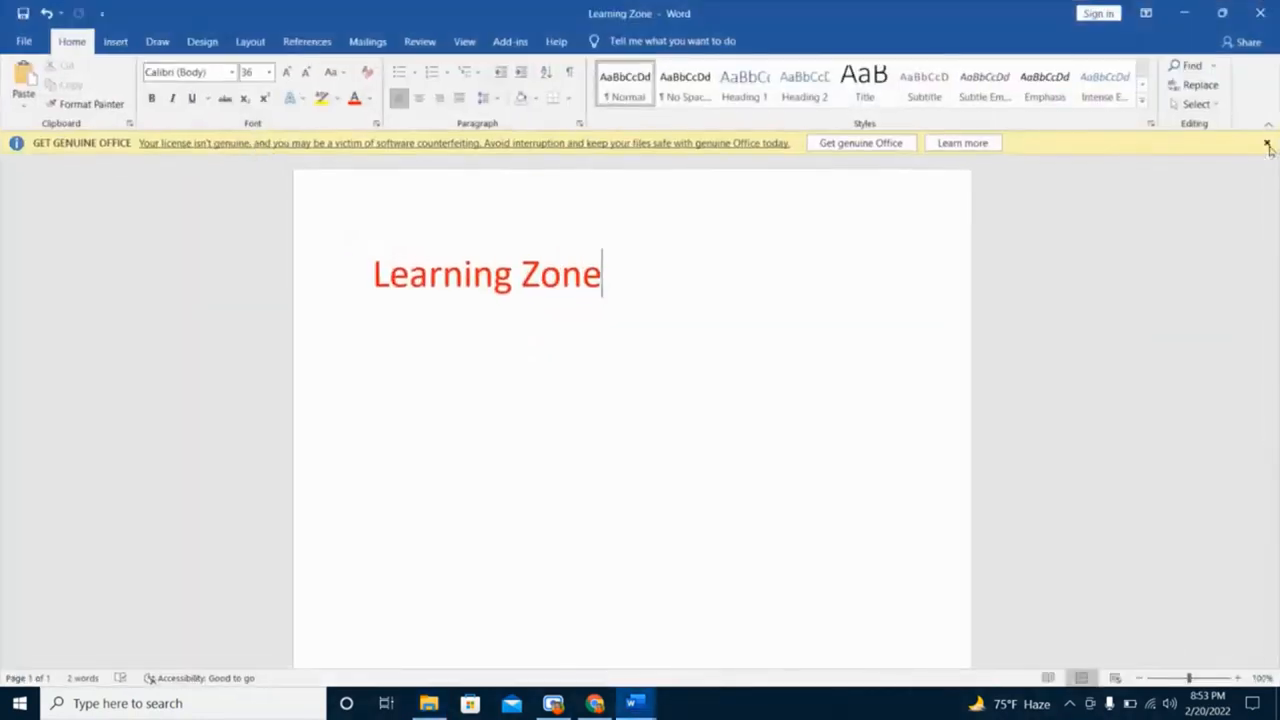
pyautogui.click(1266, 143)
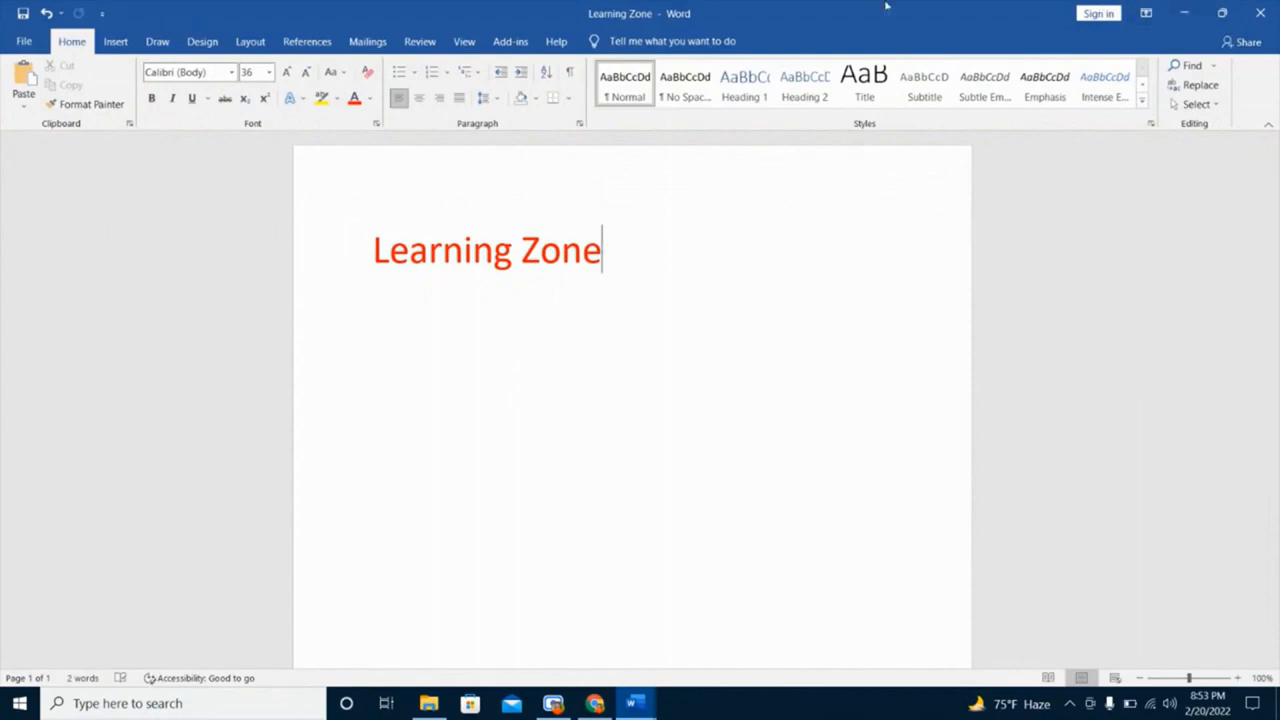
pyautogui.click(20, 41)
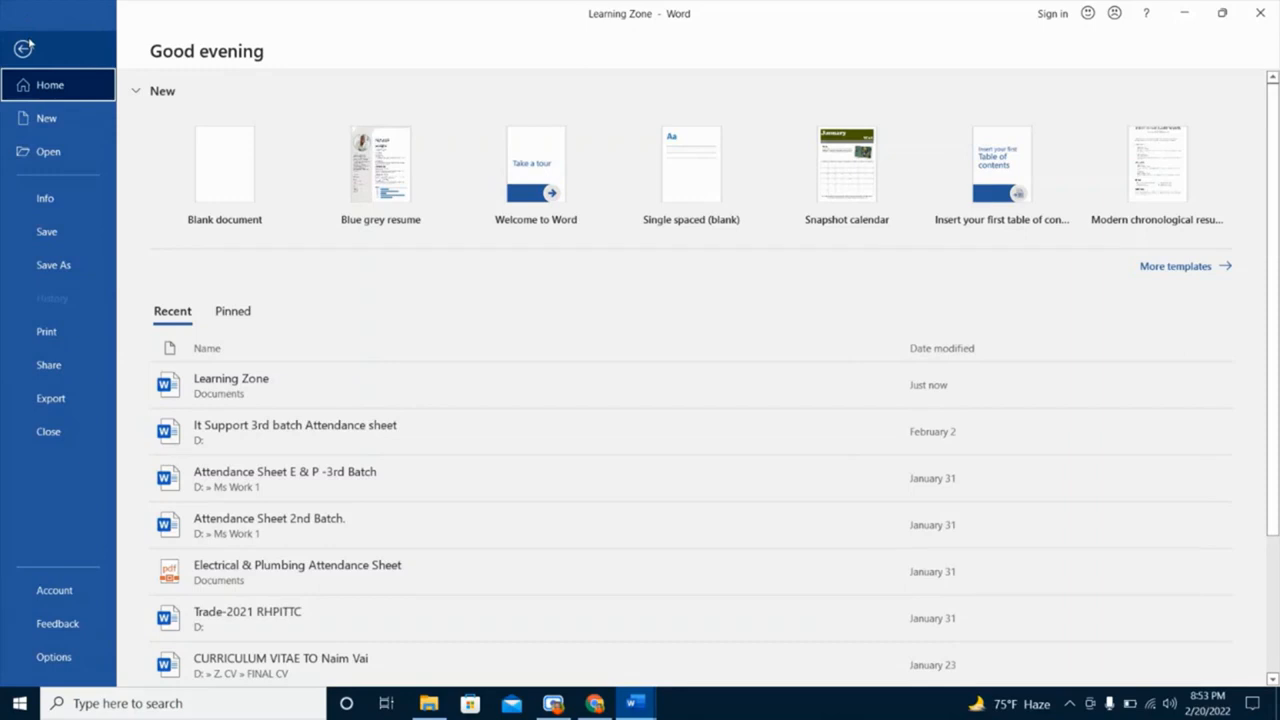
pyautogui.click(24, 48)
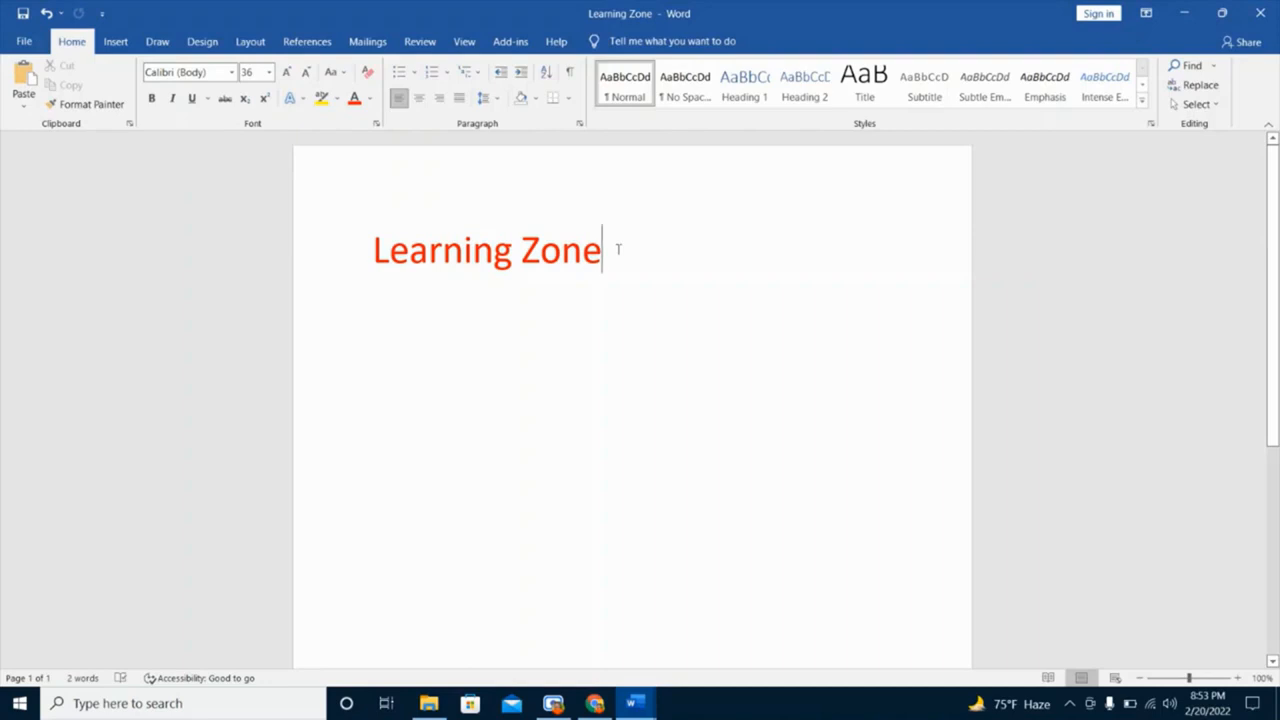
pyautogui.click(24, 41)
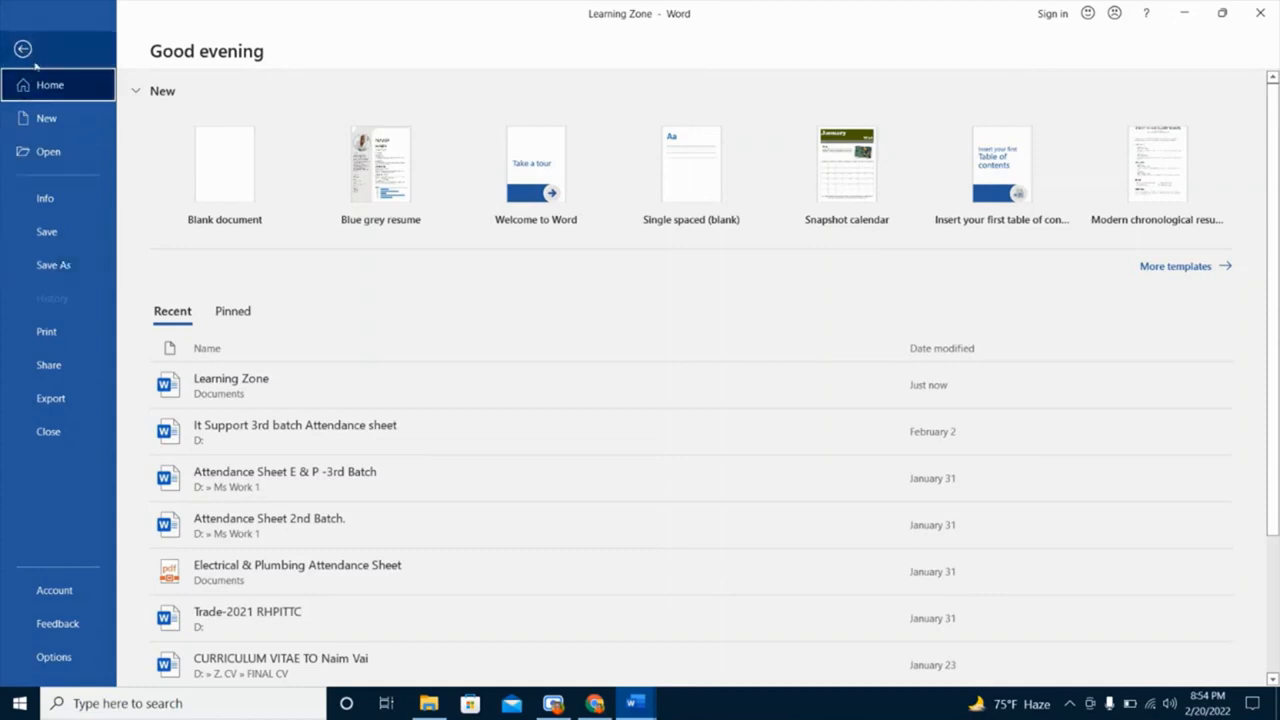
pyautogui.click(24, 50)
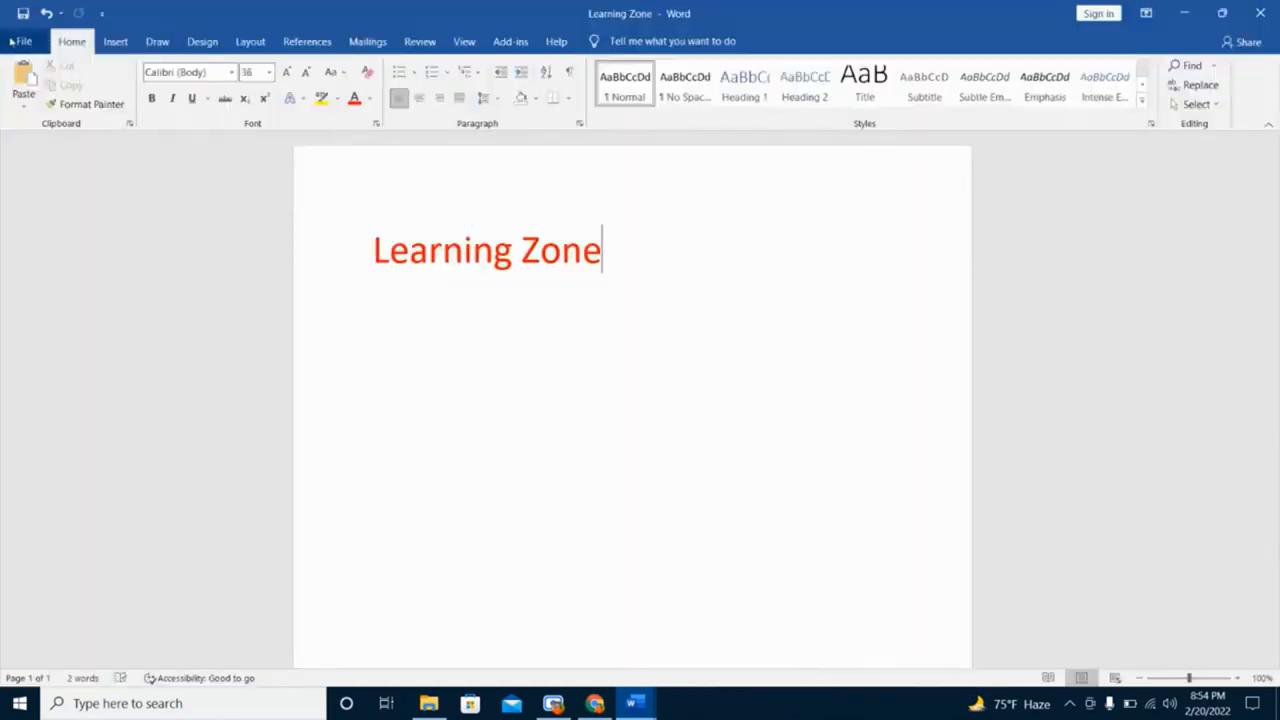
# Save a copy of the Learning Zone document in the Documents folder as a Word Document named Zone
pyautogui.click(23, 41)
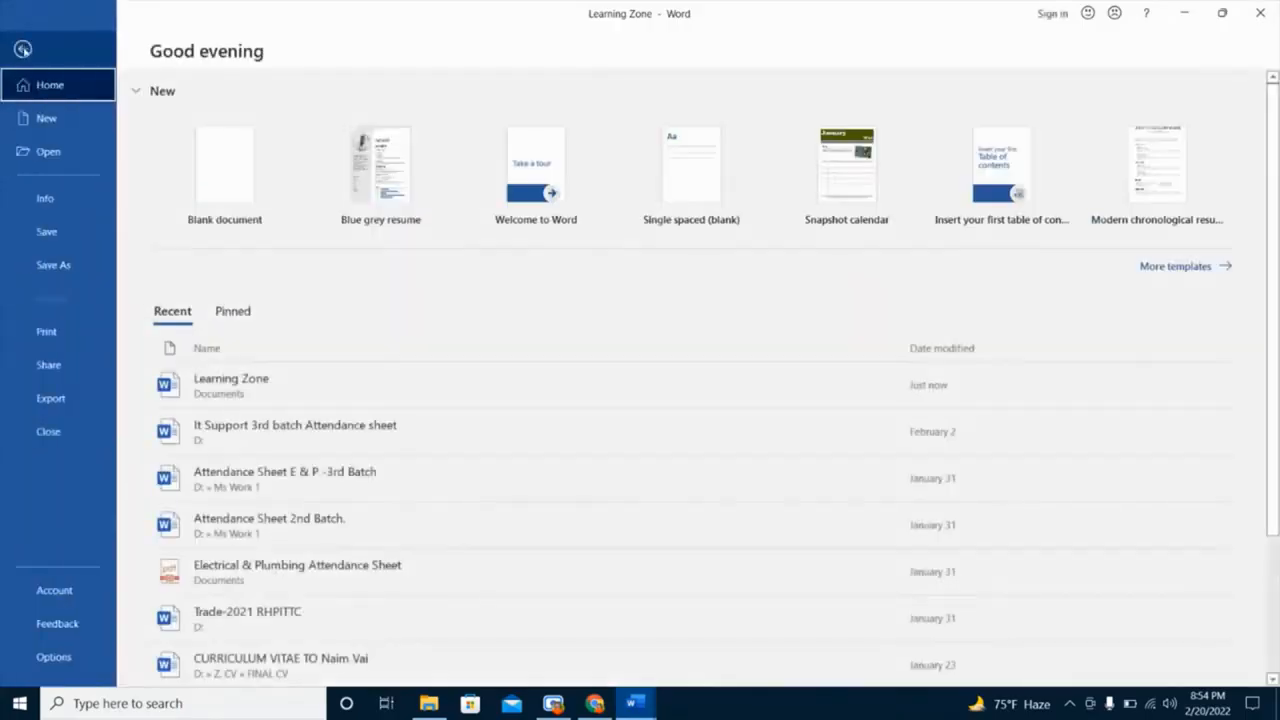
pyautogui.click(67, 266)
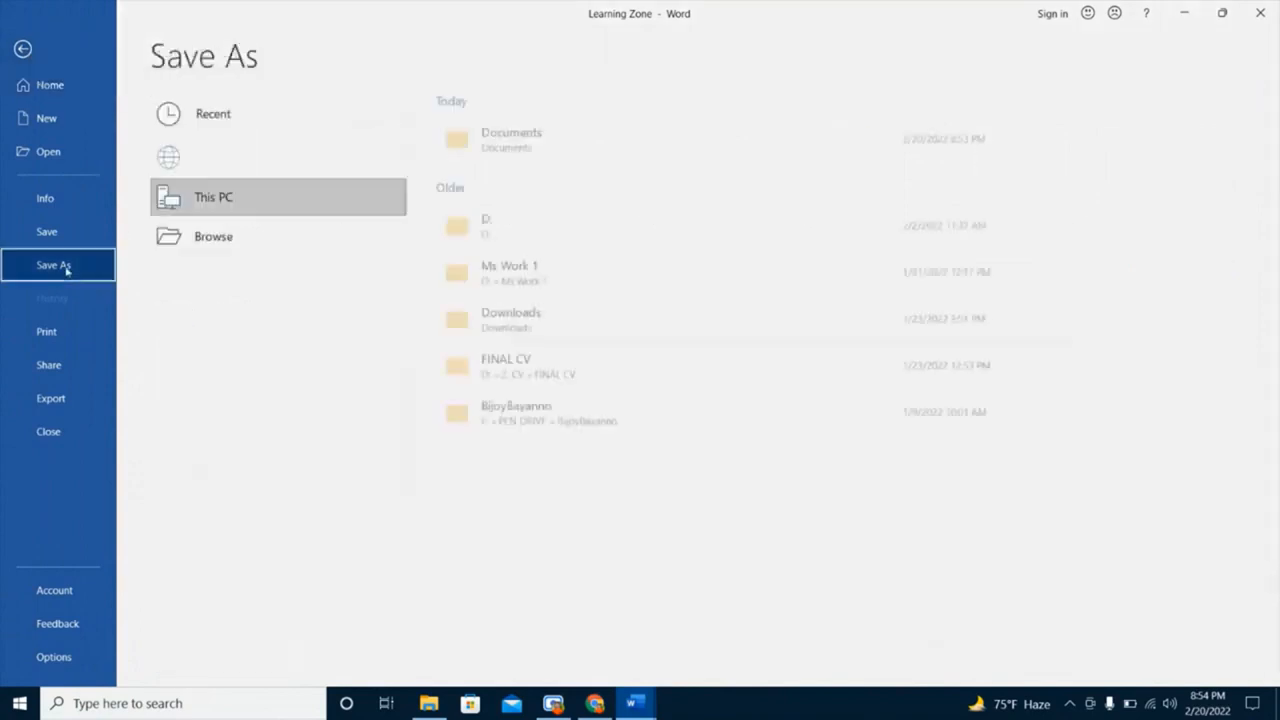
pyautogui.click(279, 280)
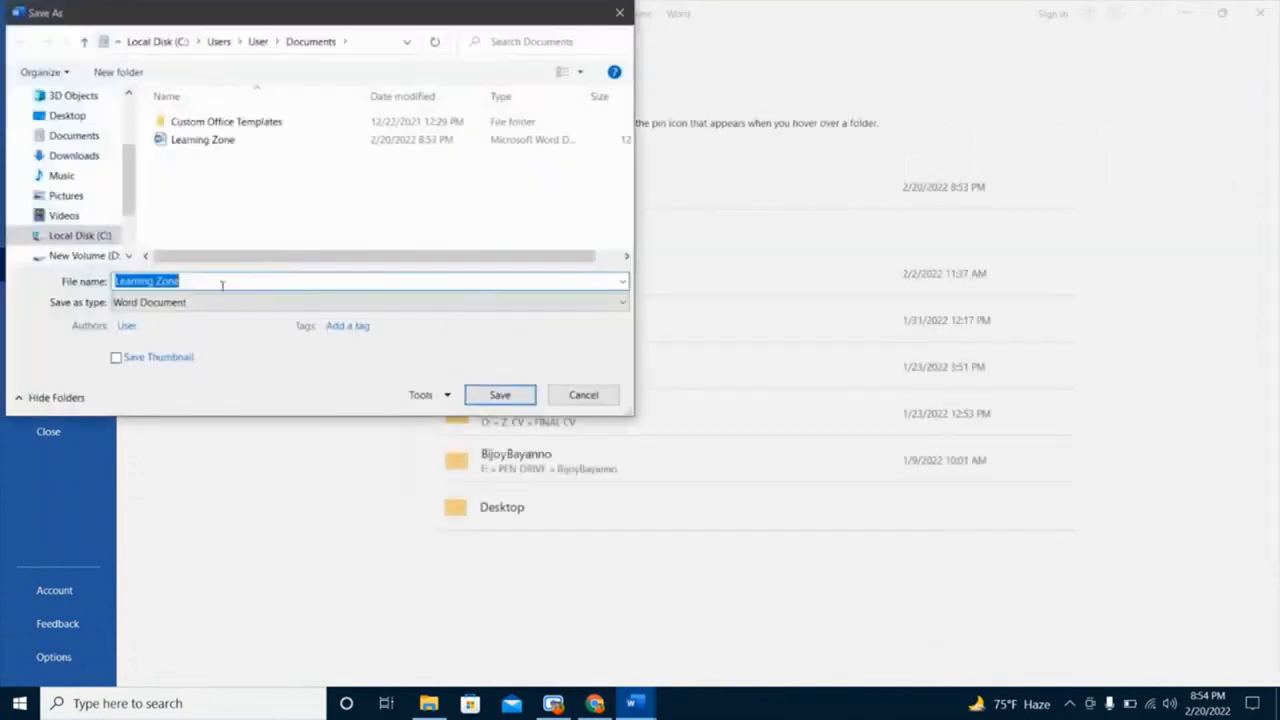
pyautogui.click(224, 282)
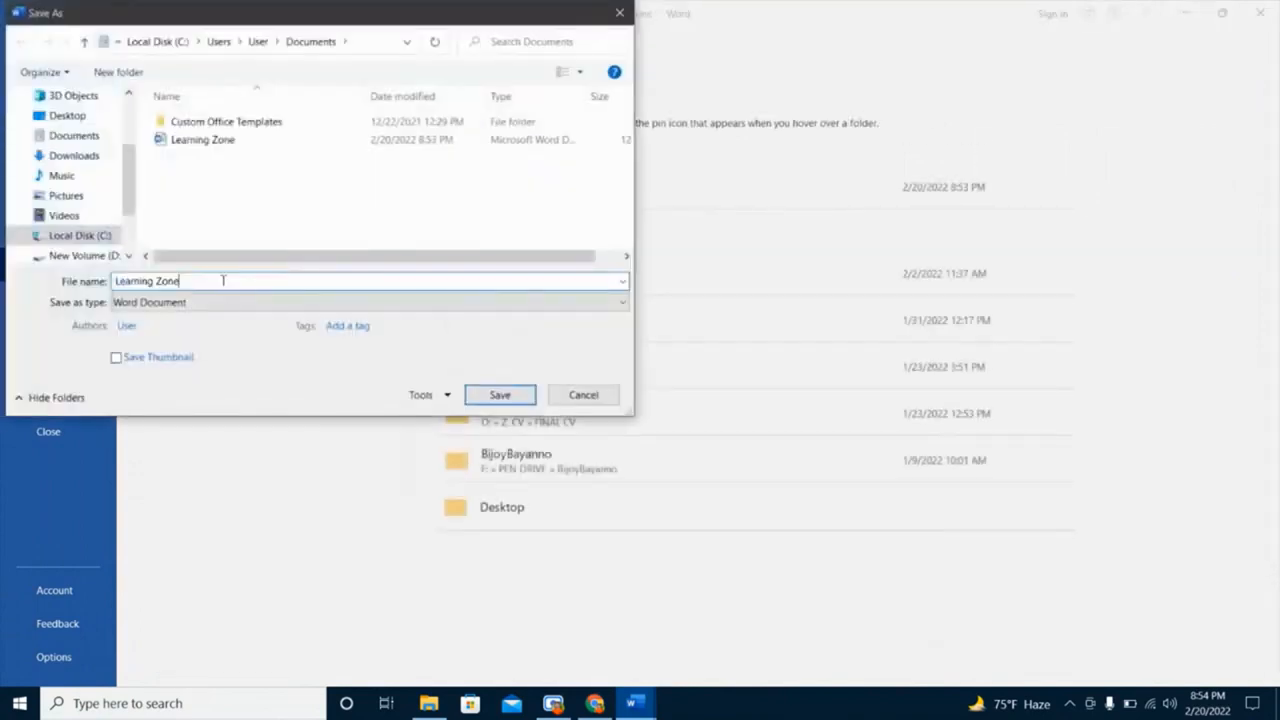
pyautogui.click(152, 281)
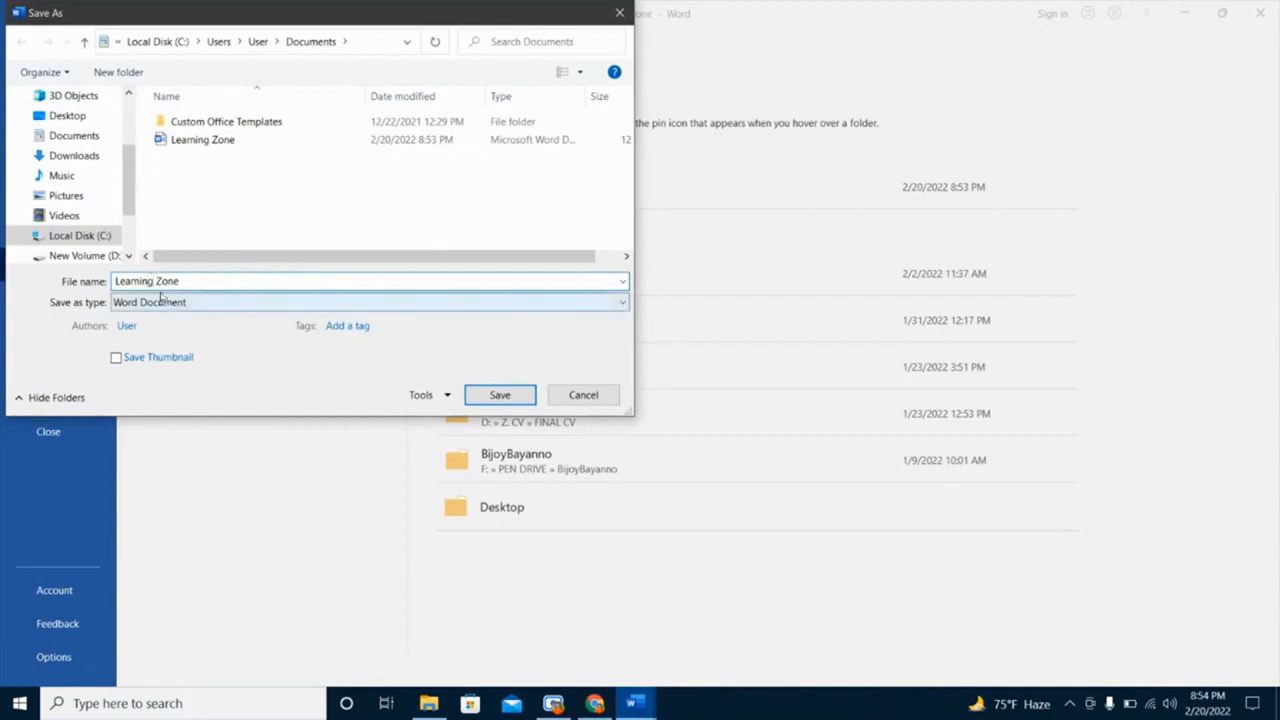
pyautogui.press('BackSpace')
pyautogui.press('BackSpace')
pyautogui.press('BackSpace')
pyautogui.press('BackSpace')
pyautogui.press('BackSpace')
pyautogui.press('BackSpace')
pyautogui.press('BackSpace')
pyautogui.press('BackSpace')
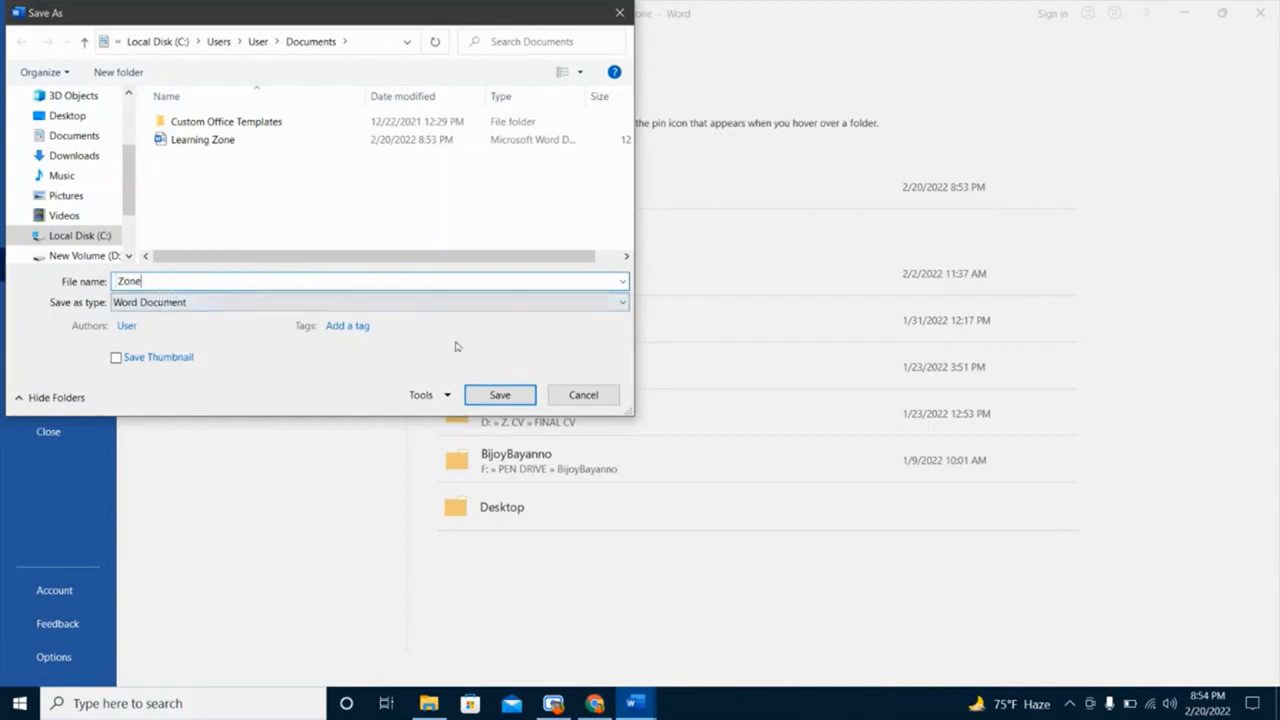
pyautogui.click(495, 396)
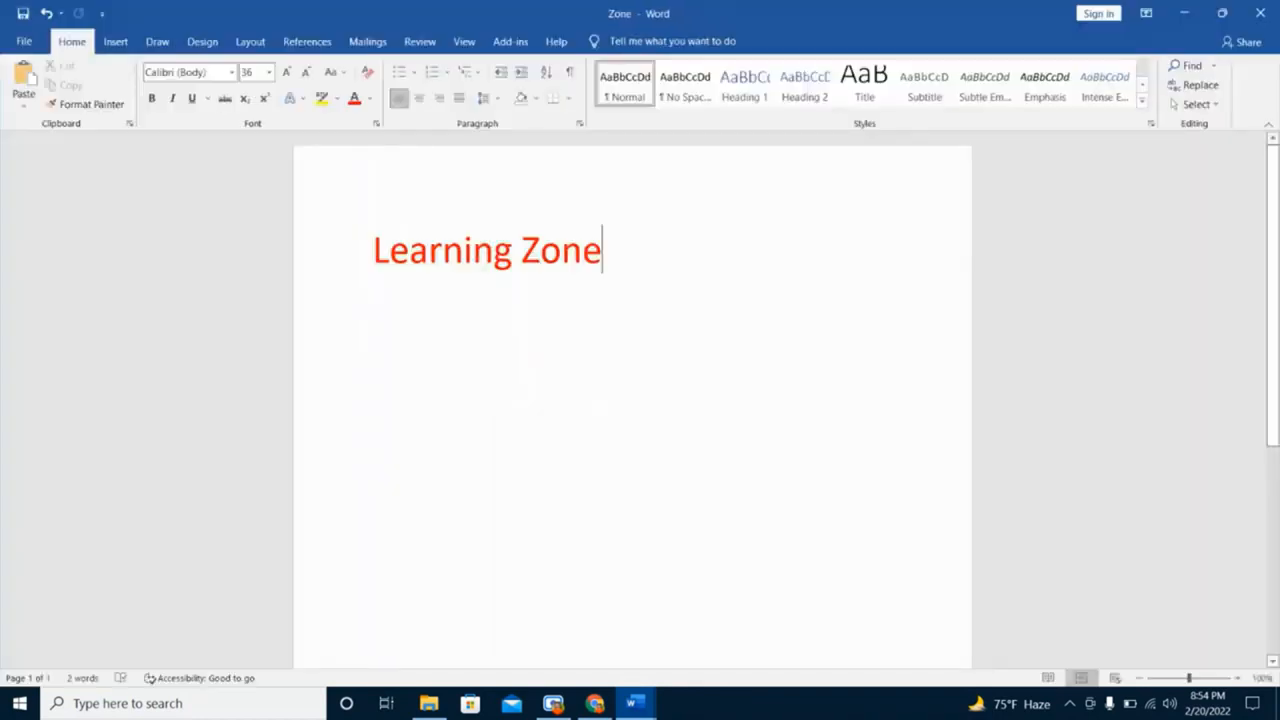
# Open the Learning Zone and Zone documents from the recent files, dismissing the licence notice in each
pyautogui.click(24, 41)
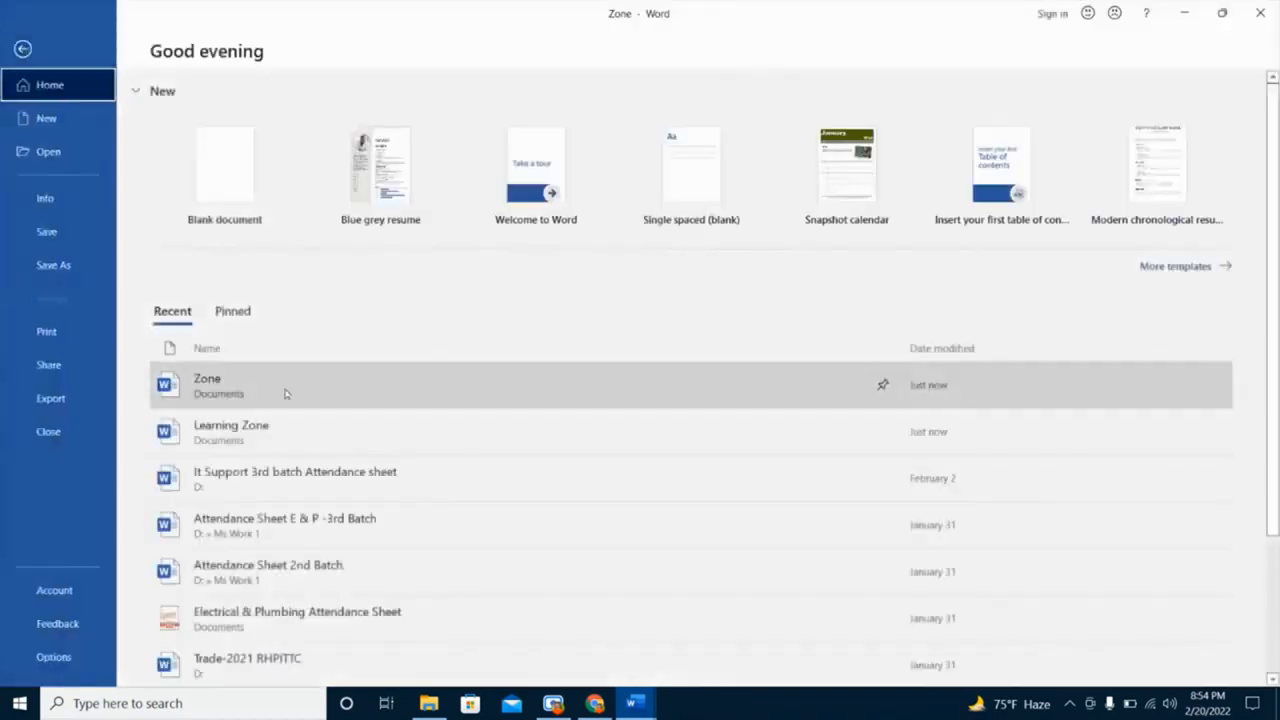
pyautogui.click(250, 415)
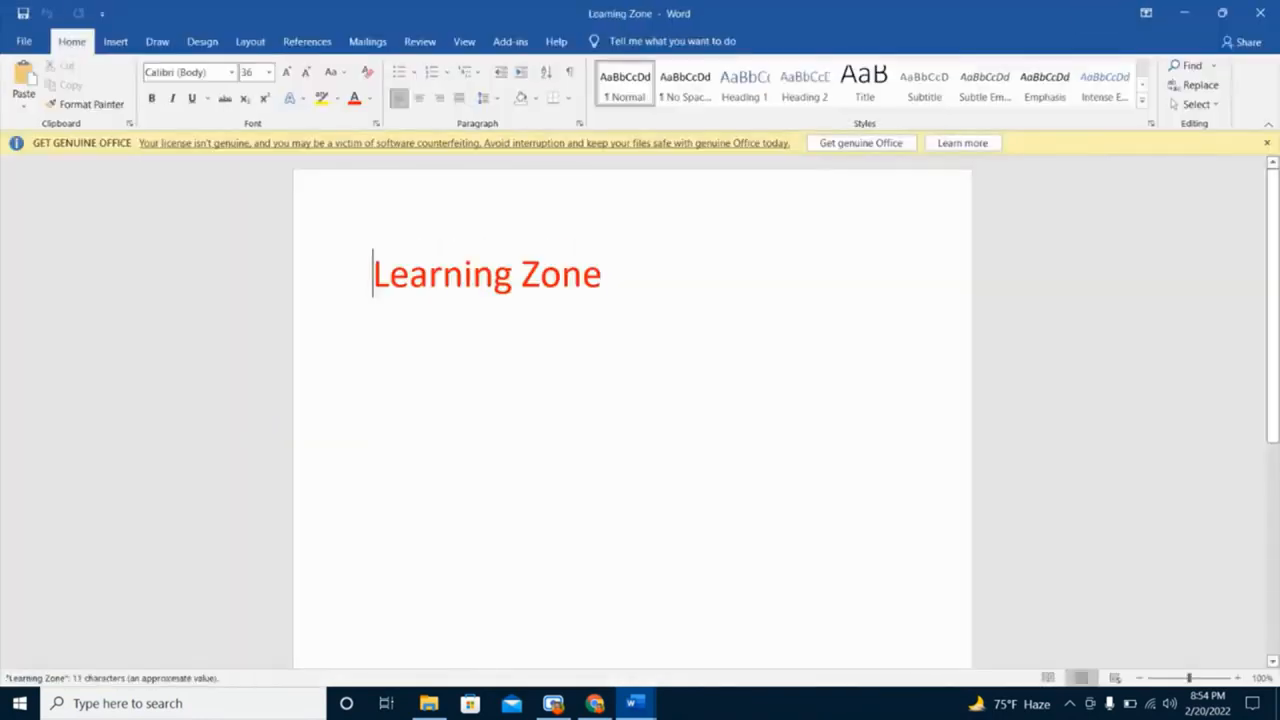
pyautogui.click(1267, 143)
pyautogui.click(24, 41)
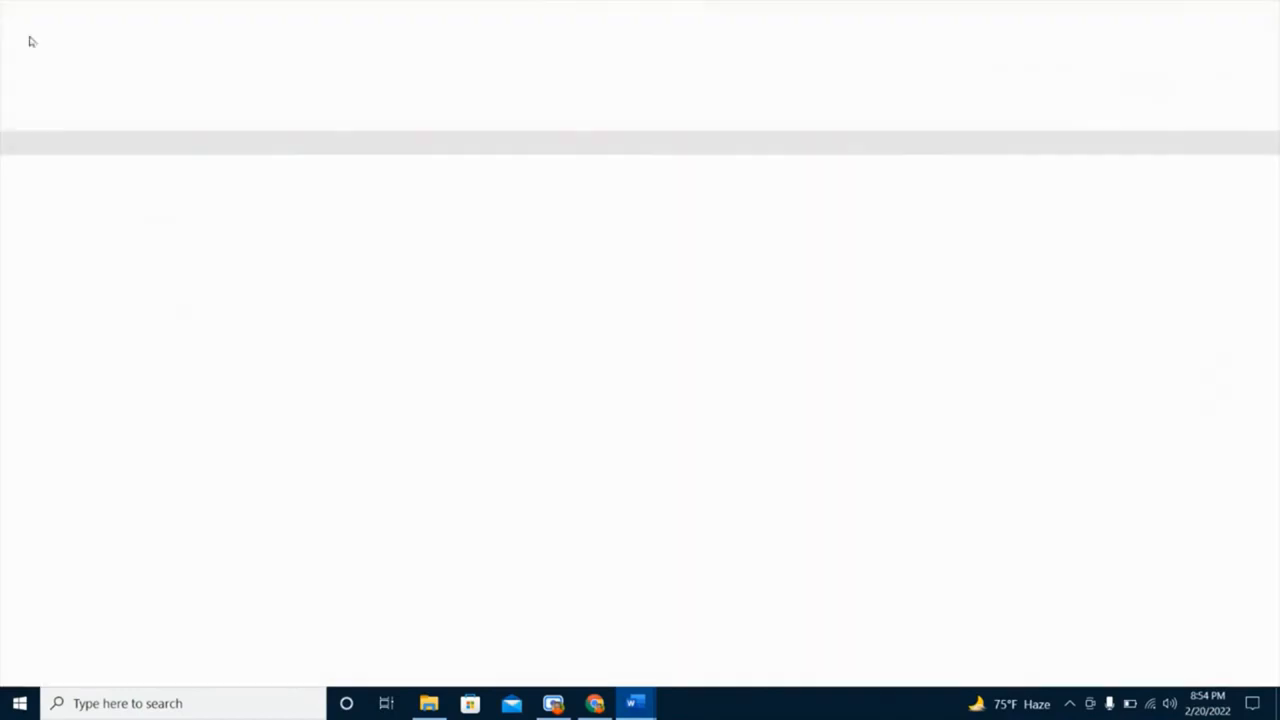
pyautogui.click(260, 436)
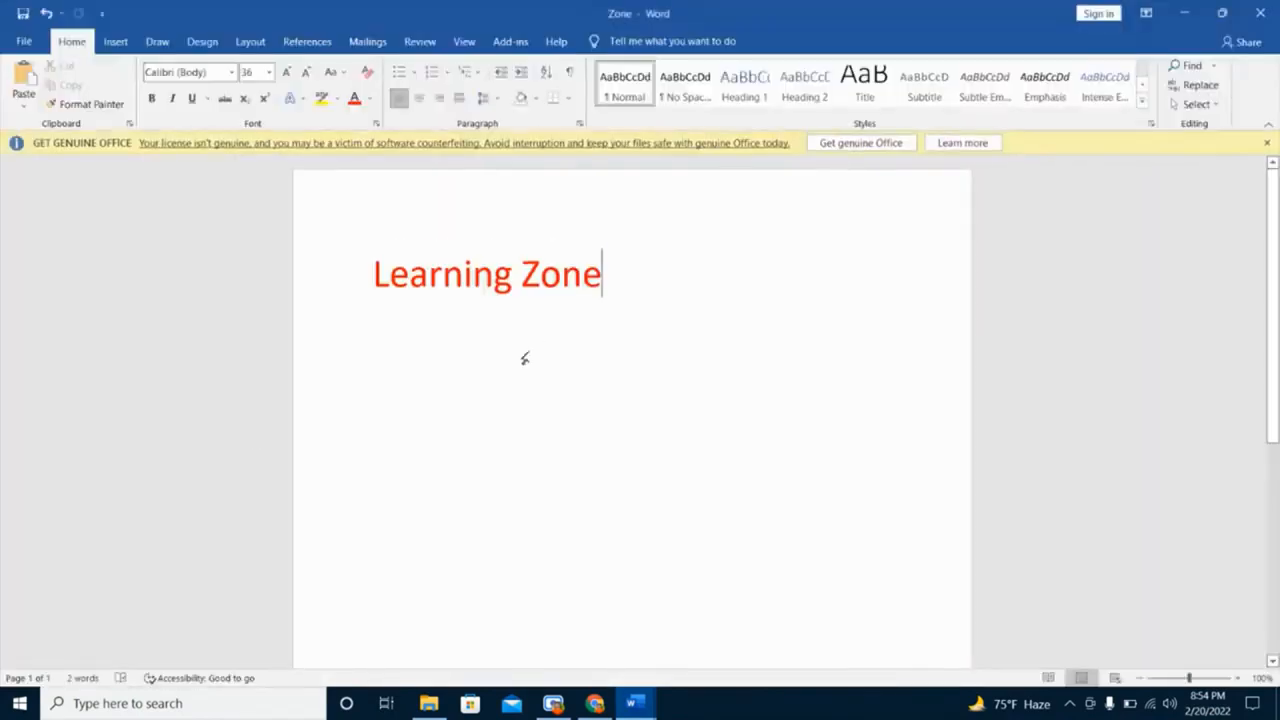
pyautogui.click(1267, 143)
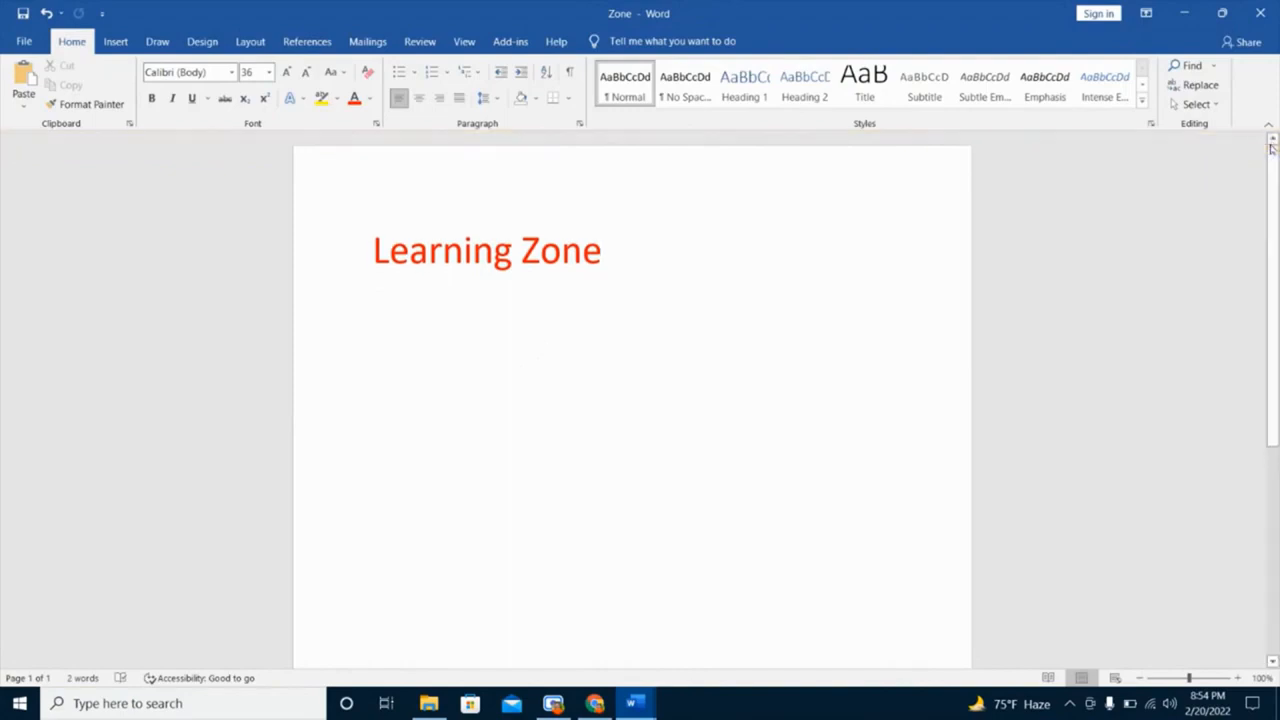
pyautogui.click(24, 41)
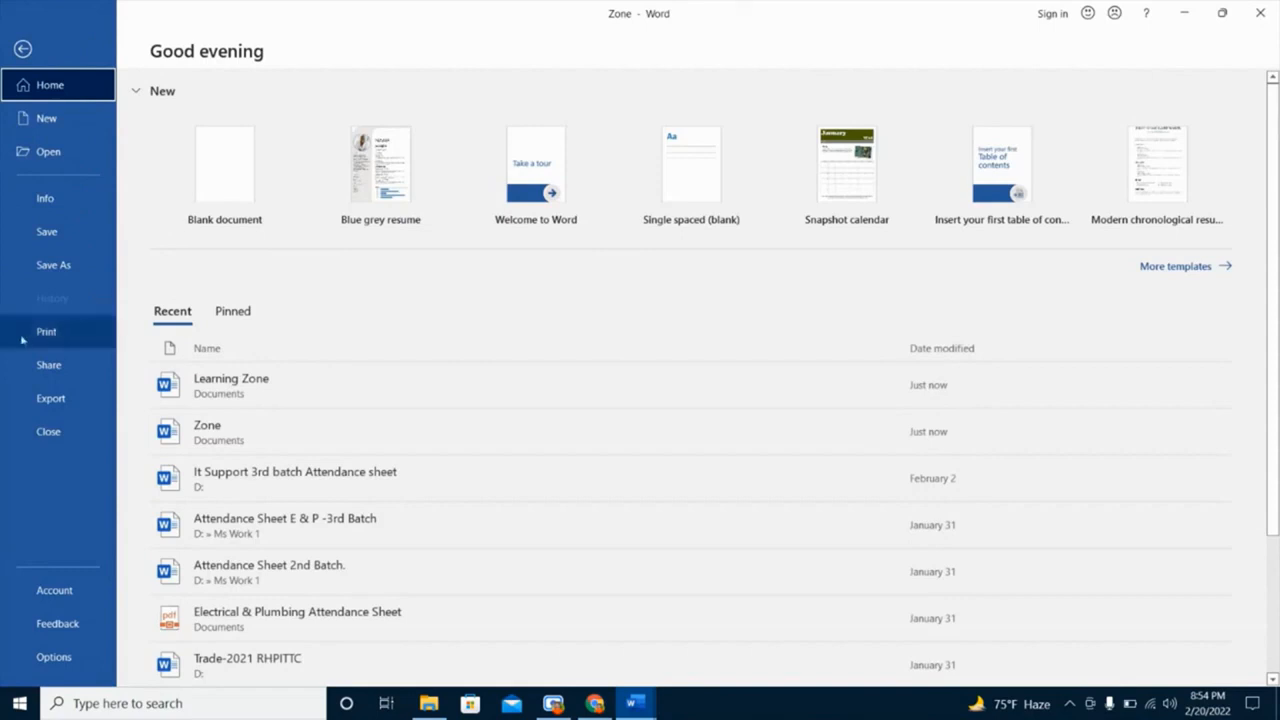
pyautogui.click(22, 48)
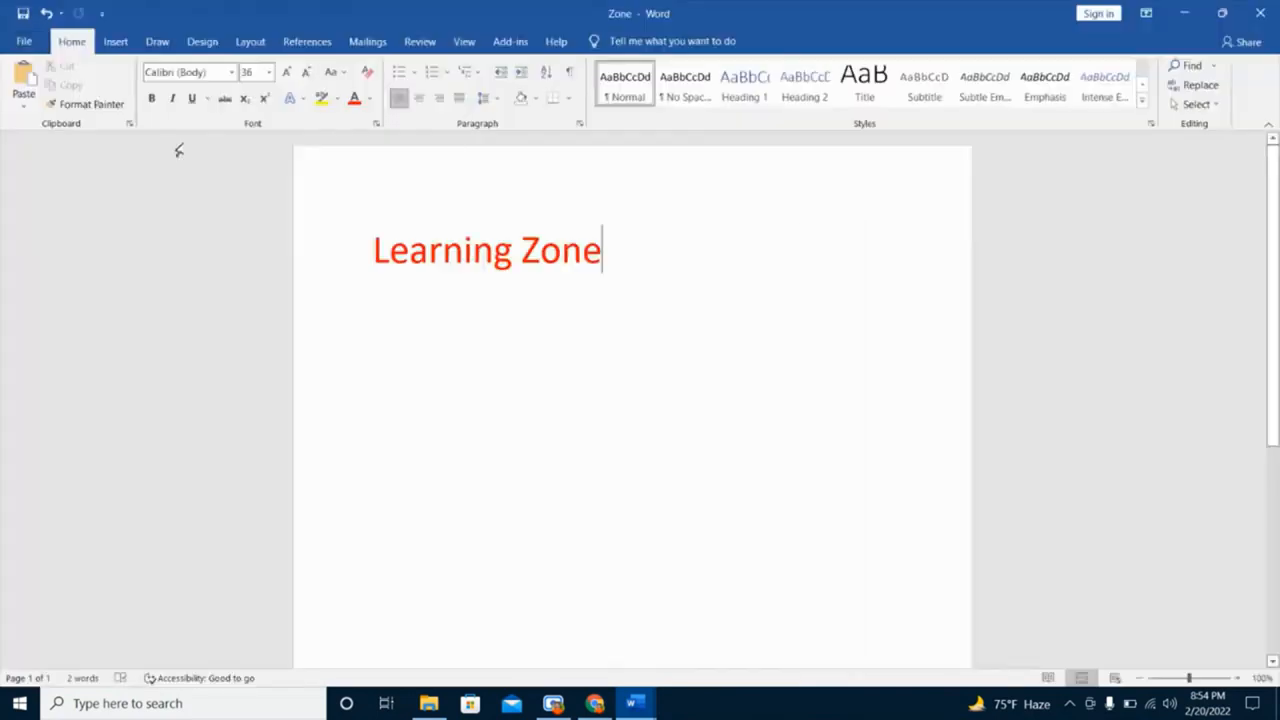
# Change the font of the "Learning Zone" text in the Zone document to Algerian
pyautogui.moveTo(383, 253); pyautogui.dragTo(726, 254)
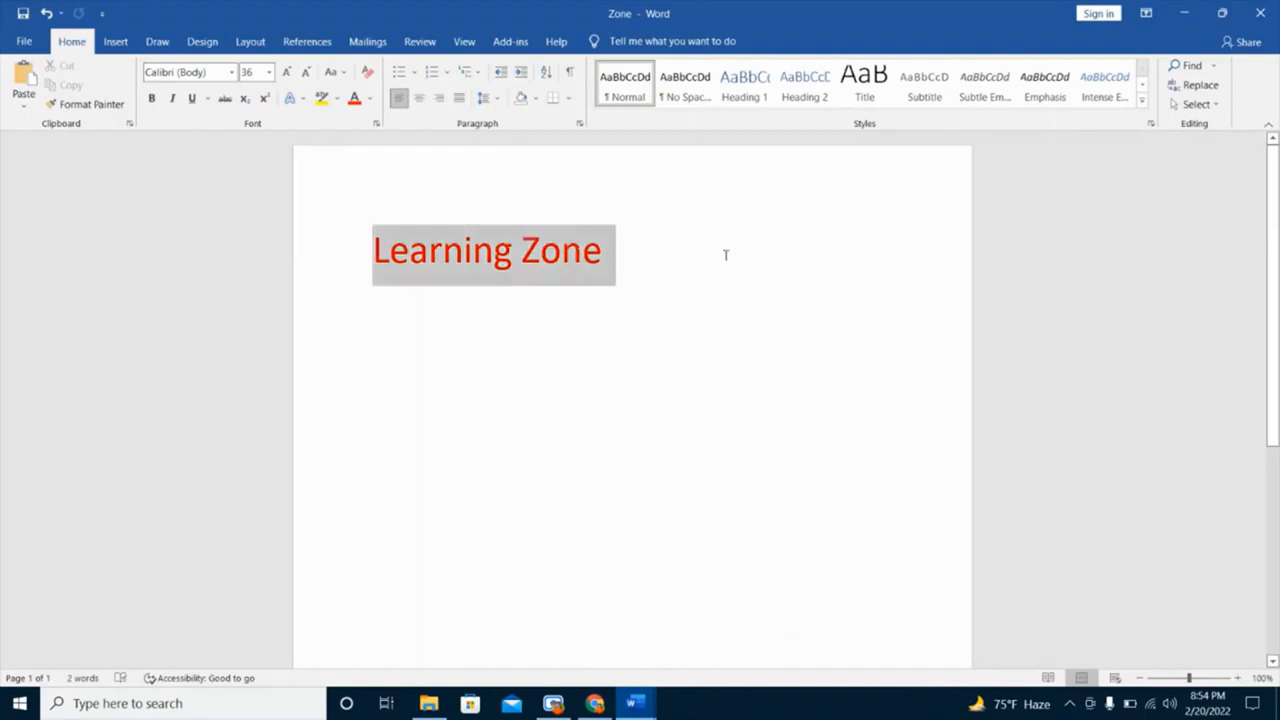
pyautogui.click(231, 73)
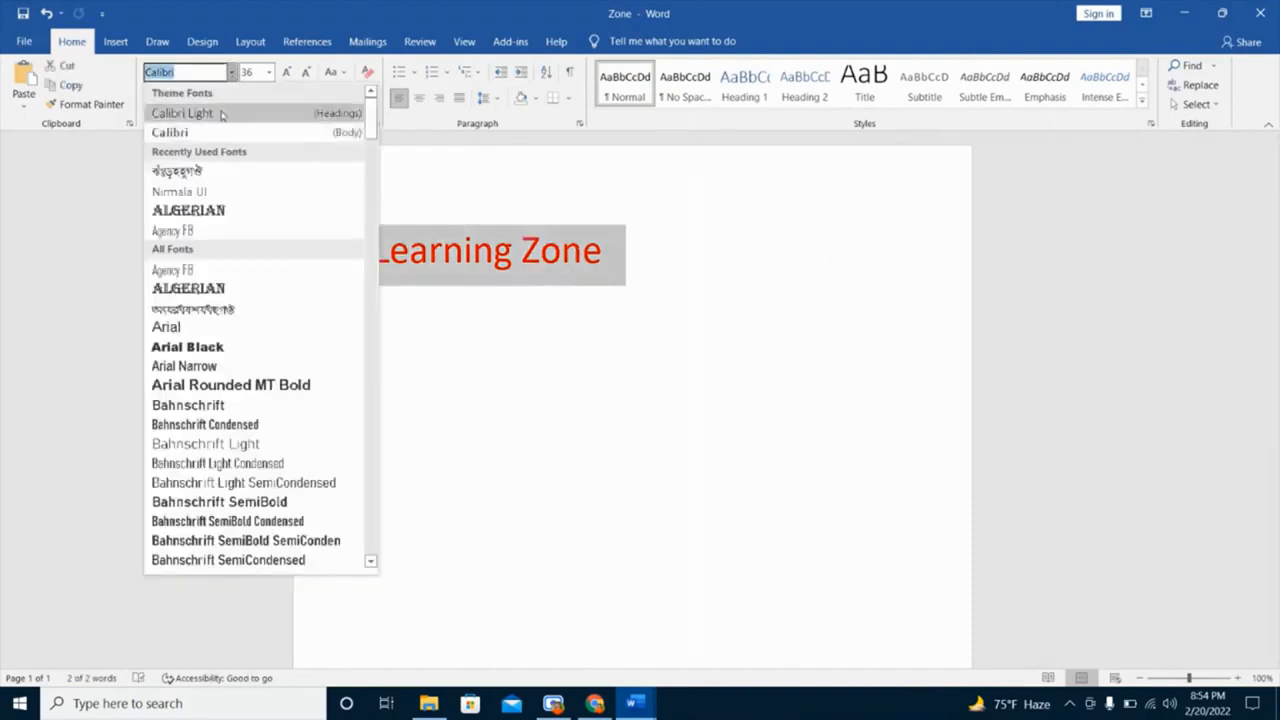
pyautogui.click(195, 215)
pyautogui.click(323, 271)
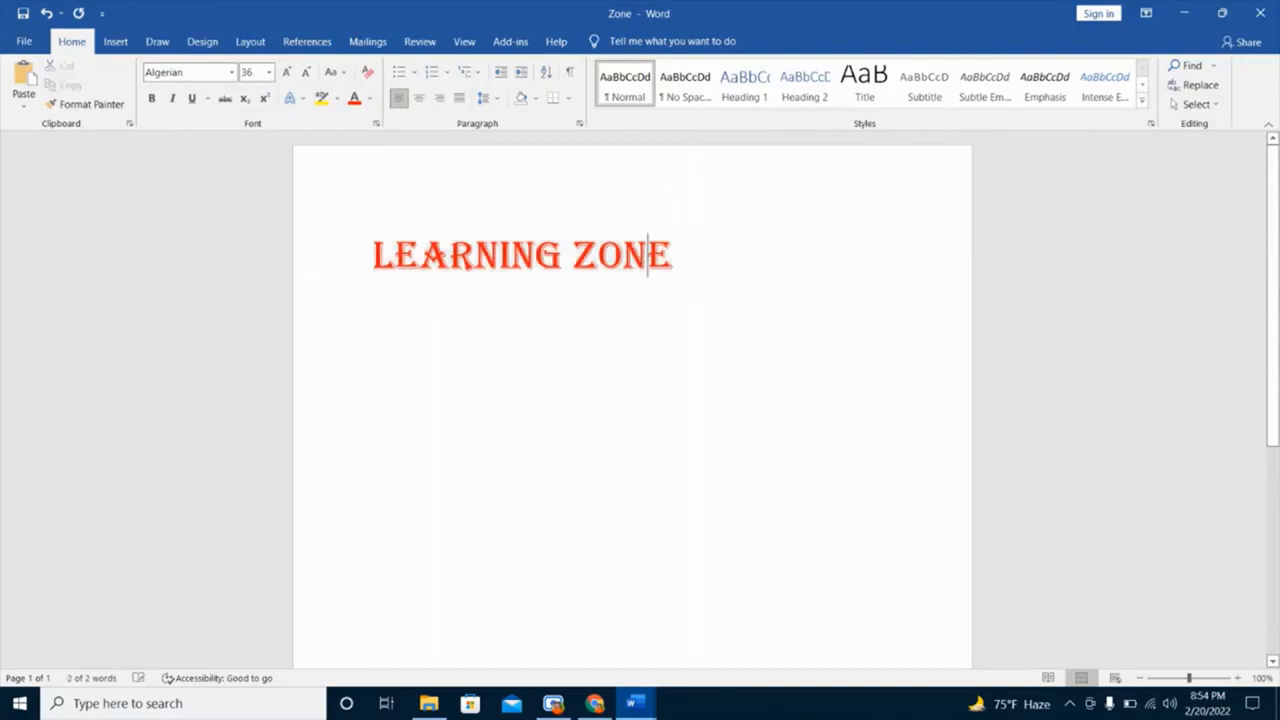
# Set the Zone document's print settings to 5 copies on A4 paper and return to the document without printing
pyautogui.click(23, 42)
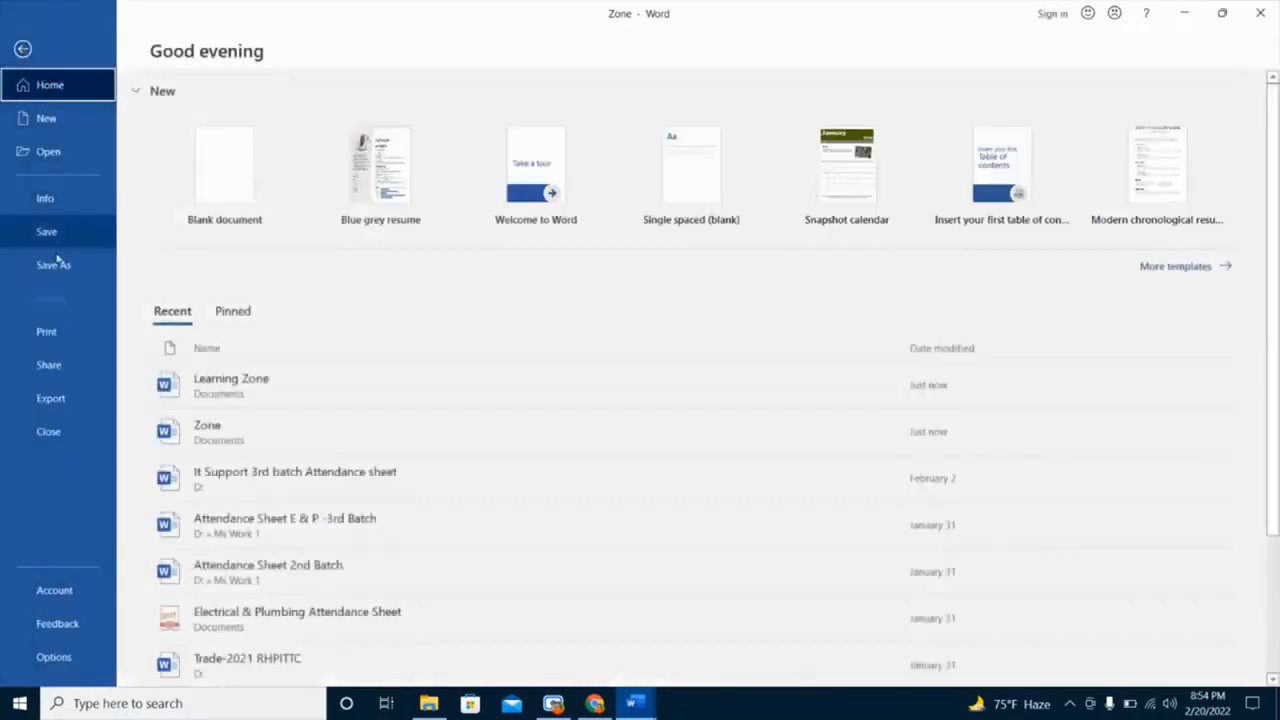
pyautogui.click(59, 336)
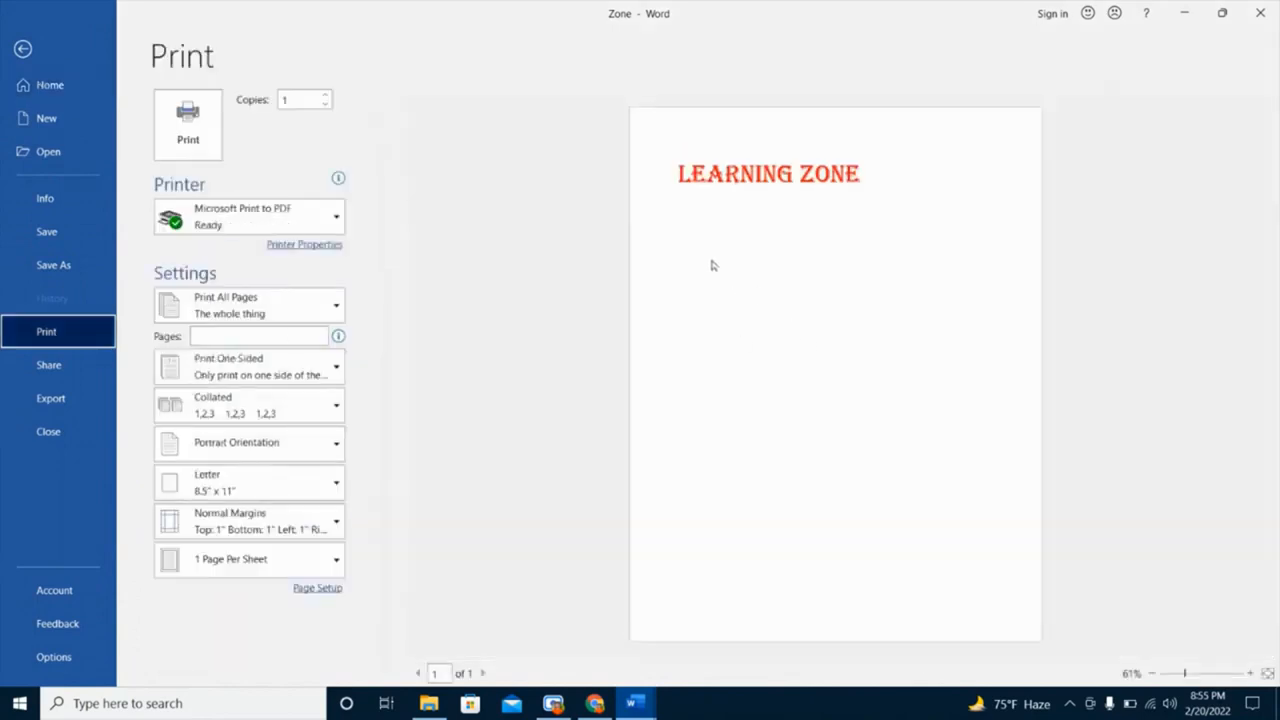
pyautogui.click(325, 96)
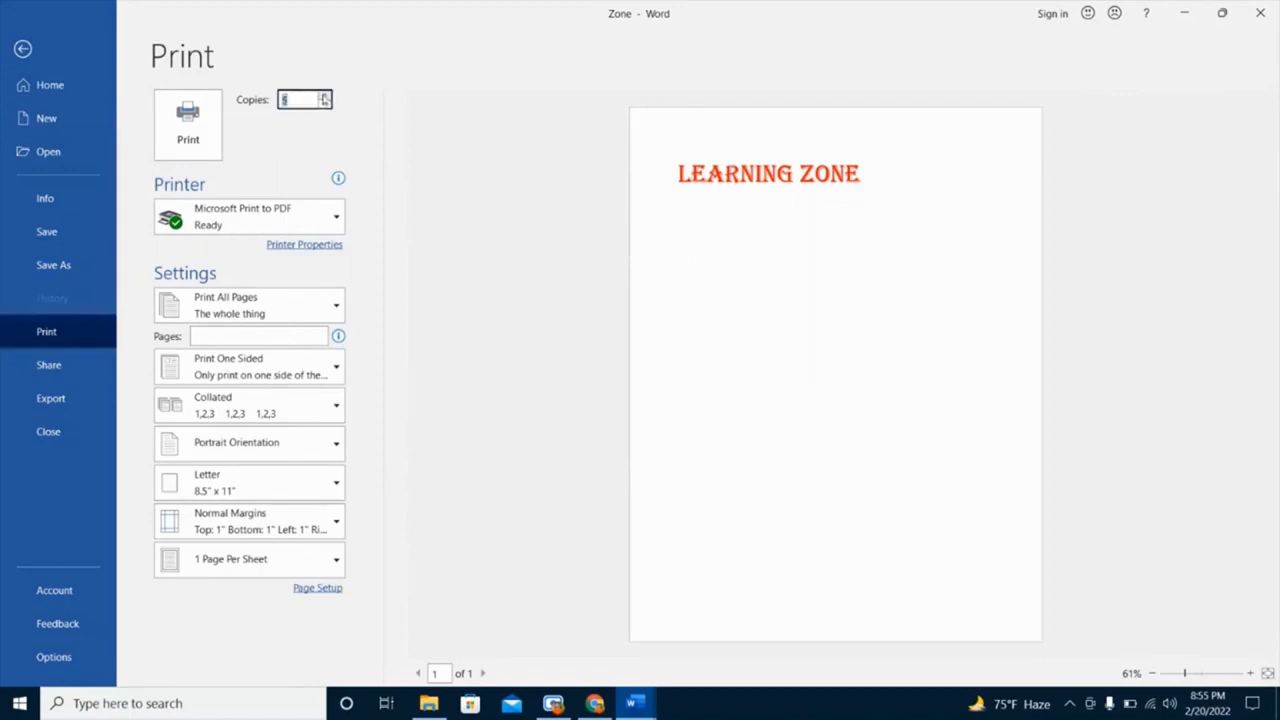
pyautogui.click(849, 274)
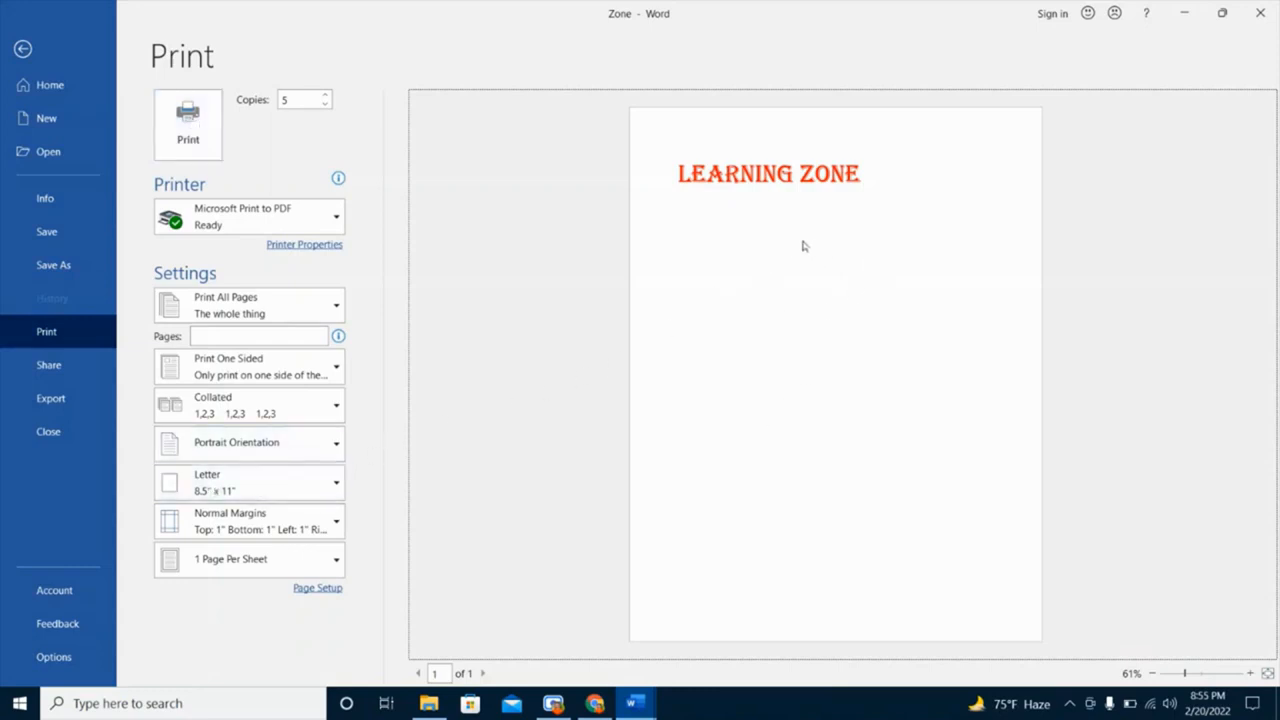
pyautogui.click(338, 485)
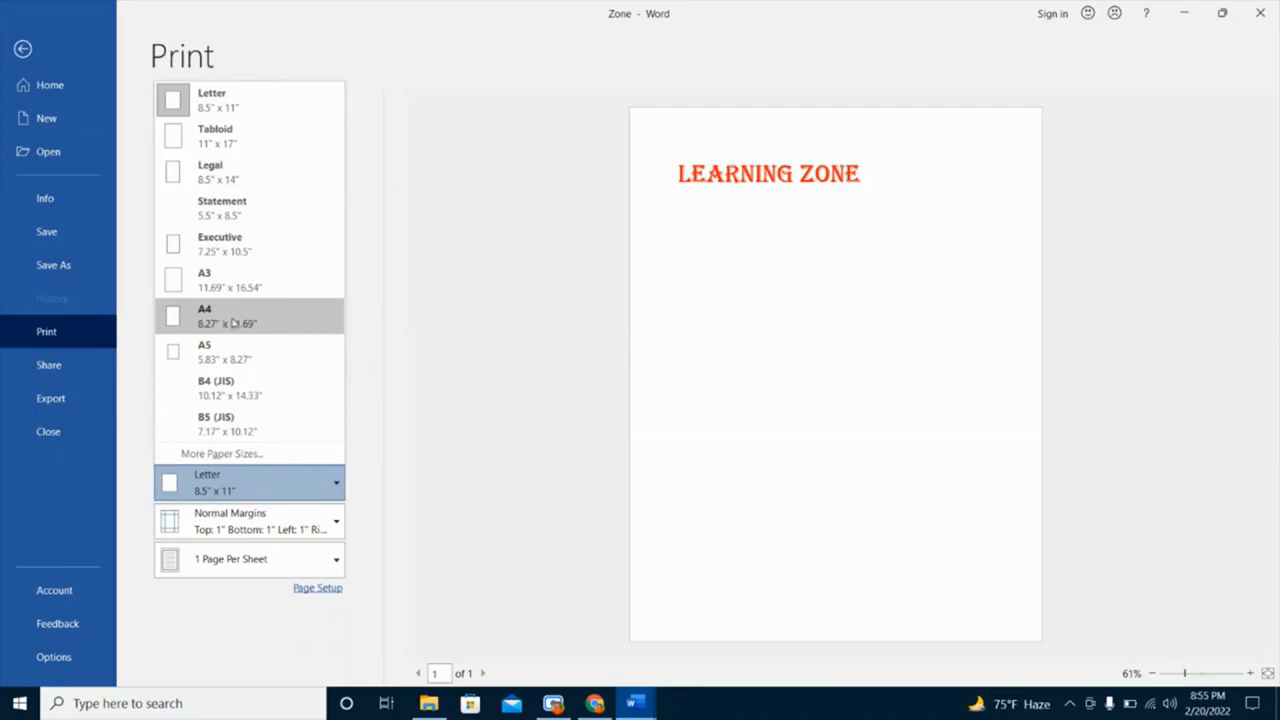
pyautogui.click(233, 323)
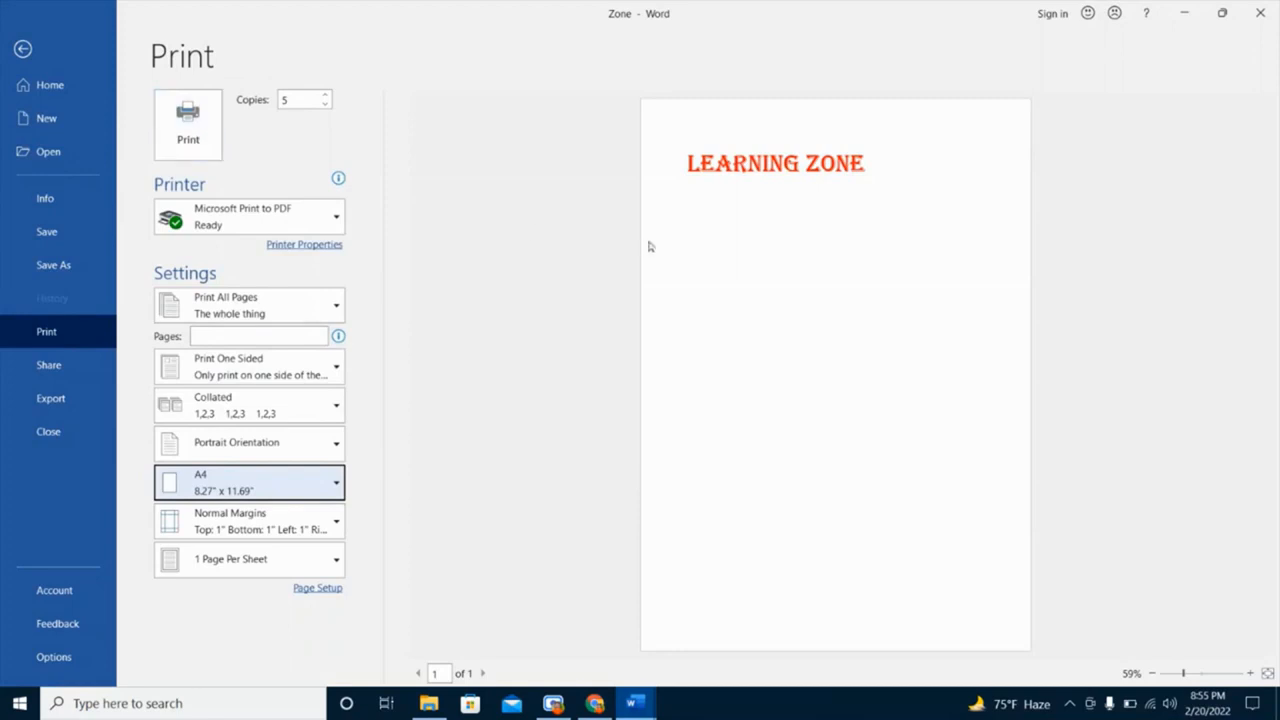
pyautogui.click(35, 60)
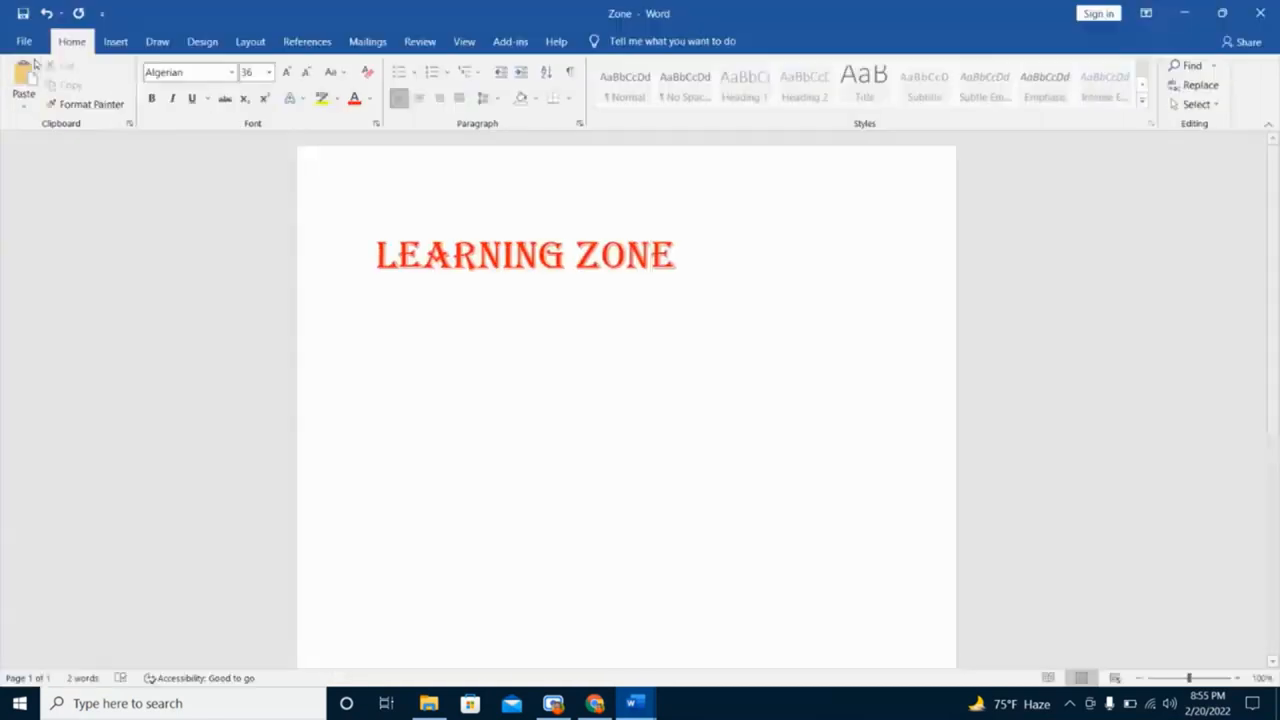
# View the sharing options and the export options for the Zone document
pyautogui.click(30, 45)
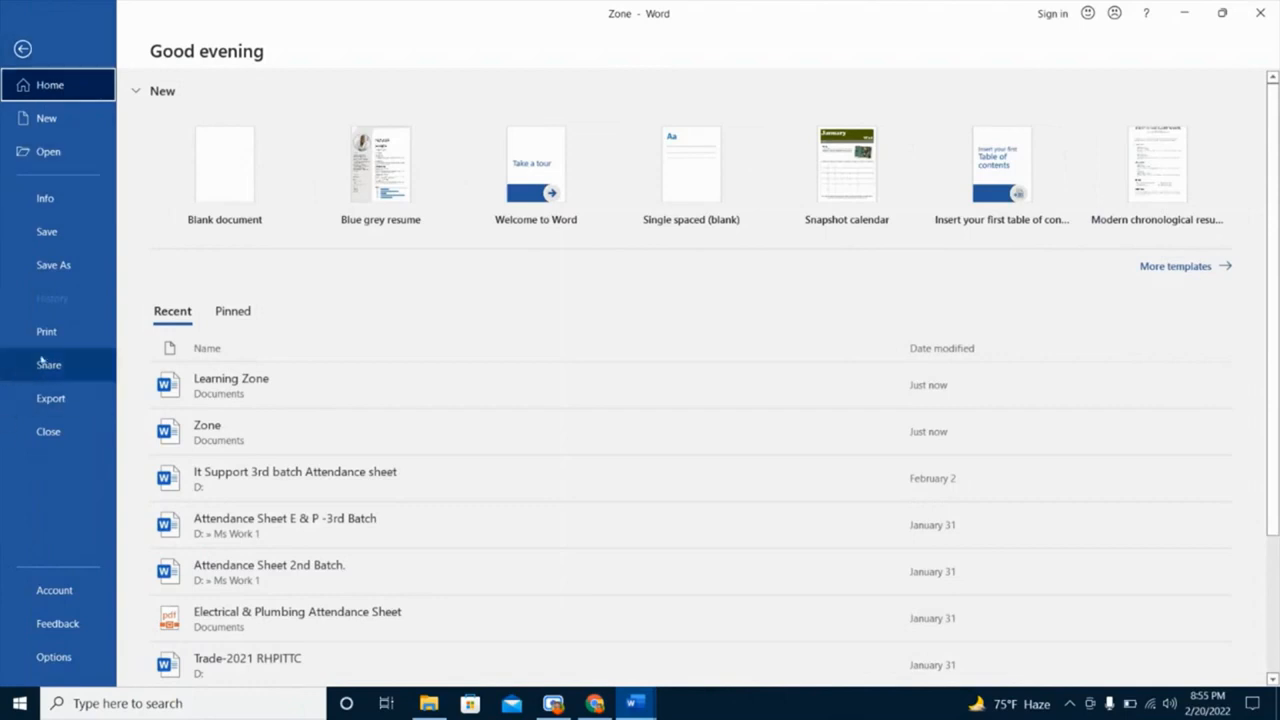
pyautogui.click(48, 368)
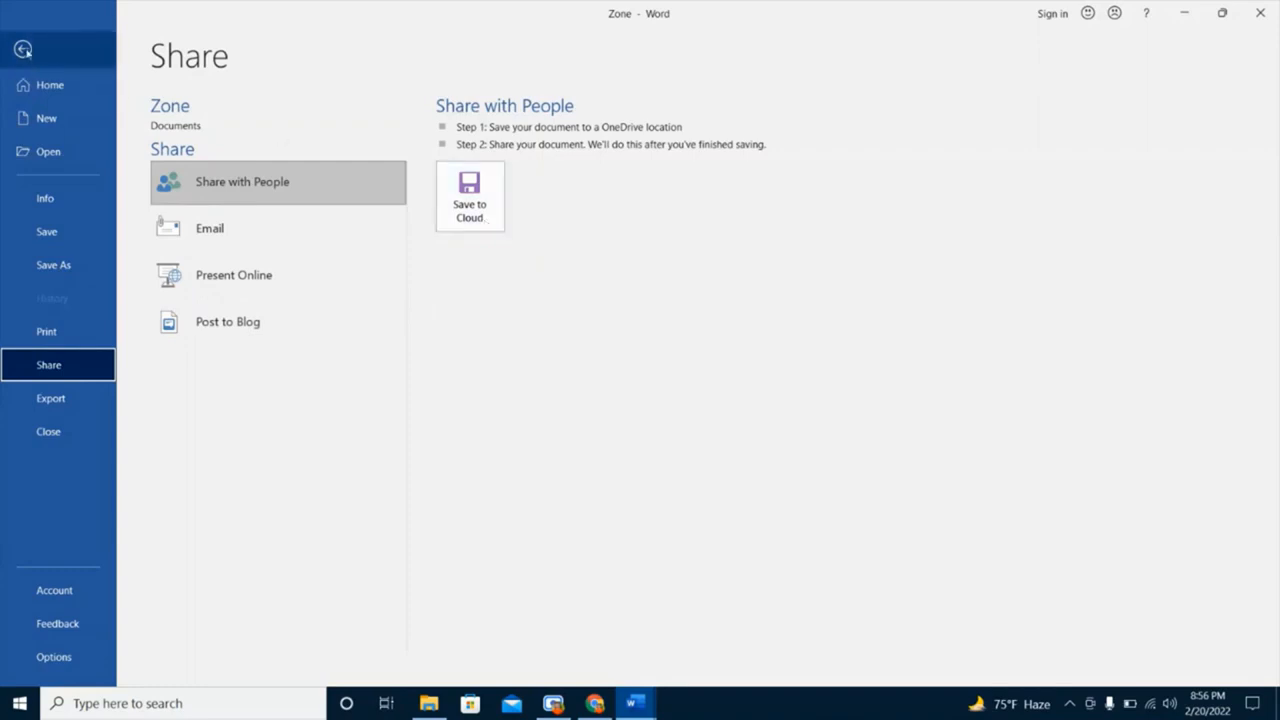
pyautogui.click(58, 398)
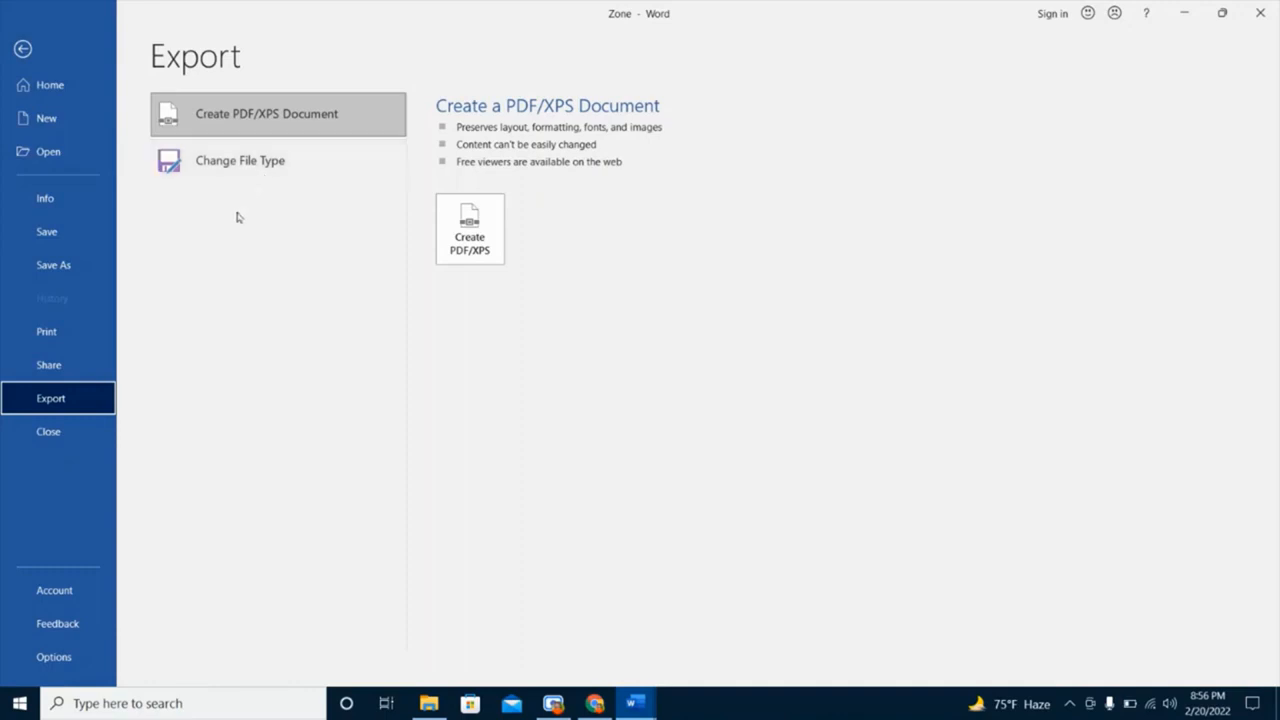
# Try closing the Zone document from the file commands and the window, cancelling the save prompt each time
pyautogui.click(49, 433)
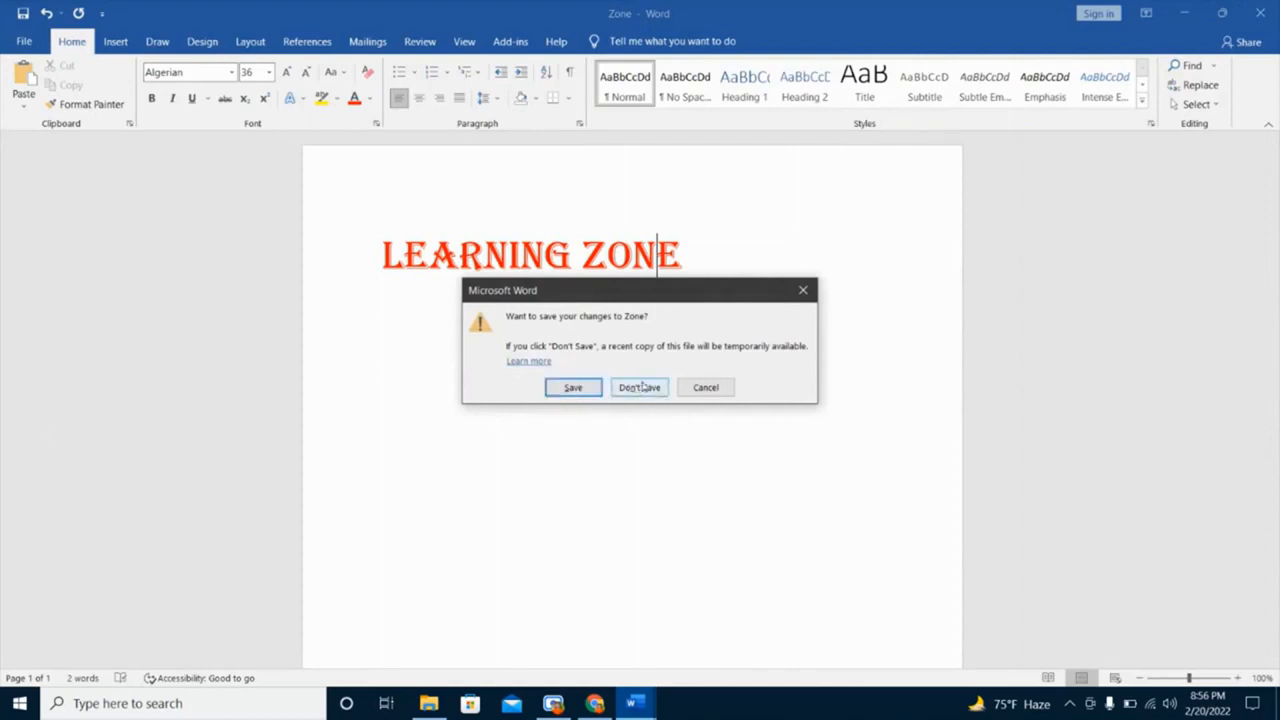
pyautogui.click(806, 290)
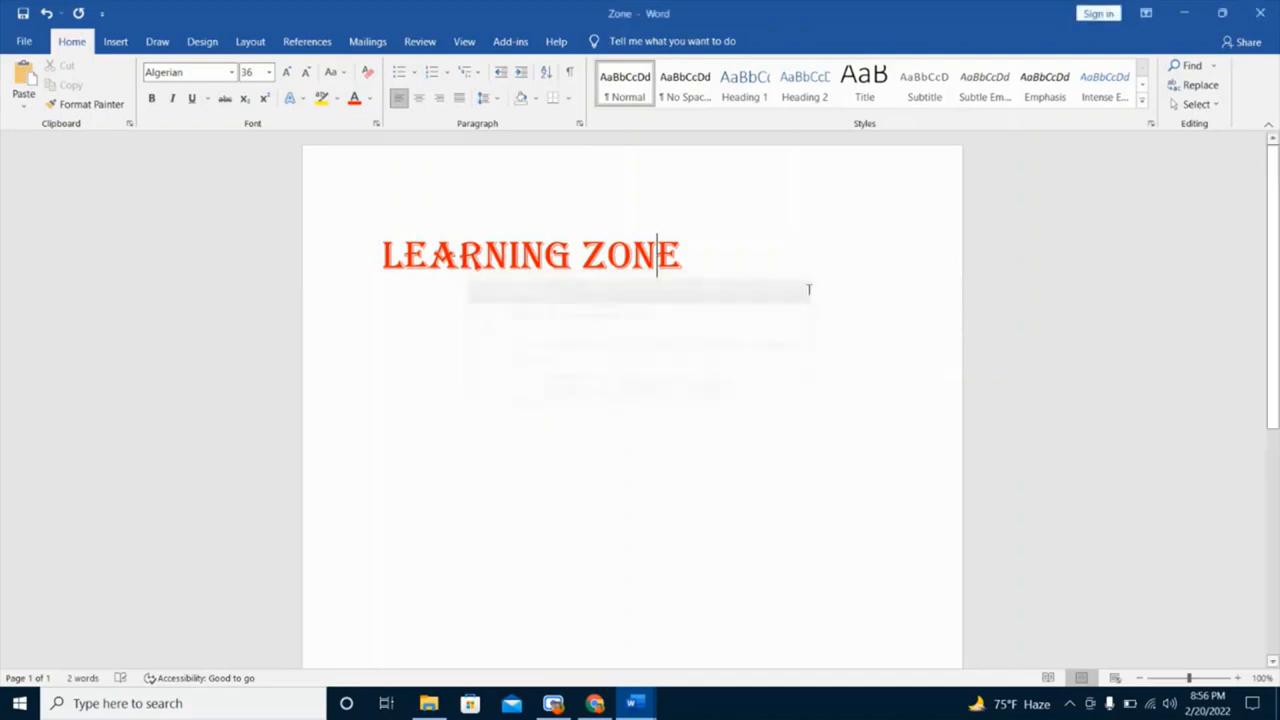
pyautogui.click(703, 254)
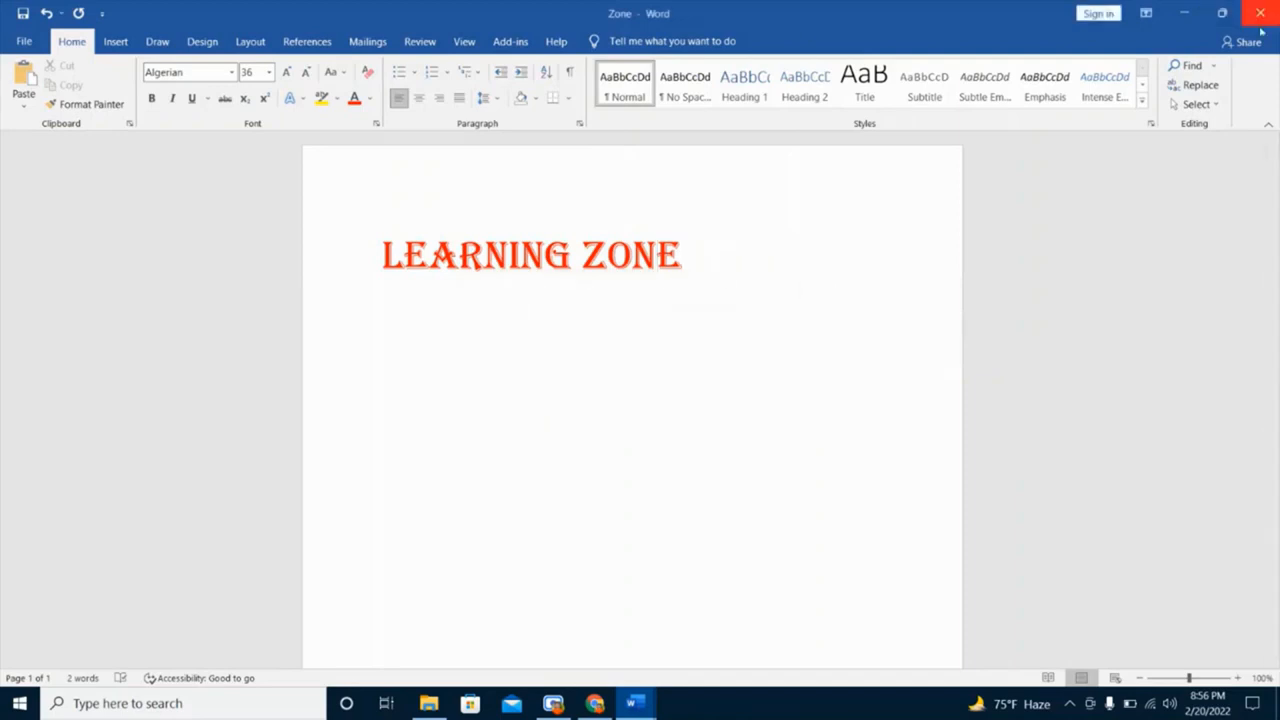
pyautogui.click(1260, 12)
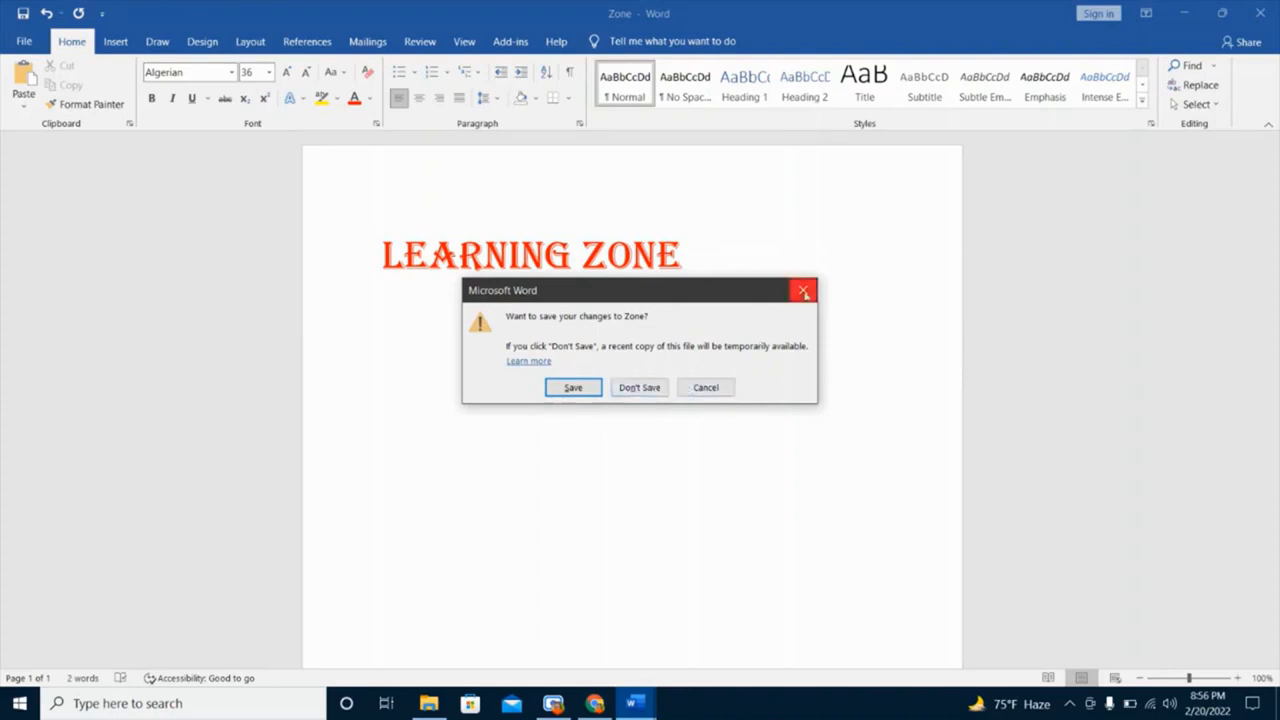
pyautogui.click(802, 290)
pyautogui.click(1274, 14)
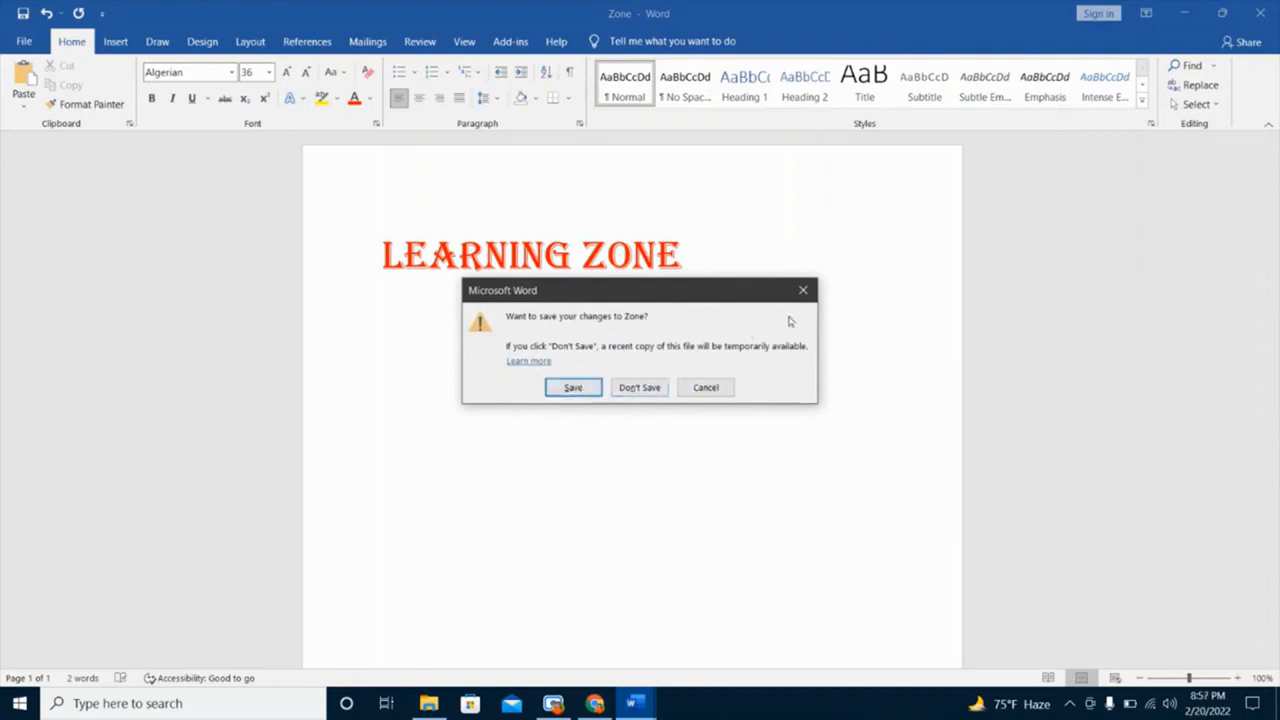
pyautogui.click(805, 290)
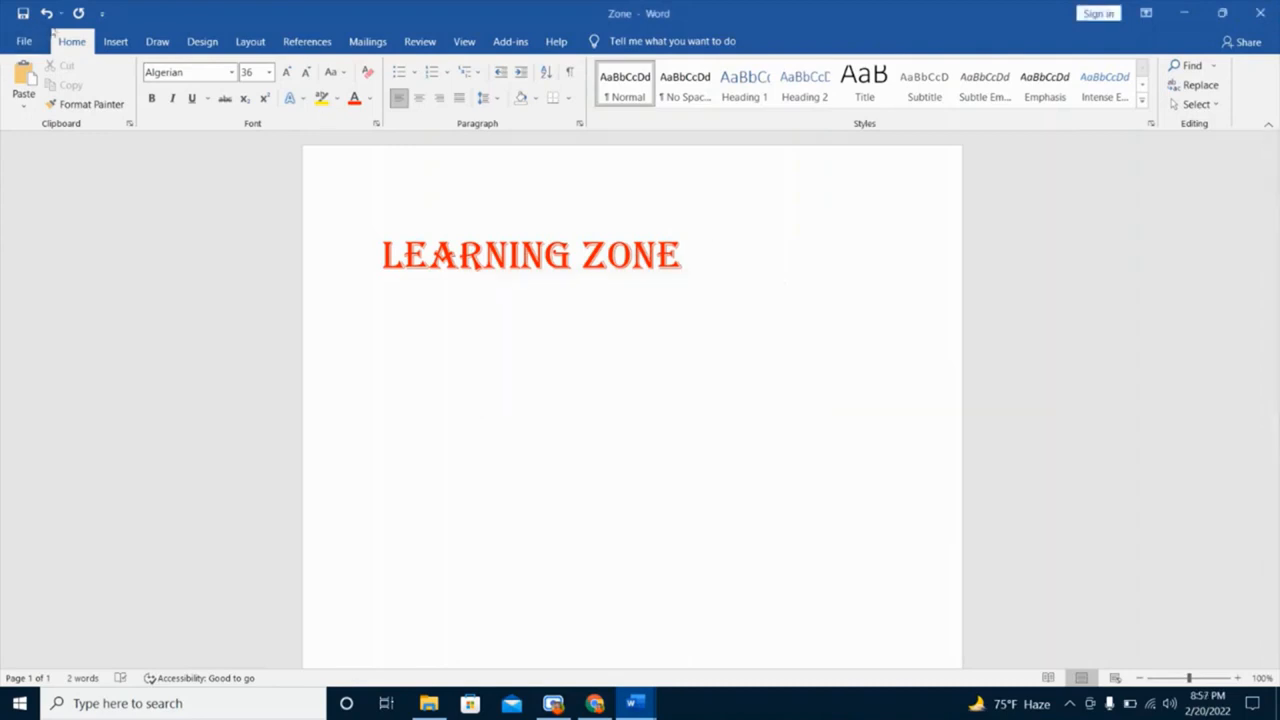
# Return from the file commands to the Zone document and save it
pyautogui.click(24, 41)
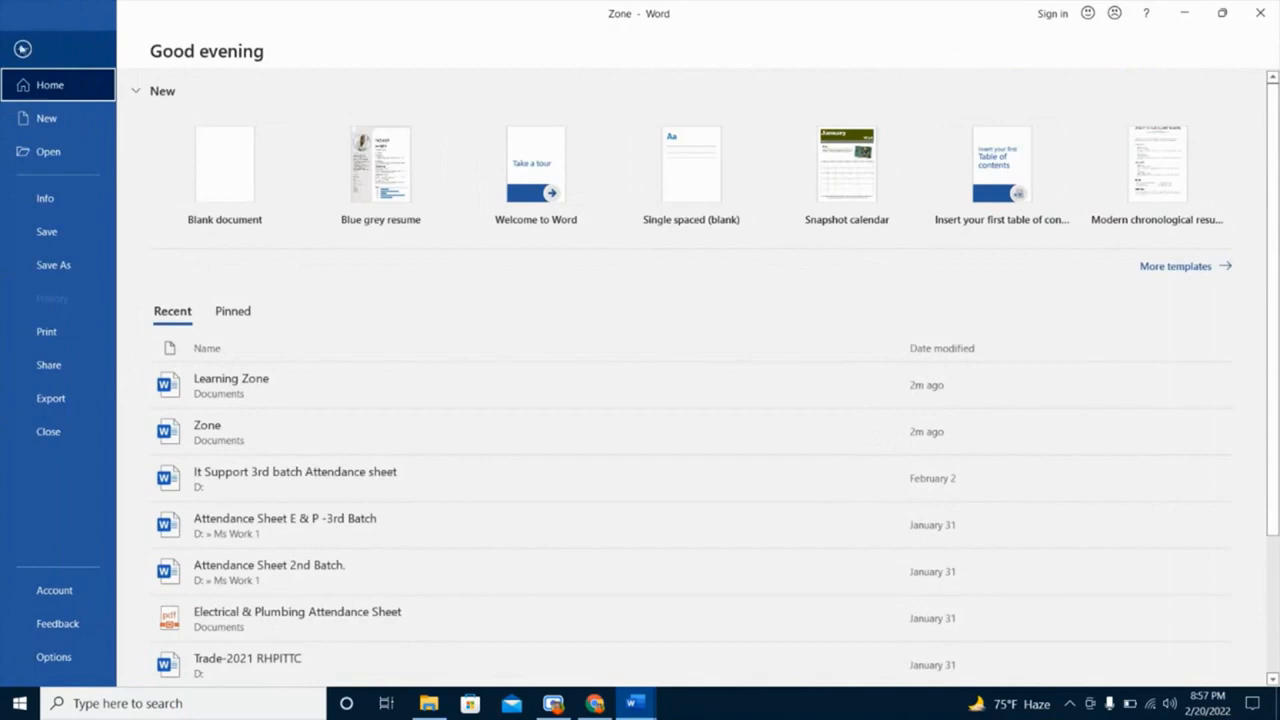
pyautogui.click(22, 48)
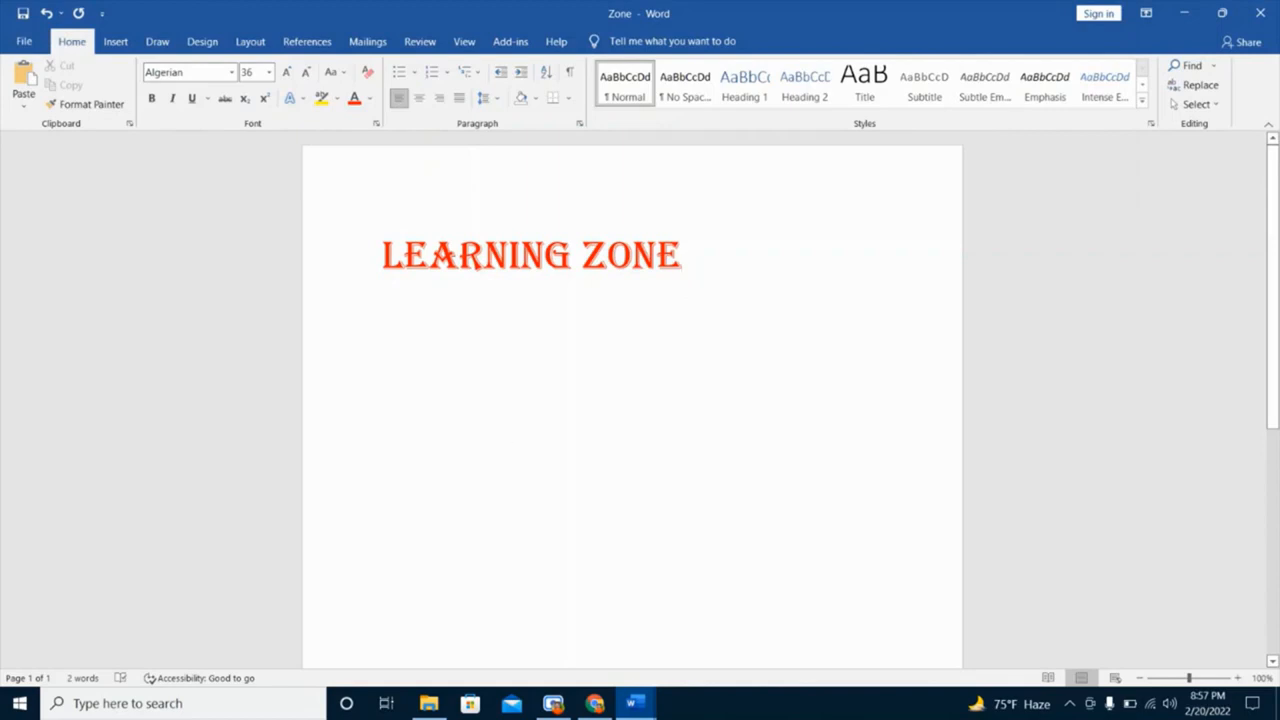
pyautogui.click(608, 376)
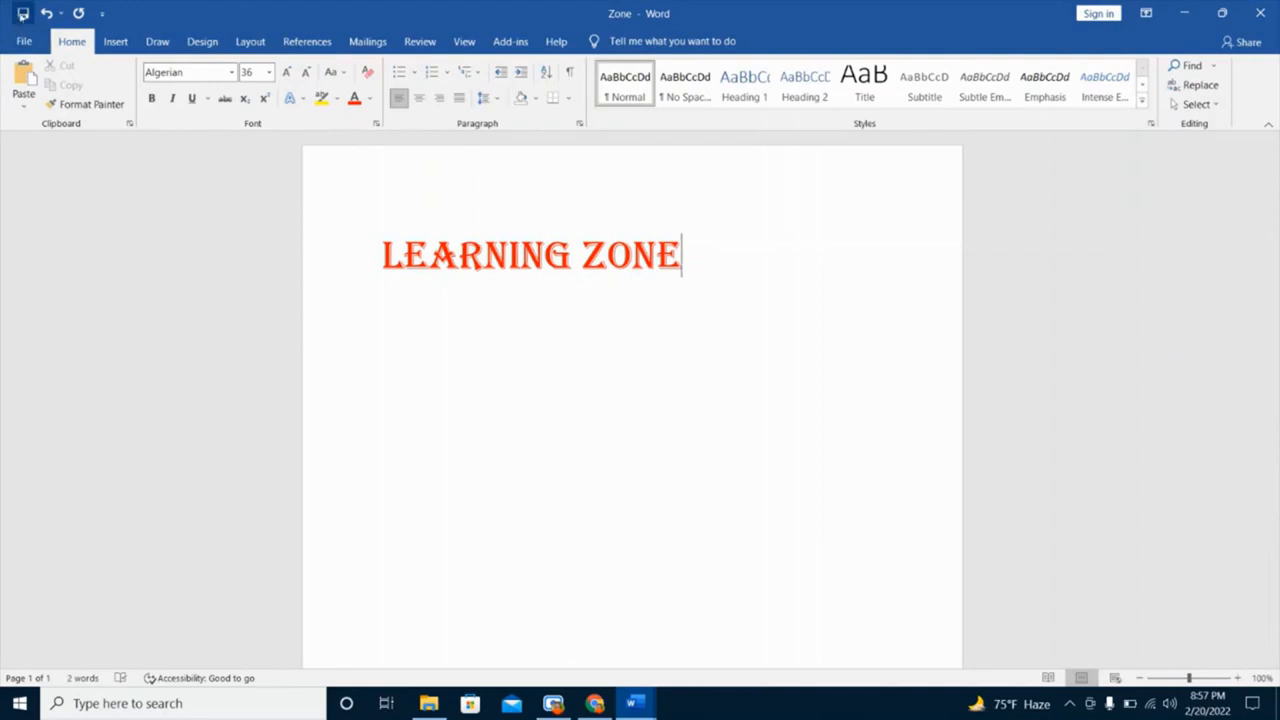
pyautogui.click(22, 14)
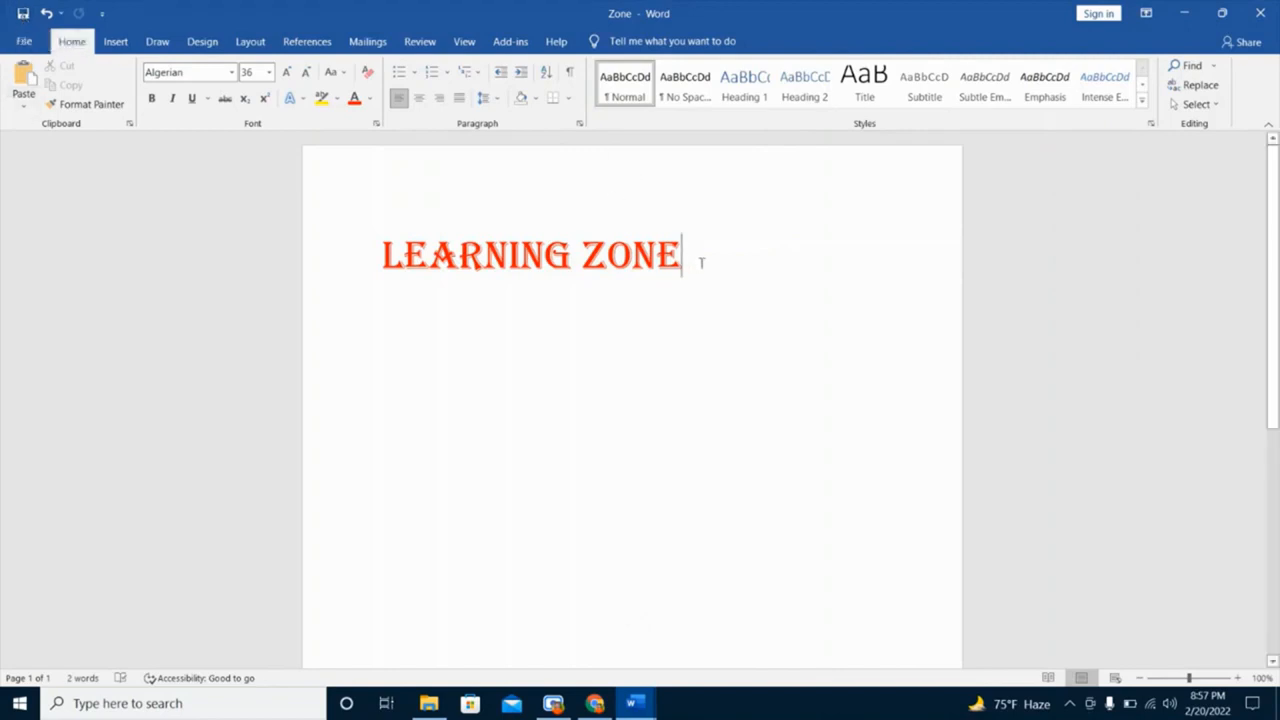
# Add the word "YOUTUBE" on a new line below the "LEARNING ZONE" text
pyautogui.press('Return')
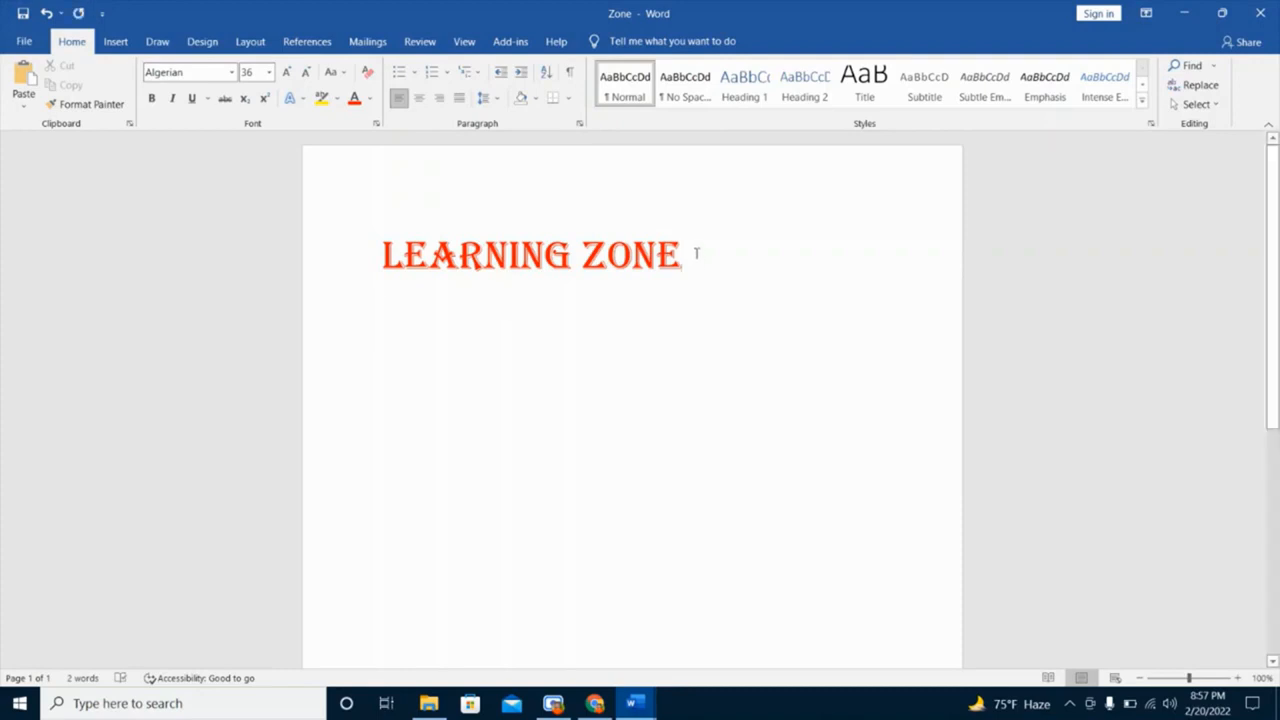
pyautogui.write('Y')
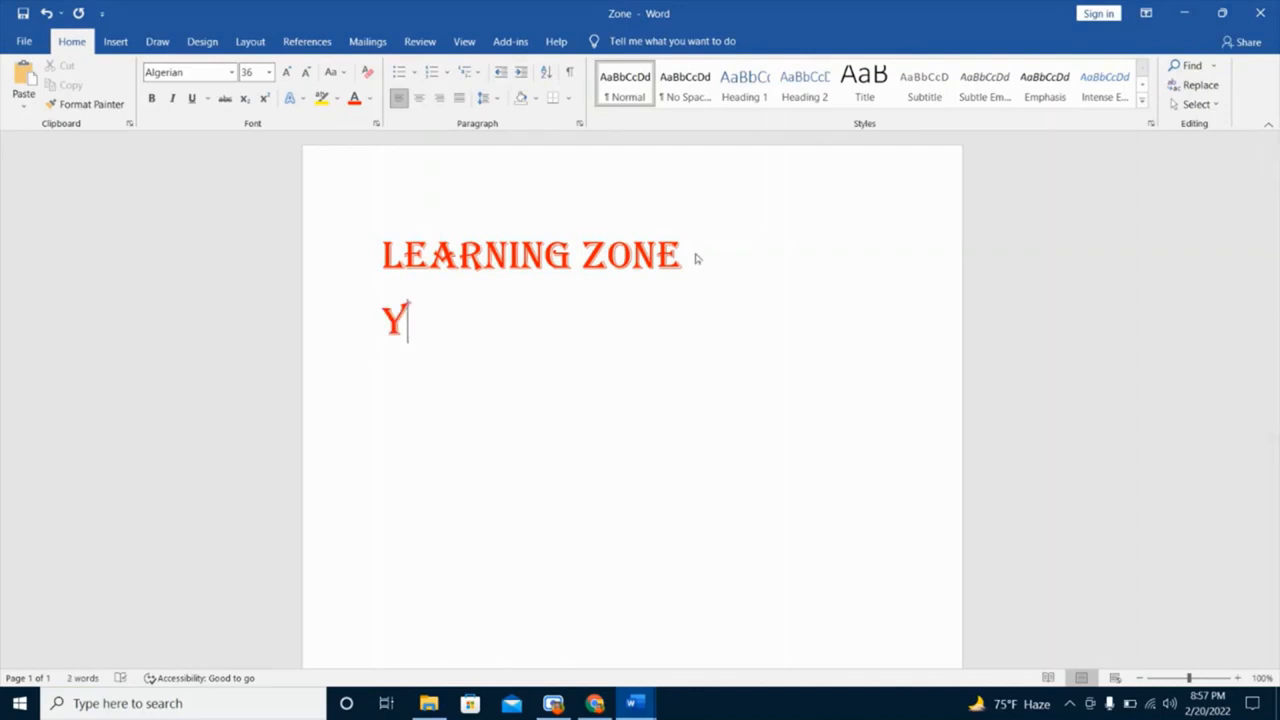
pyautogui.write('OUTUB')
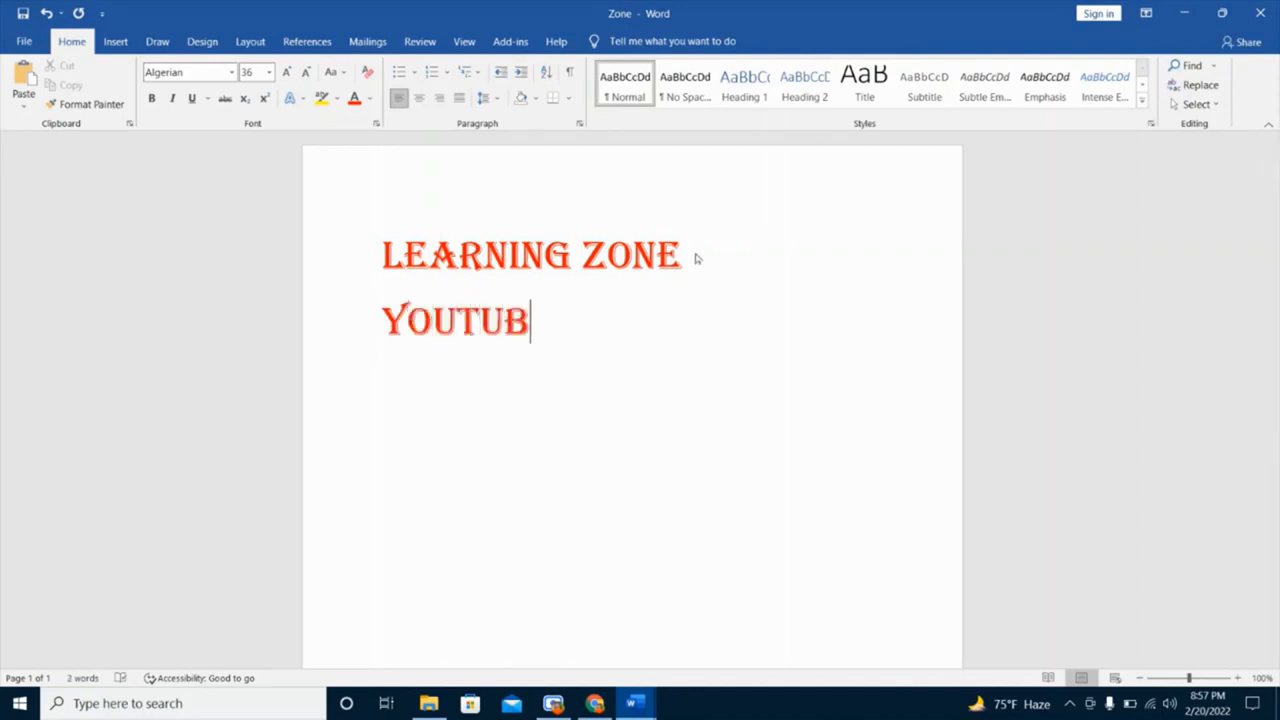
pyautogui.write('E')
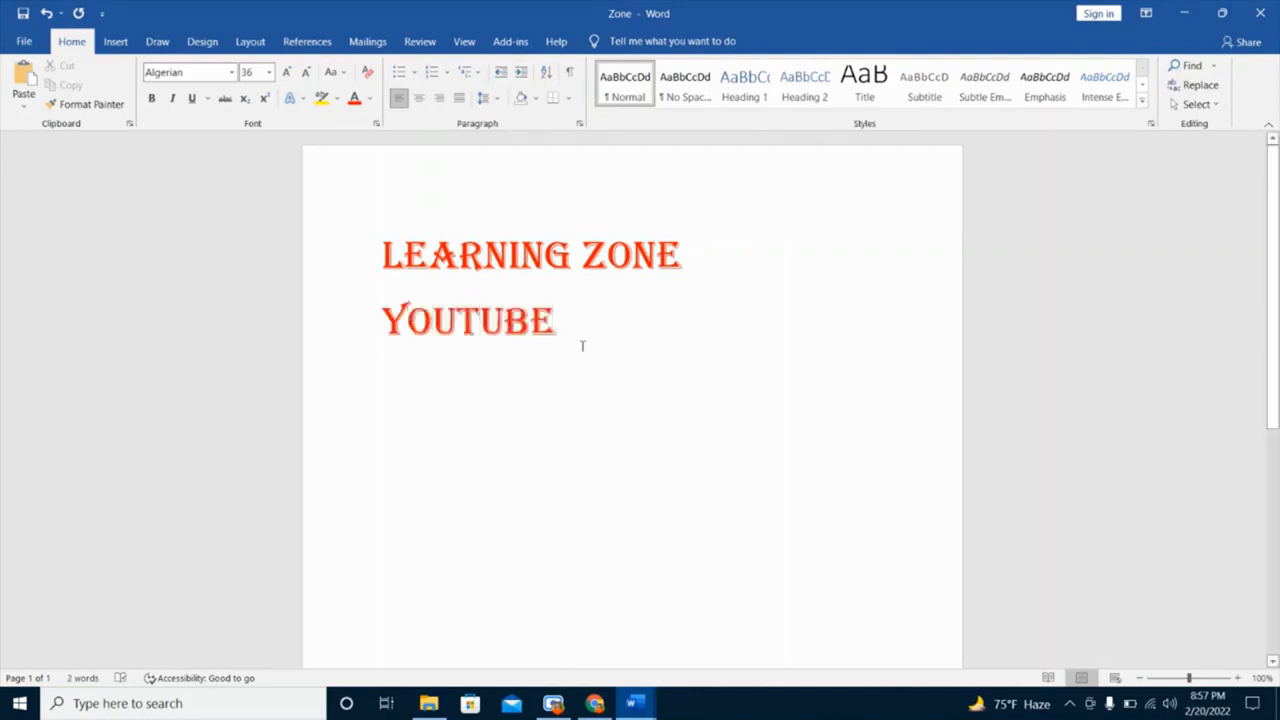
# Delete the letters "BE" from the end of "YOUTUBE" and undo that deletion
pyautogui.moveTo(549, 321); pyautogui.dragTo(505, 320)
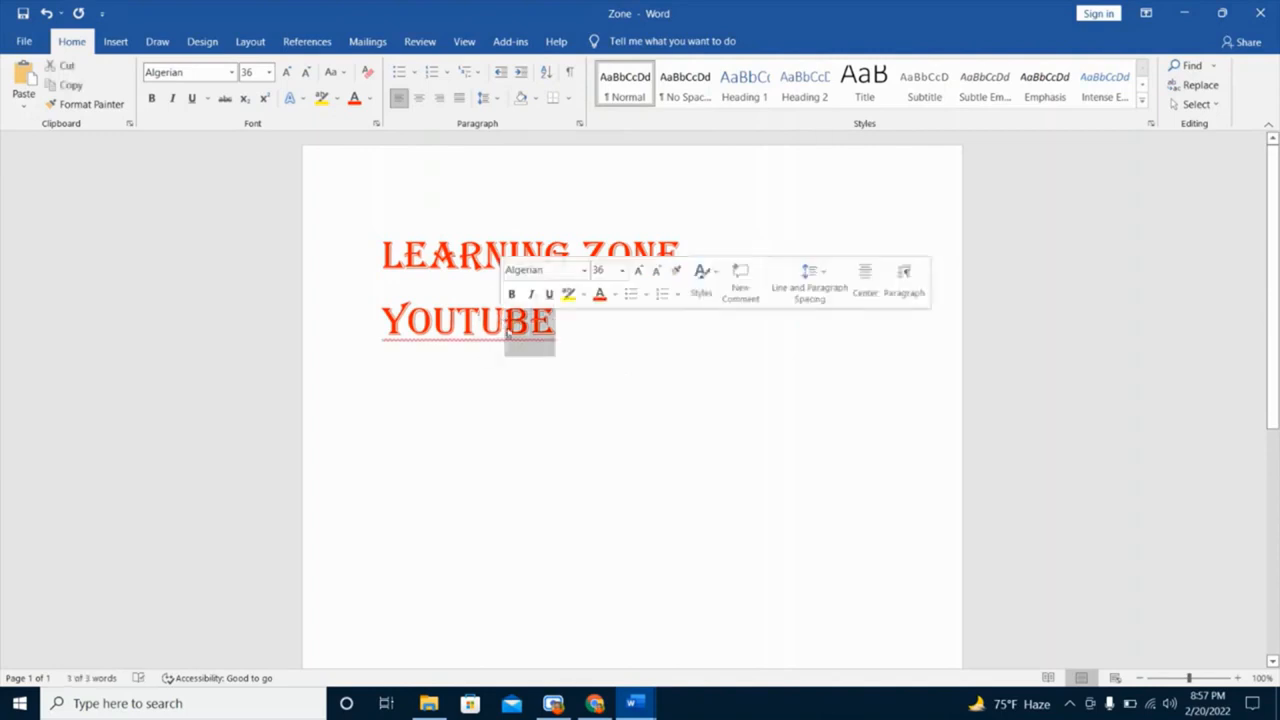
pyautogui.press('BackSpace')
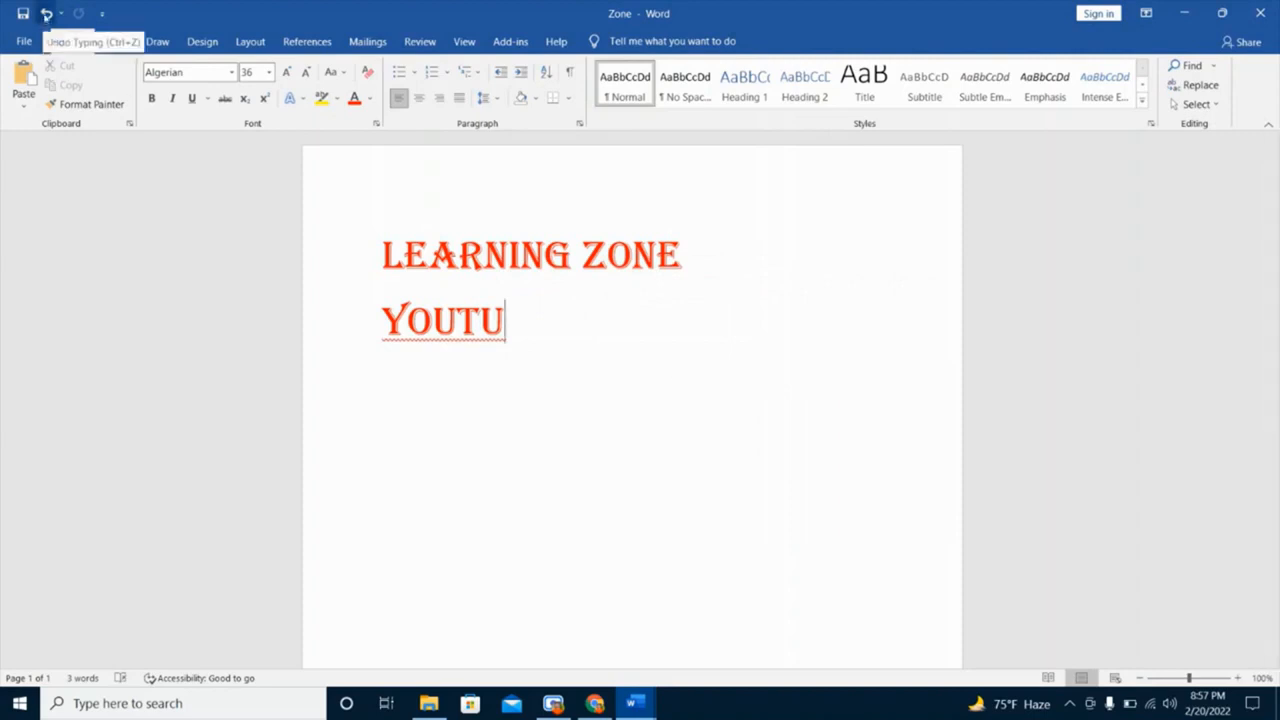
pyautogui.click(46, 14)
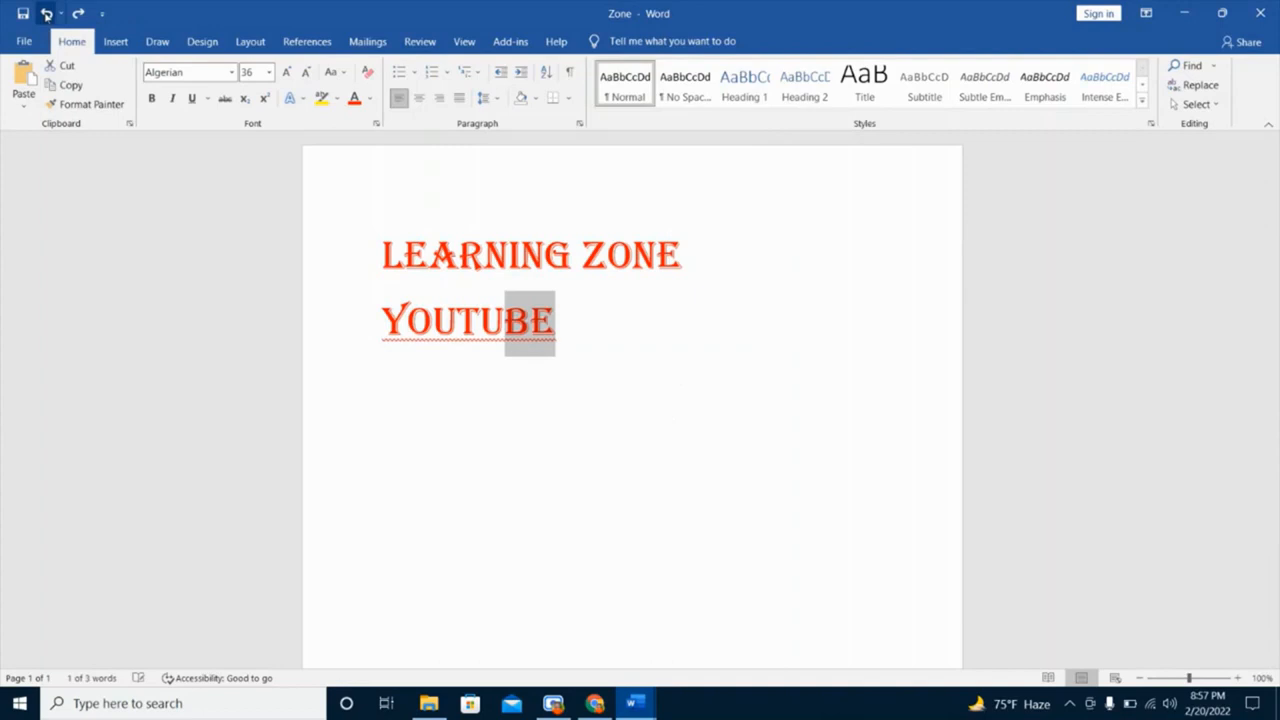
pyautogui.click(571, 328)
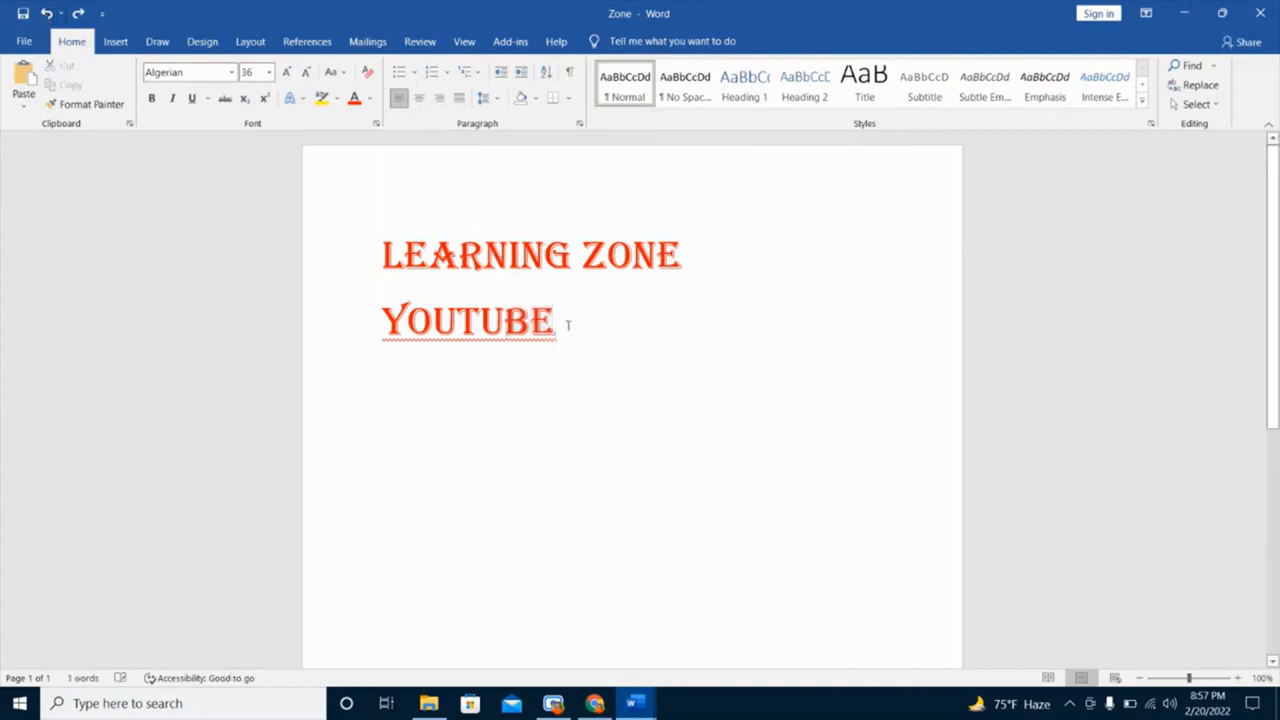
# Delete the word "YOUTUBE" letter by letter and undo the deletions until the whole word is restored
pyautogui.press('BackSpace')
pyautogui.press('BackSpace')
pyautogui.press('BackSpace')
pyautogui.press('BackSpace')
pyautogui.press('BackSpace')
pyautogui.press('BackSpace')
pyautogui.press('BackSpace')
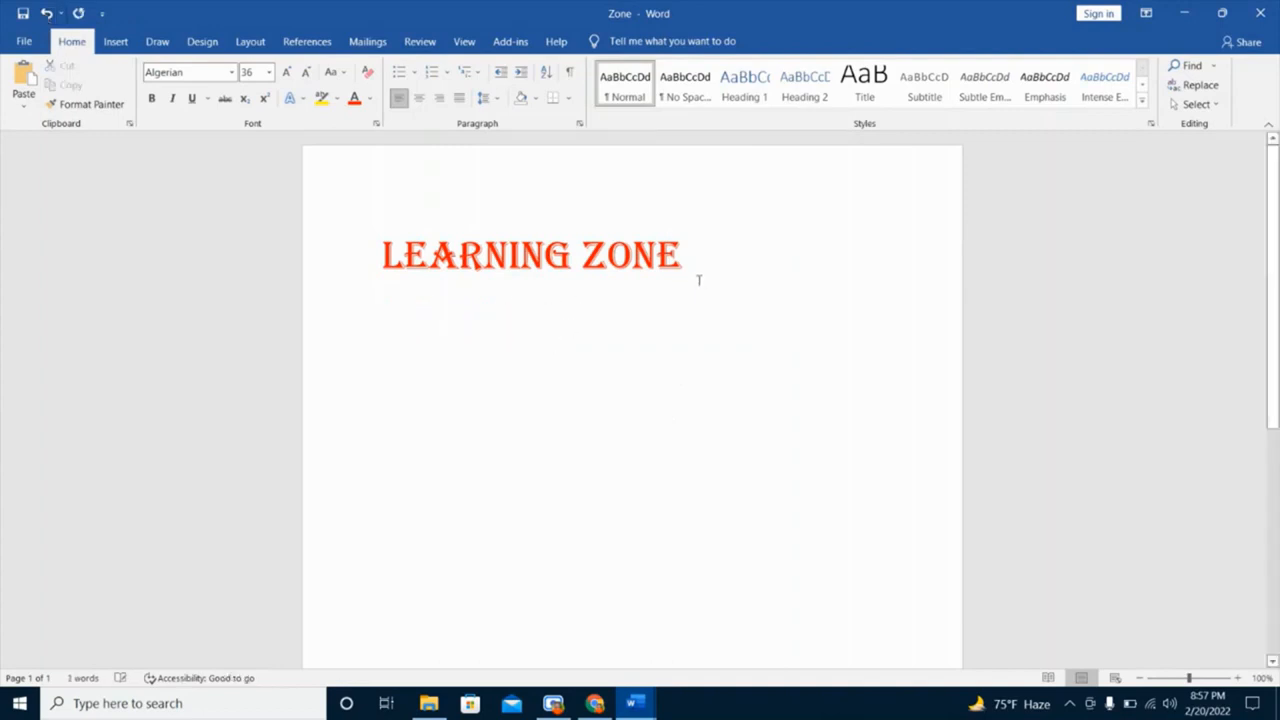
pyautogui.press('Return')
pyautogui.write('Y')
pyautogui.press('BackSpace')
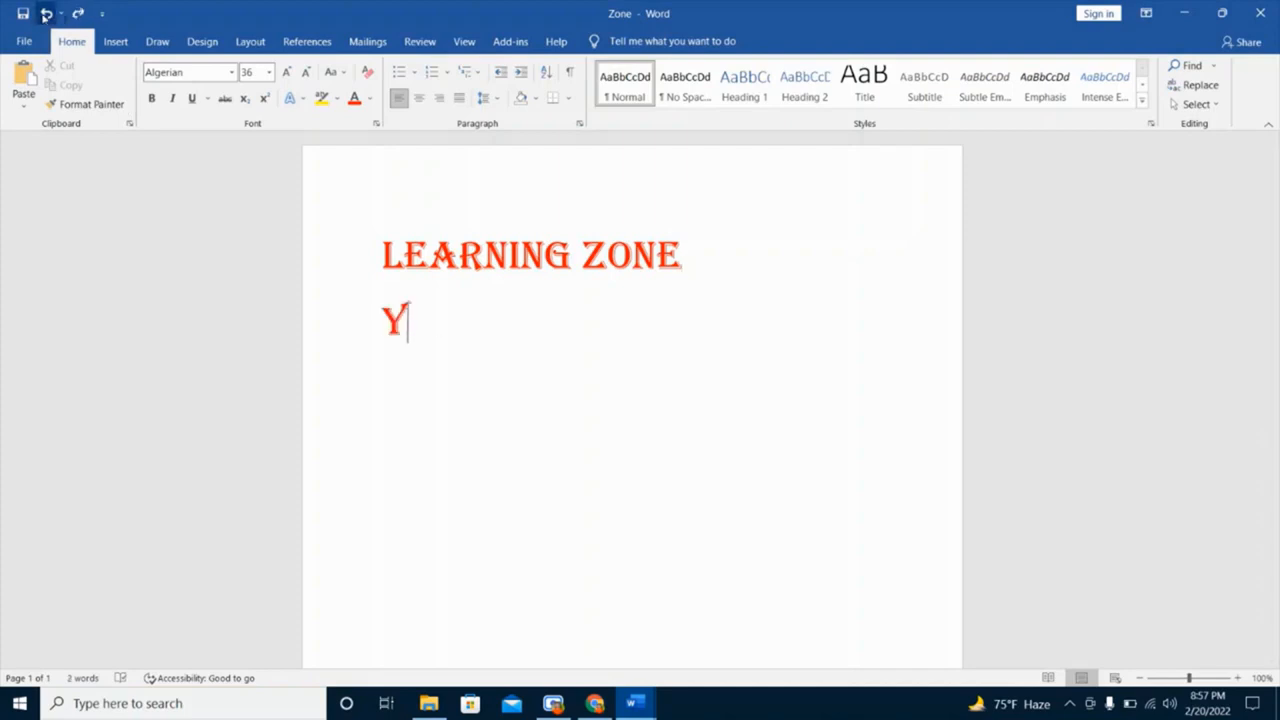
pyautogui.write('OUTUB')
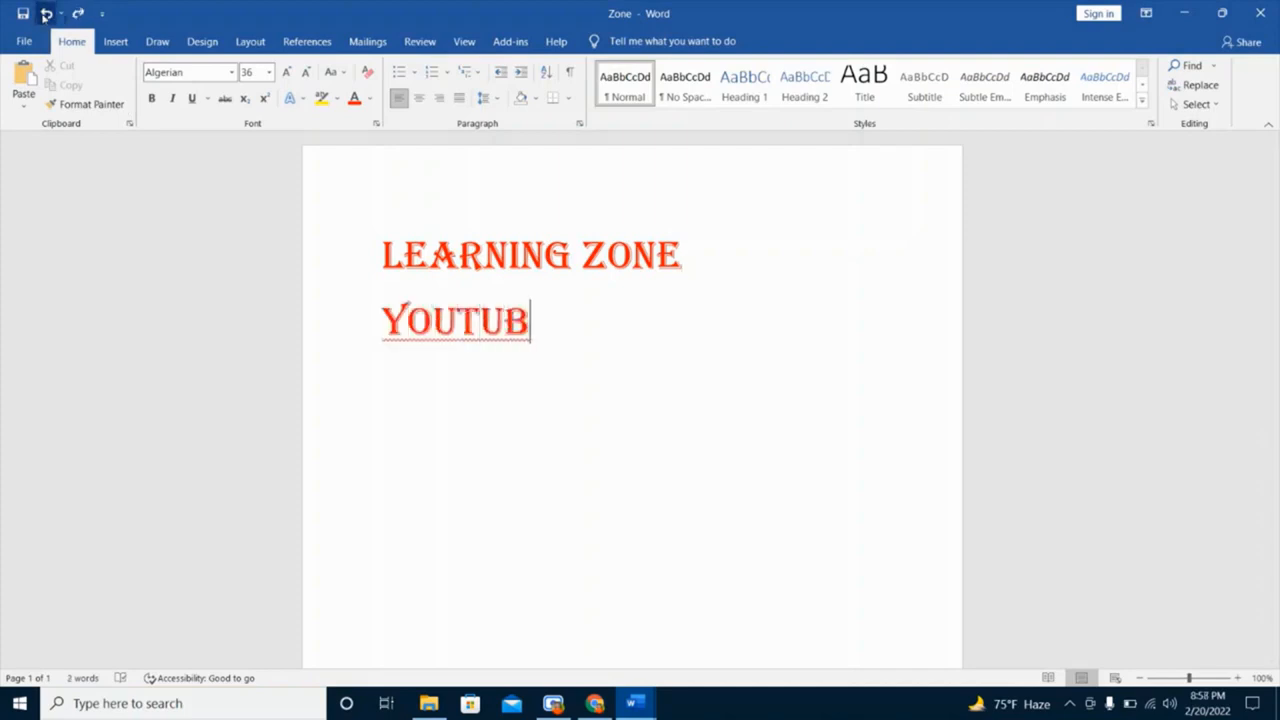
pyautogui.write('E')
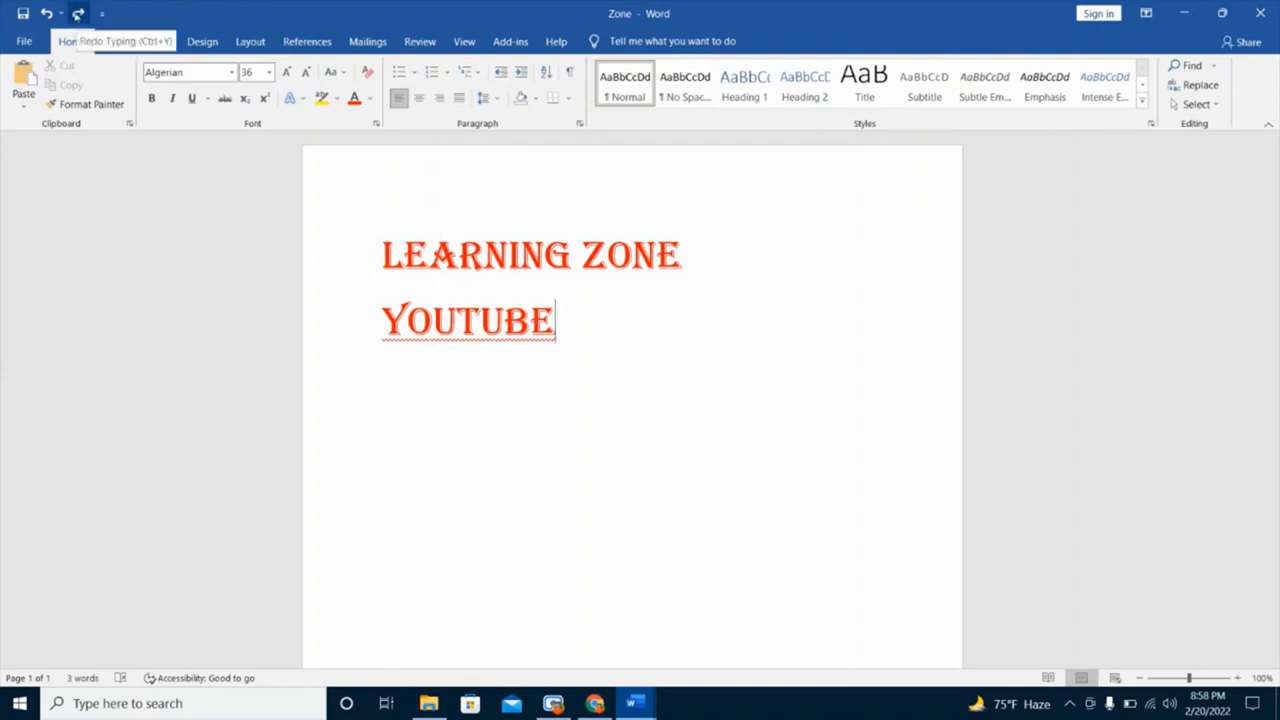
# Redo the letter deletions in "YOUTUBE" until only the letter "Y" is left on the second line
pyautogui.press('BackSpace')
pyautogui.press('BackSpace')
pyautogui.press('BackSpace')
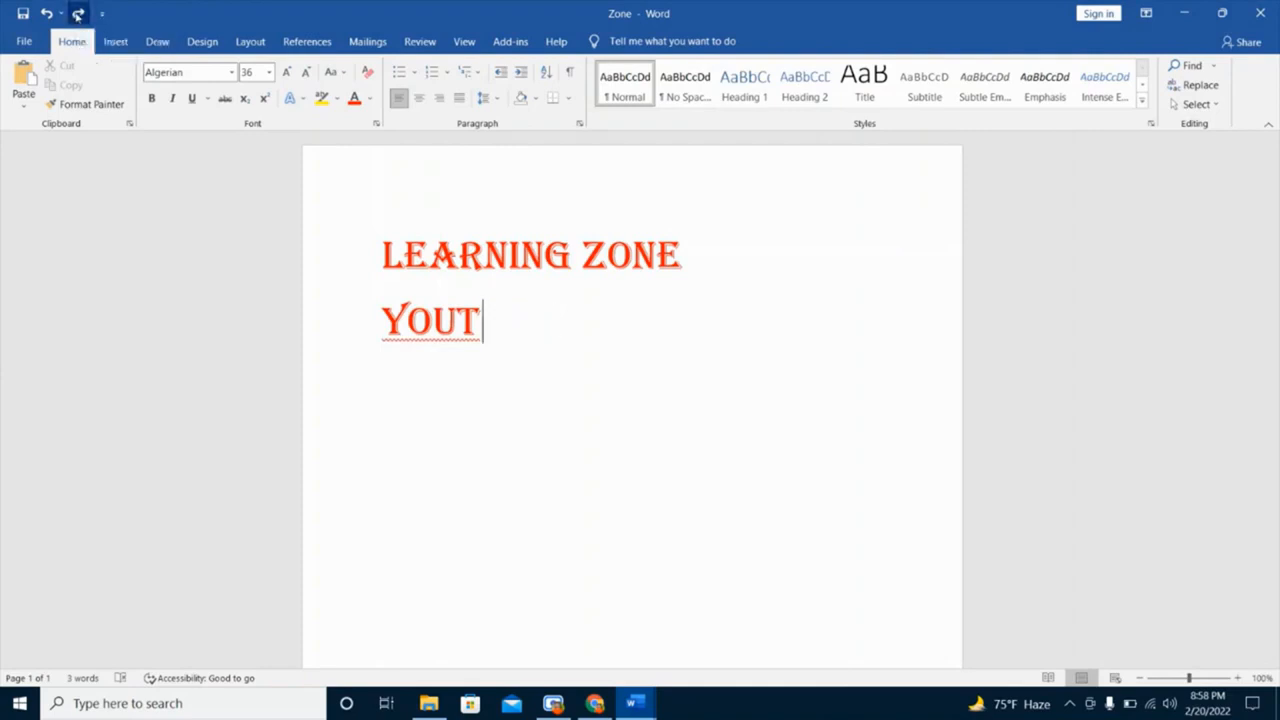
pyautogui.press('BackSpace')
pyautogui.press('BackSpace')
pyautogui.press('BackSpace')
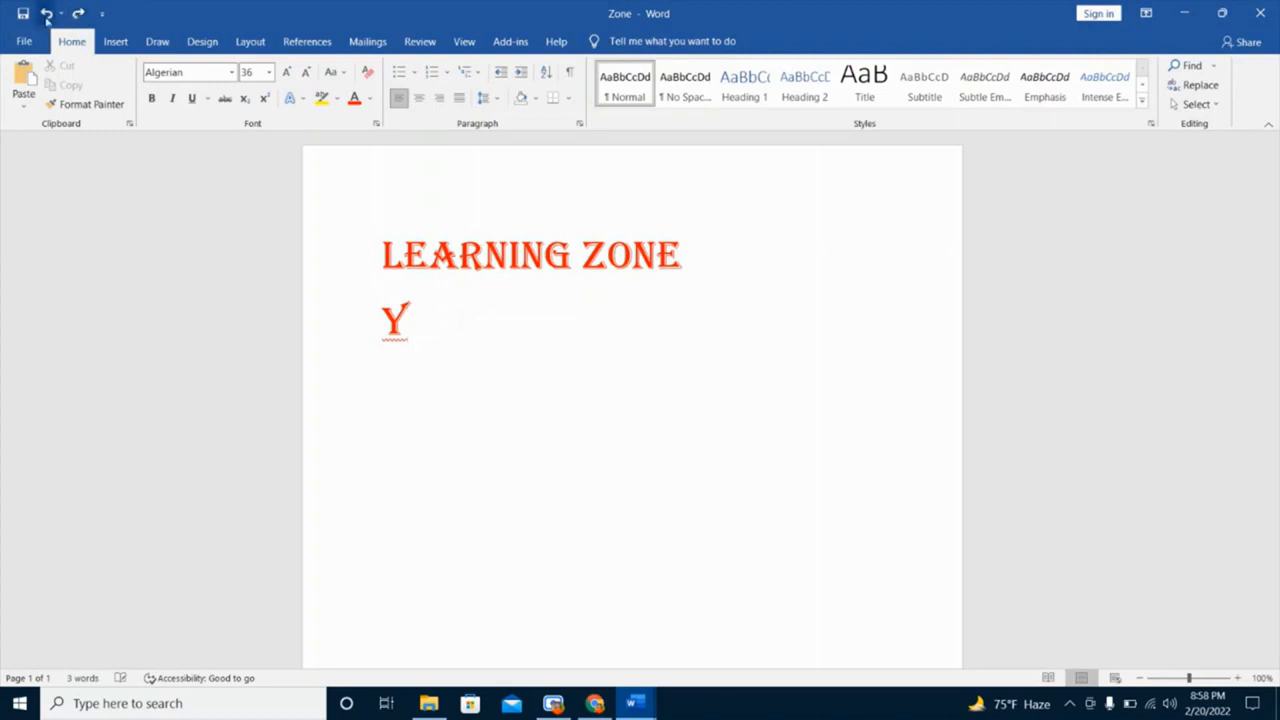
# Step back and forth through the letter deletions with undo and redo, ending with "YOUTUBE" fully restored
pyautogui.click(46, 14)
pyautogui.click(46, 14)
pyautogui.click(46, 14)
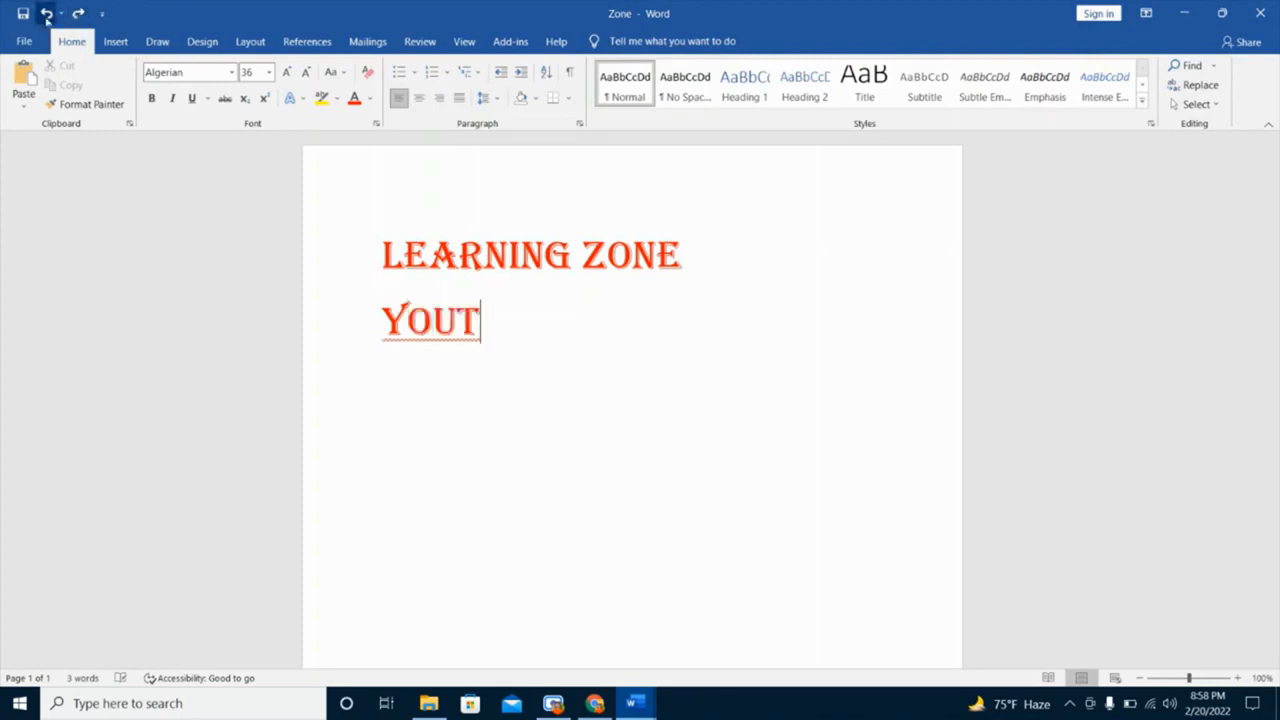
pyautogui.click(46, 14)
pyautogui.click(80, 15)
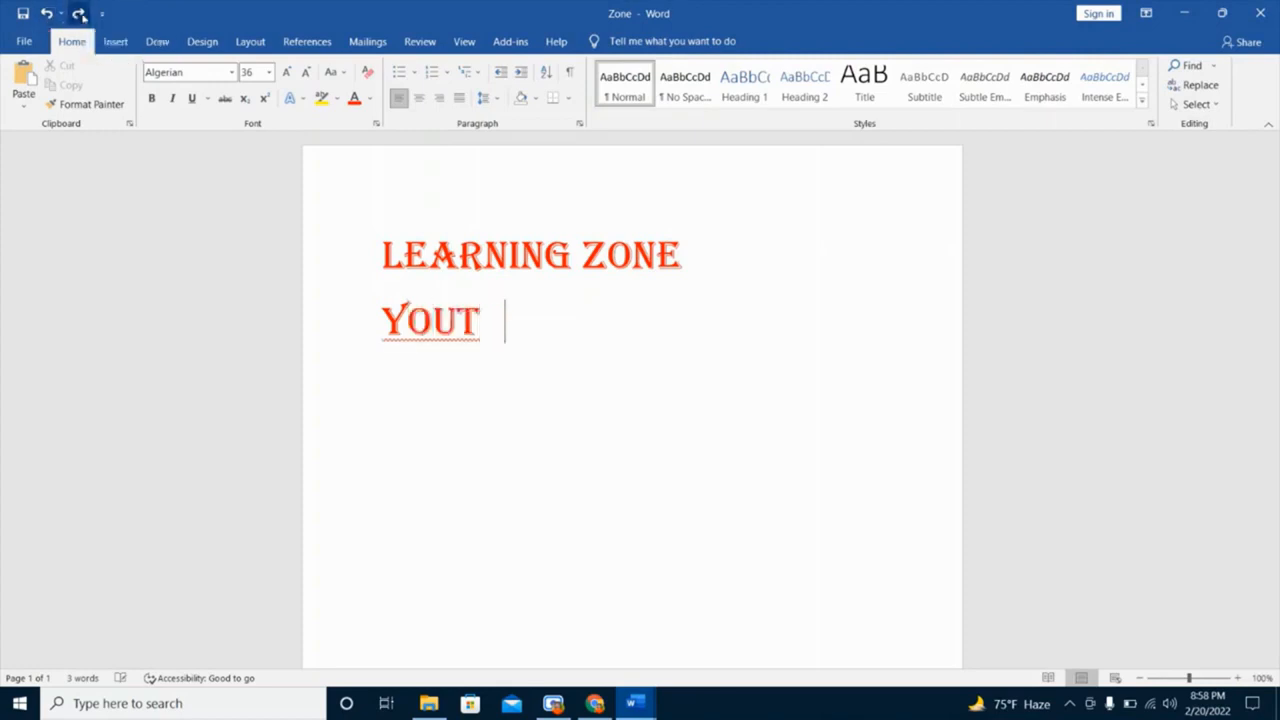
pyautogui.click(47, 14)
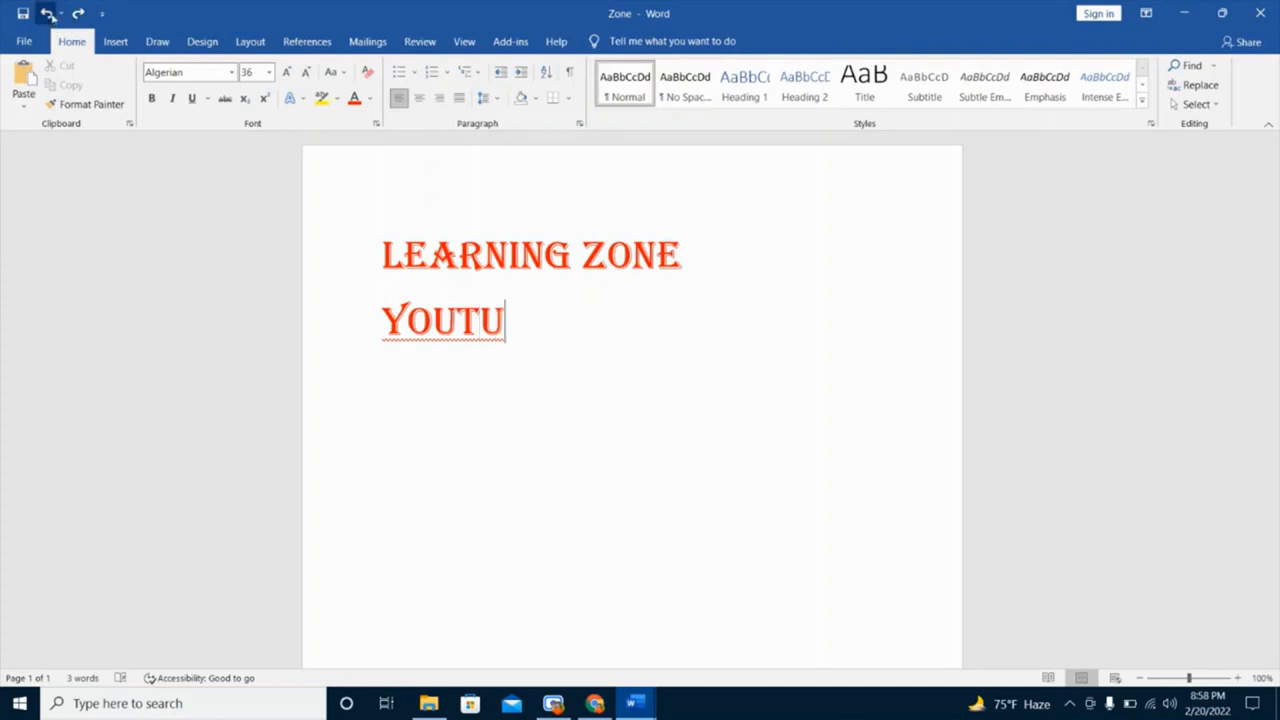
pyautogui.click(47, 14)
pyautogui.click(47, 14)
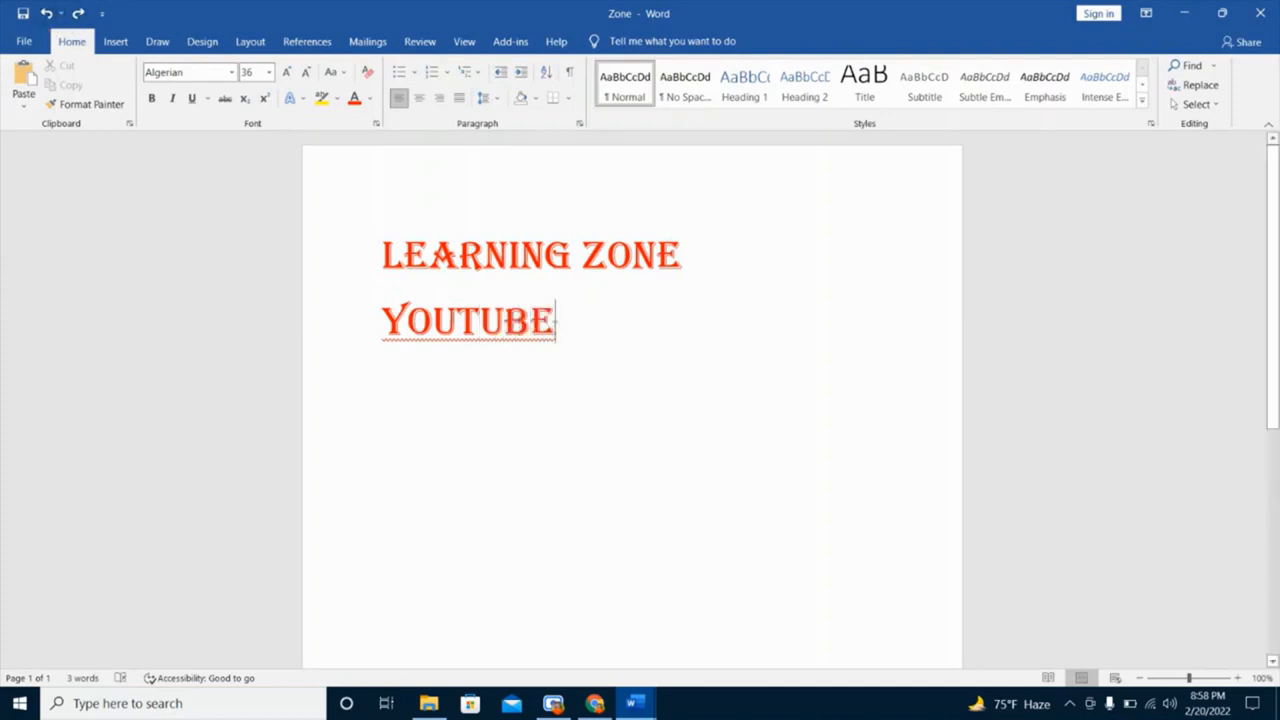
# Delete both the "YOUTUBE" line and the "LEARNING ZONE" line, emptying the page
pyautogui.press('BackSpace')
pyautogui.press('BackSpace')
pyautogui.press('BackSpace')
pyautogui.press('BackSpace')
pyautogui.press('BackSpace')
pyautogui.press('BackSpace')
pyautogui.press('BackSpace')
pyautogui.press('BackSpace')
pyautogui.press('BackSpace')
pyautogui.press('BackSpace')
pyautogui.press('BackSpace')
pyautogui.press('BackSpace')
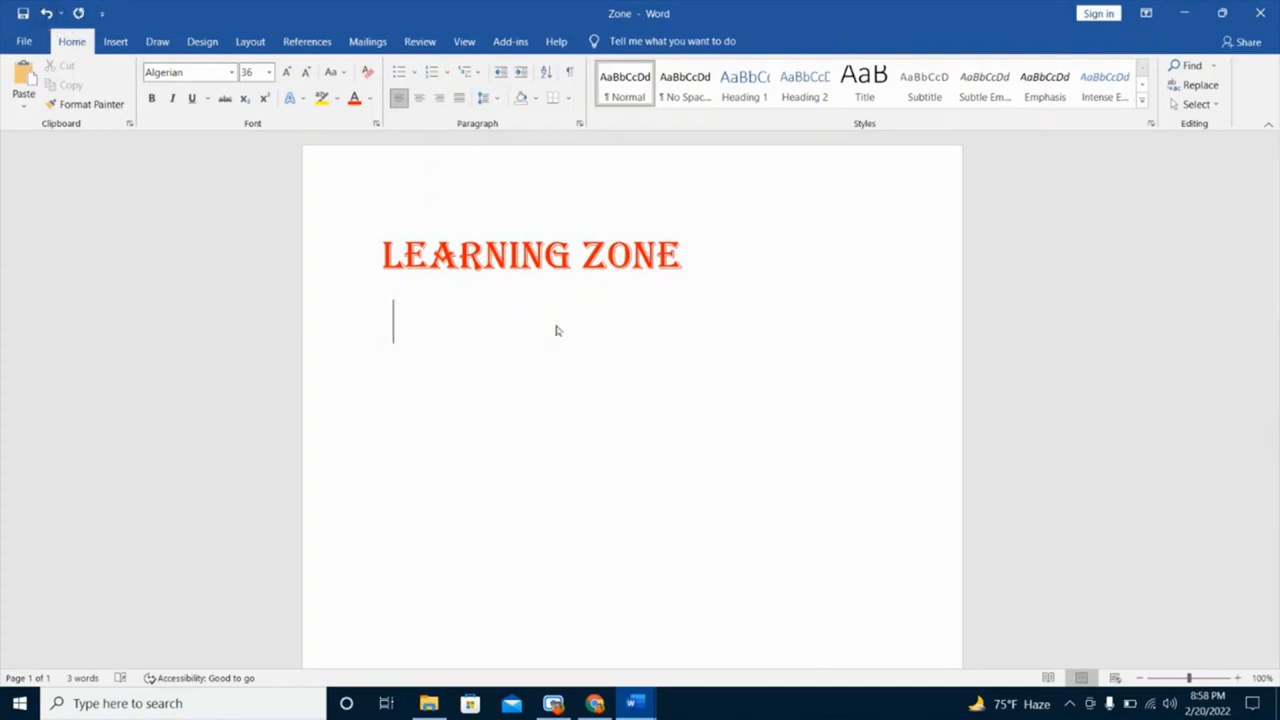
pyautogui.press('BackSpace')
pyautogui.press('BackSpace')
pyautogui.press('BackSpace')
pyautogui.press('BackSpace')
pyautogui.press('BackSpace')
pyautogui.press('BackSpace')
pyautogui.press('BackSpace')
pyautogui.press('BackSpace')
pyautogui.press('BackSpace')
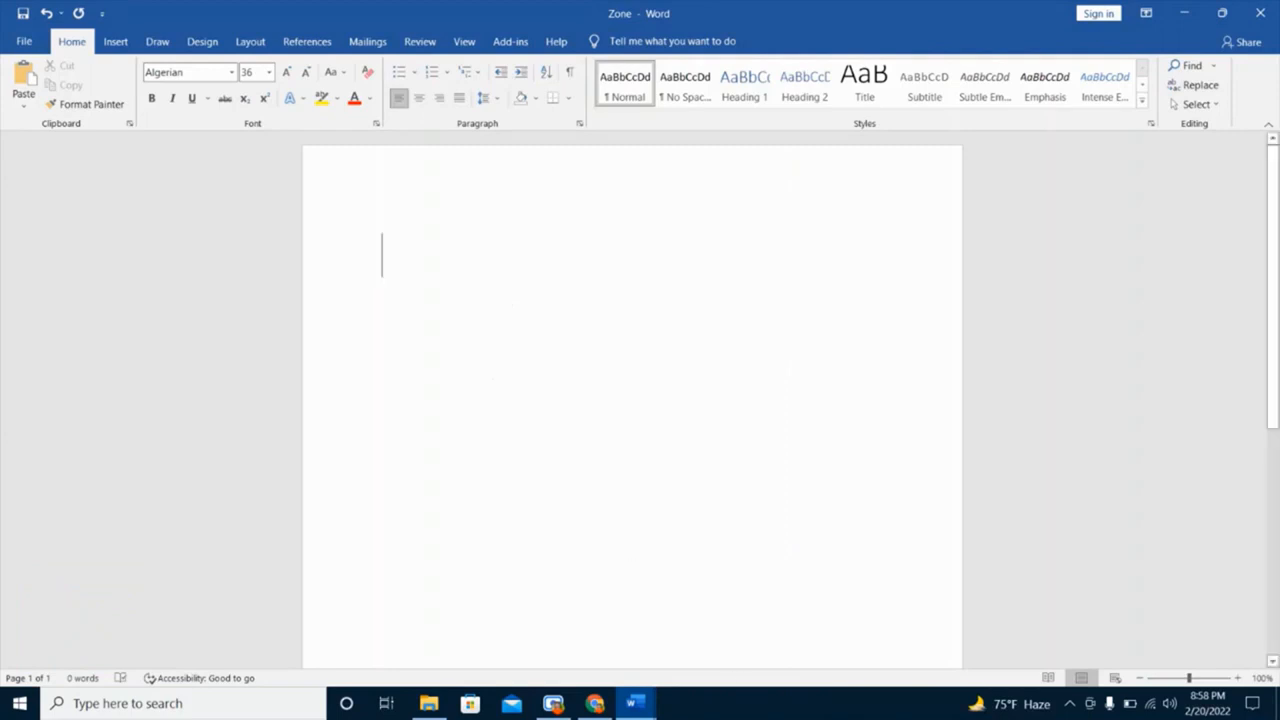
# Undo all the edits back to the single "Learning Zone" line in Calibri (Body), and deselect the text
pyautogui.write('L')
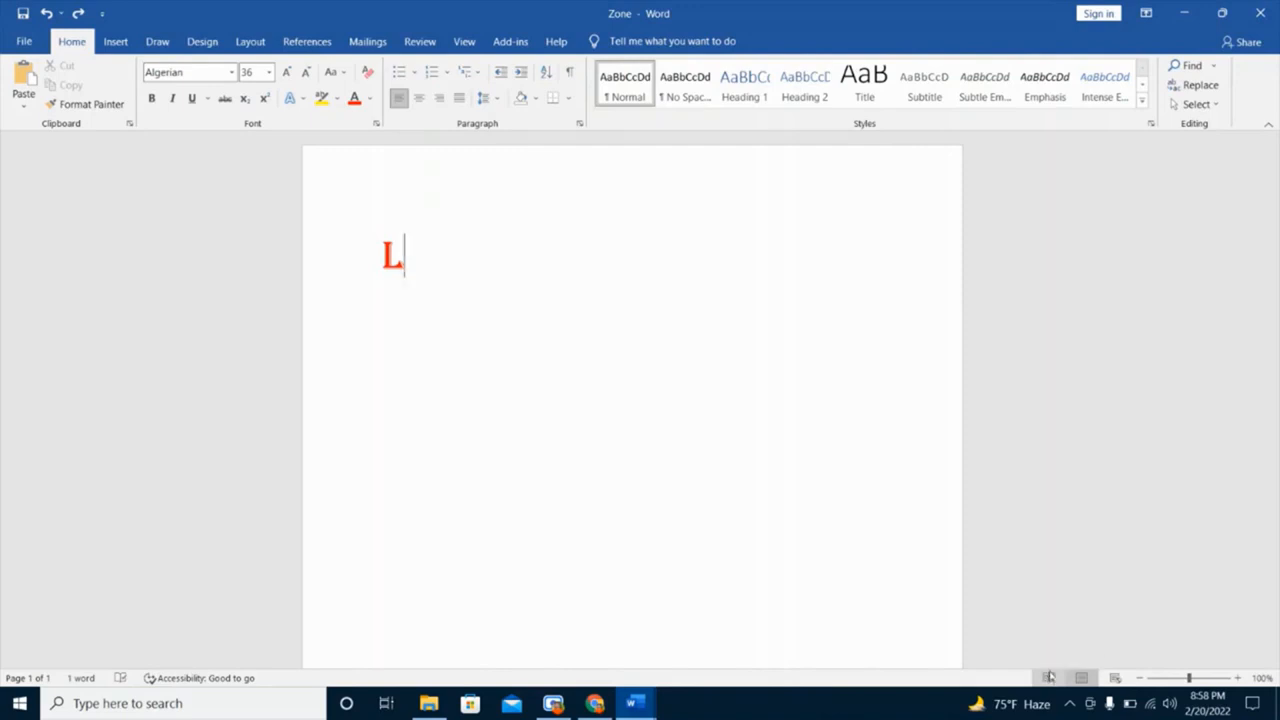
pyautogui.write('EARNING ZONE')
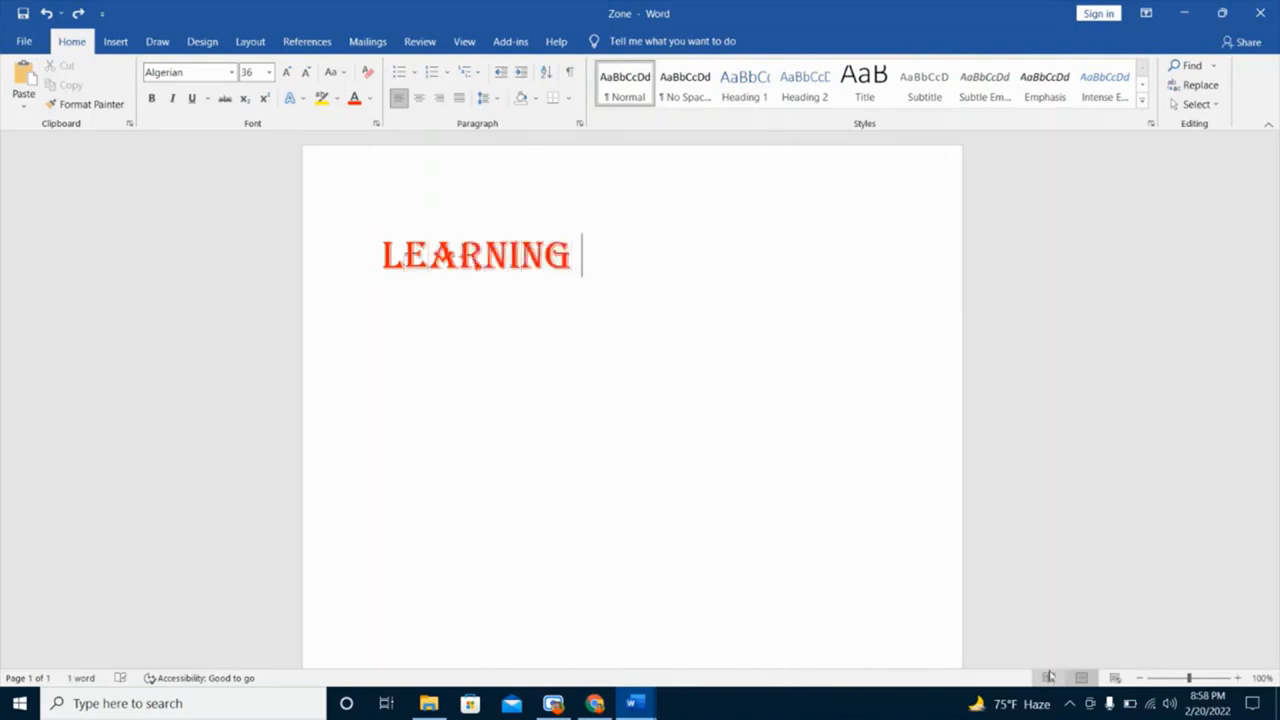
pyautogui.press('Return')
pyautogui.write('YOUTUBE')
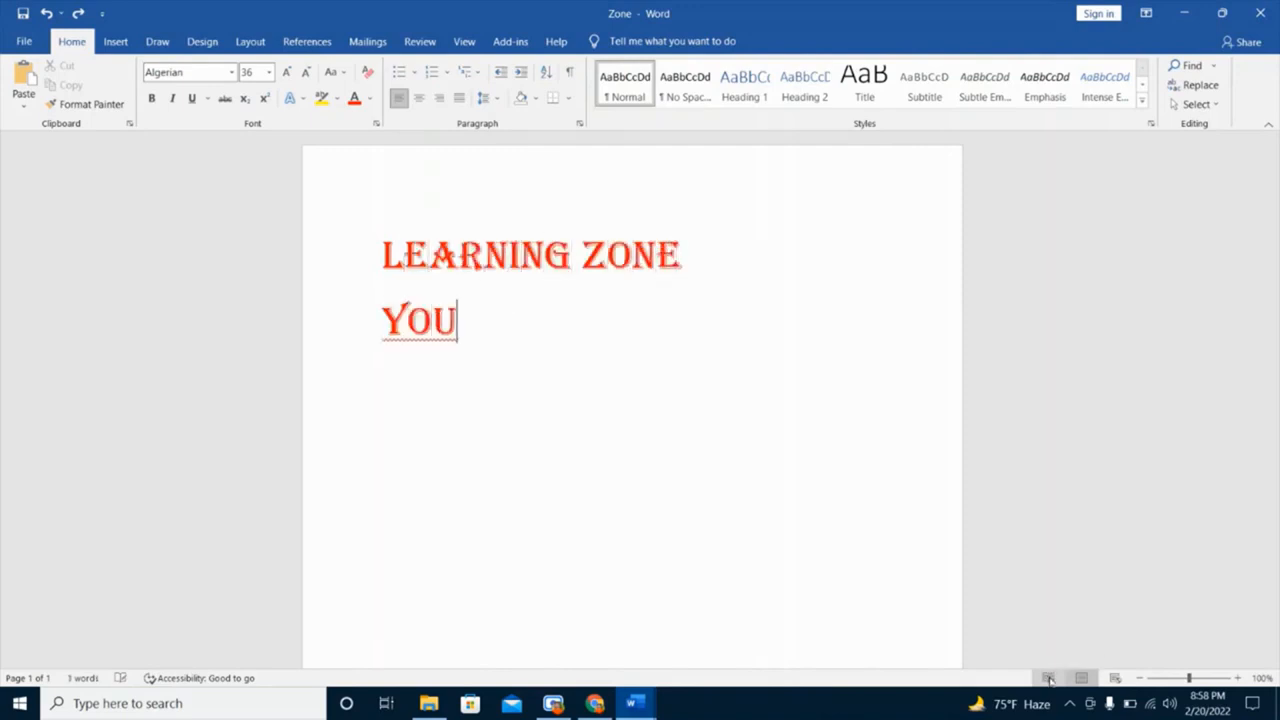
pyautogui.hotkey('ctrl', 'z')
pyautogui.hotkey('ctrl', 'z')
pyautogui.hotkey('ctrl', 'z')
pyautogui.hotkey('ctrl', 'z')
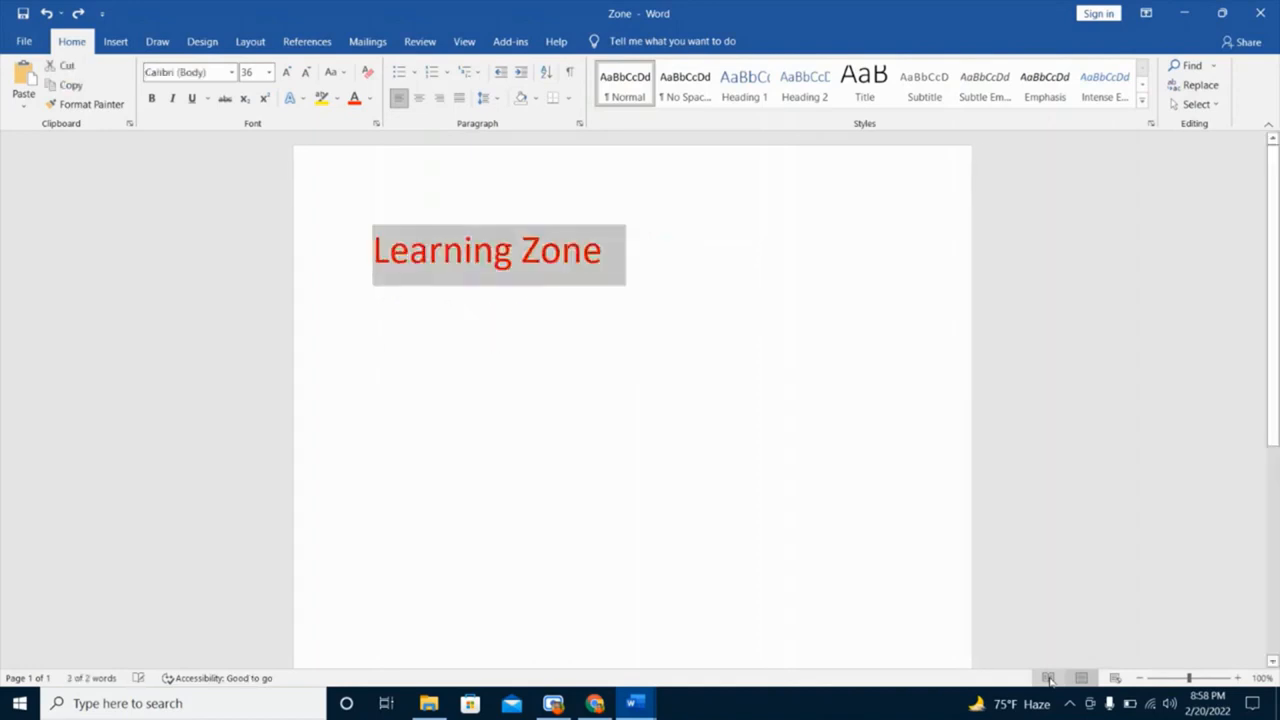
pyautogui.click(810, 370)
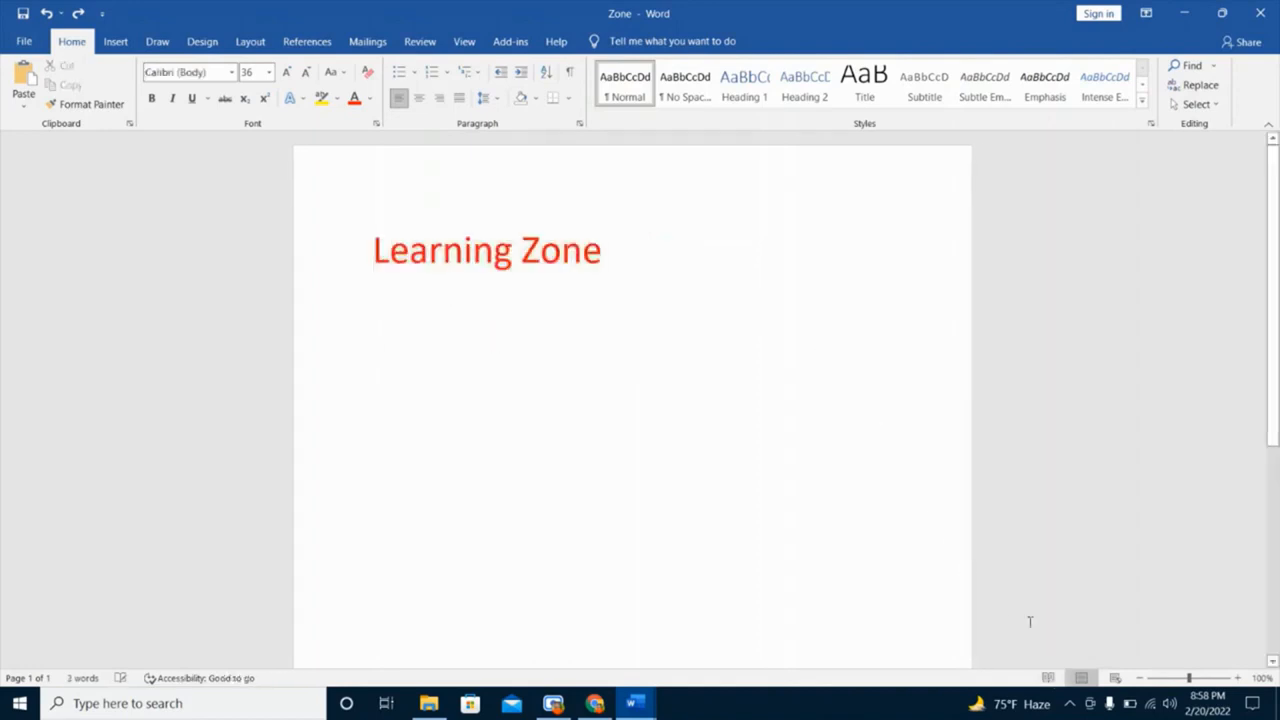
# View the document in Read Mode and in Web Layout, returning to Print Layout after each
pyautogui.click(1048, 679)
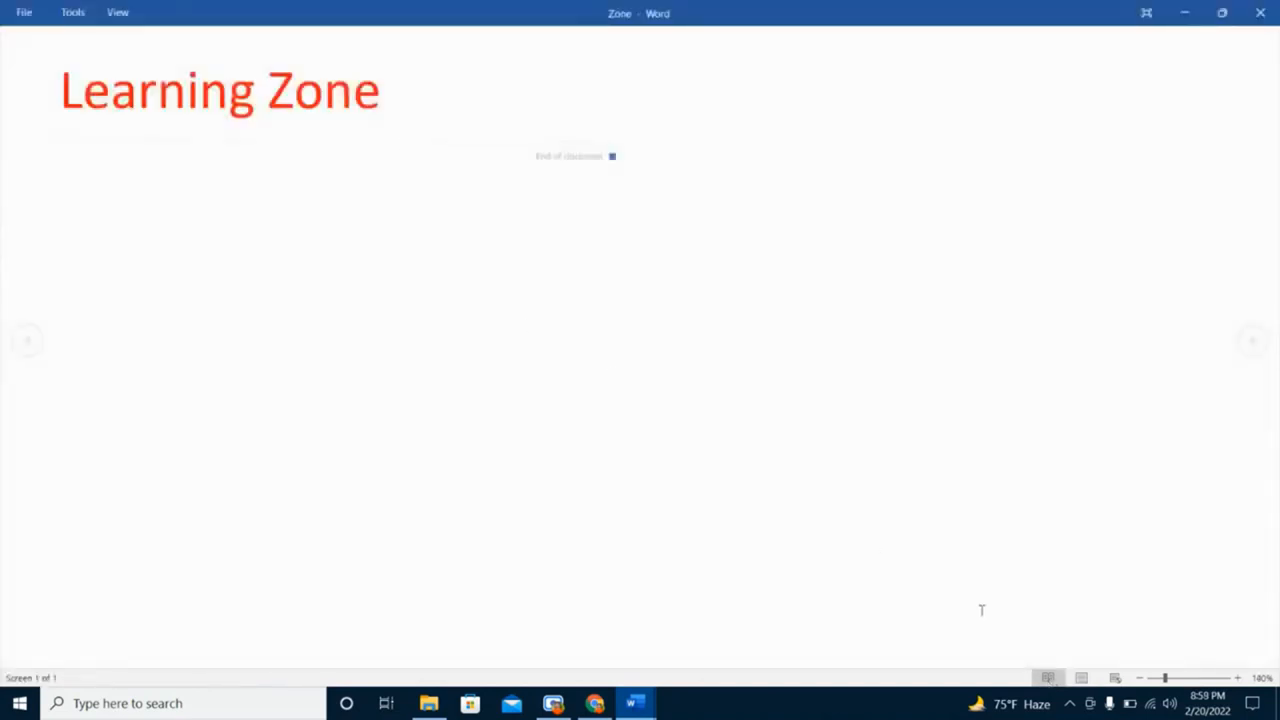
pyautogui.click(1083, 679)
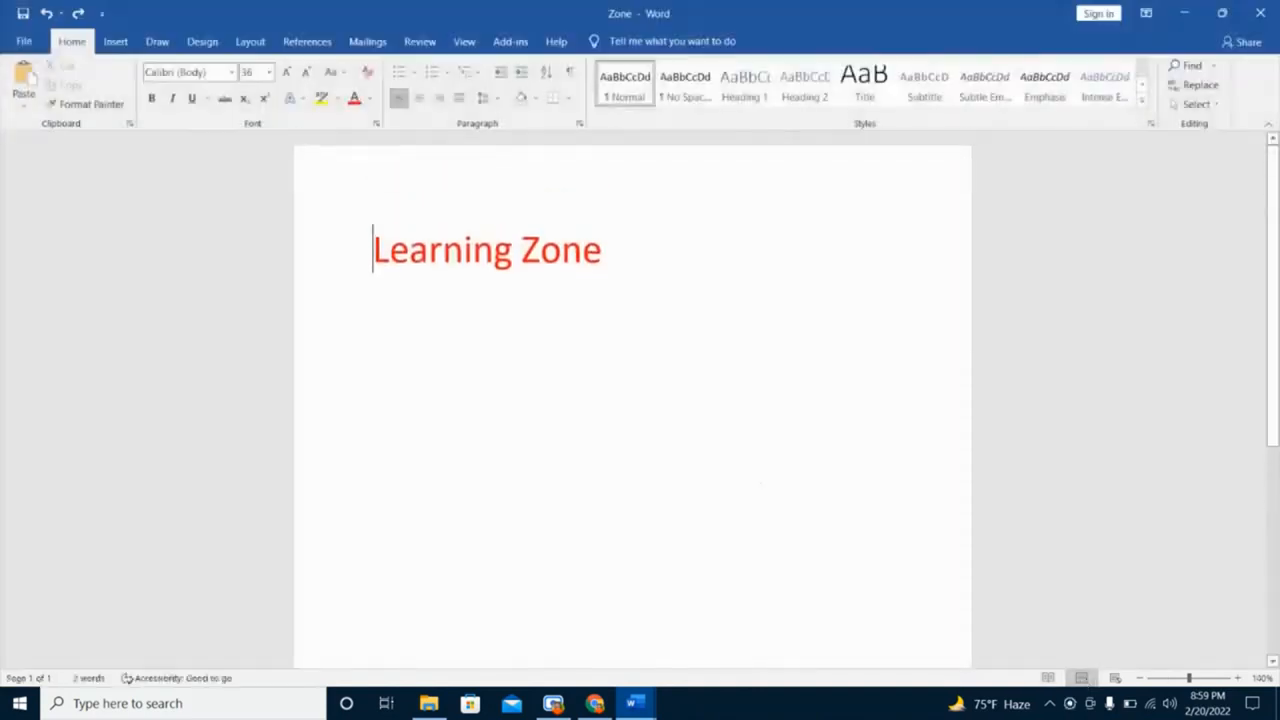
pyautogui.scroll(-9, 760, 483)
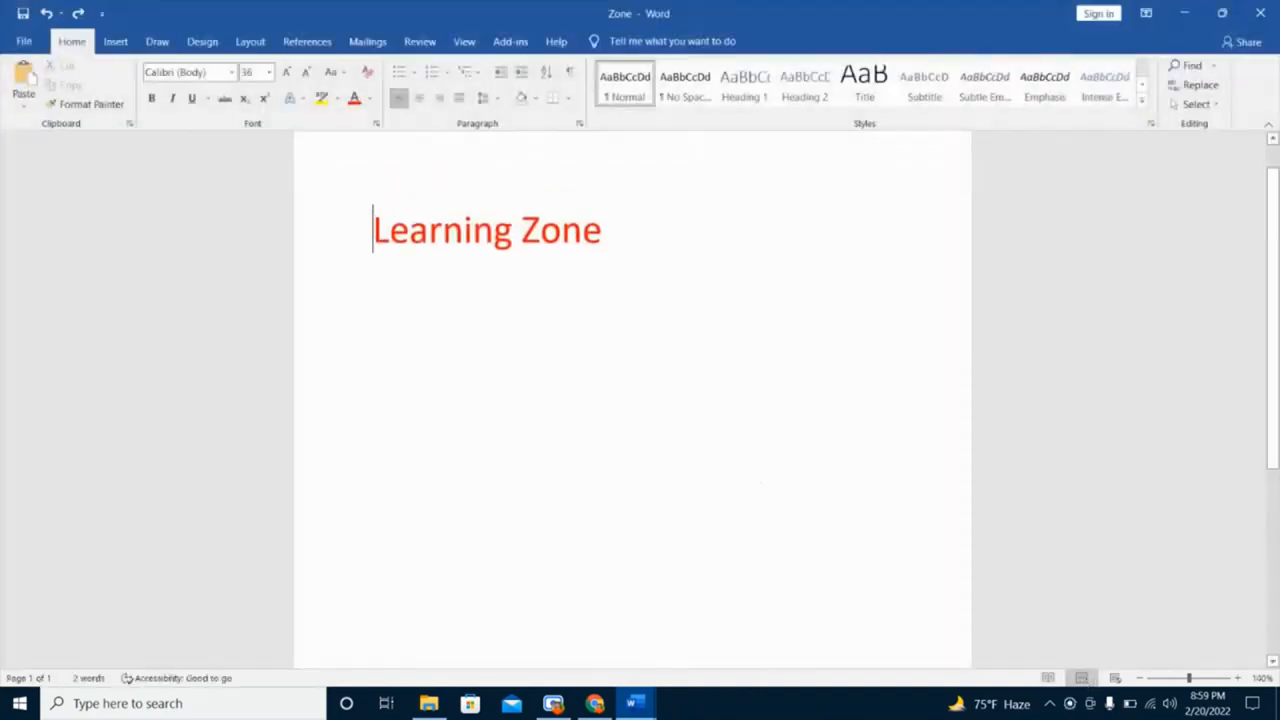
pyautogui.scroll(9, 760, 483)
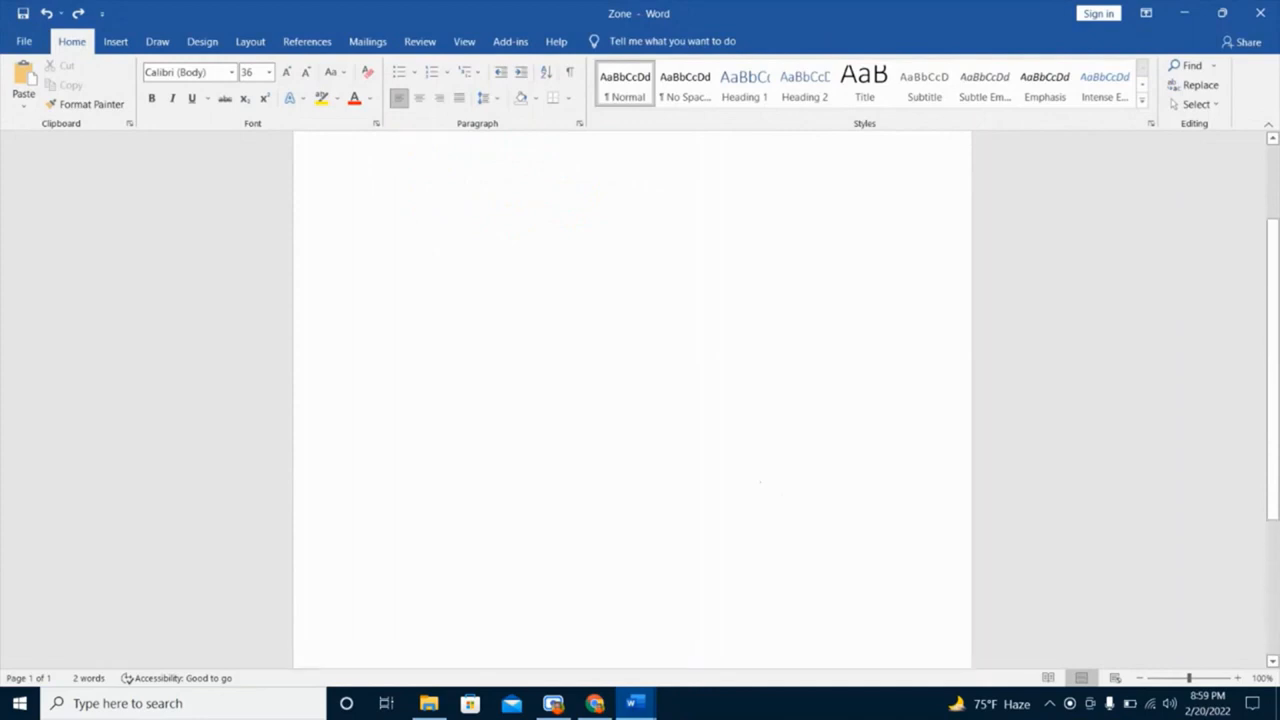
pyautogui.press('End')
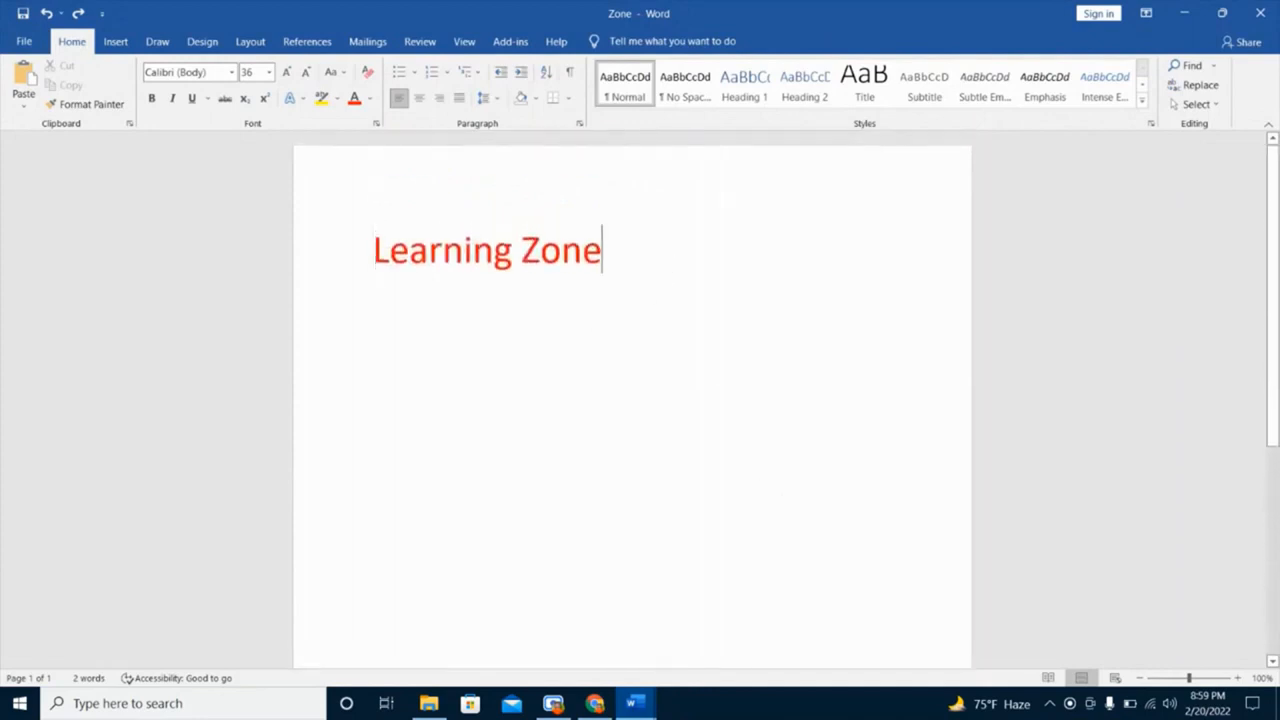
pyautogui.click(1115, 678)
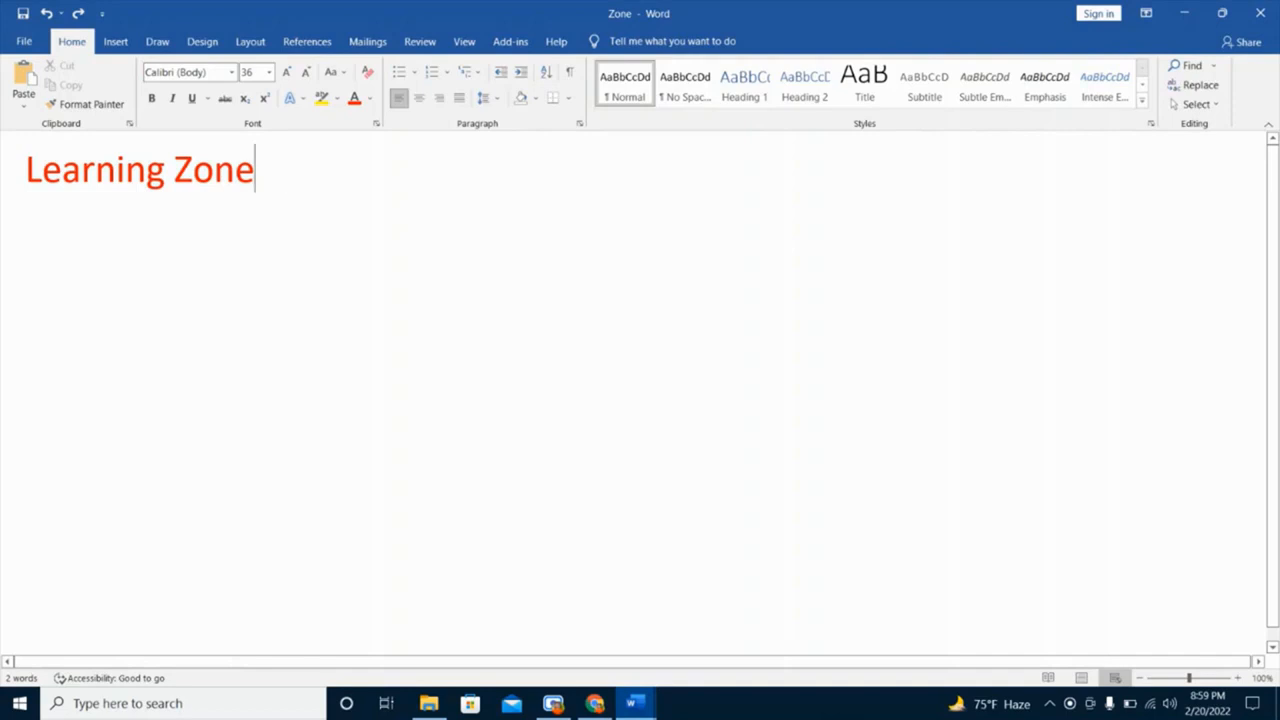
pyautogui.click(1081, 678)
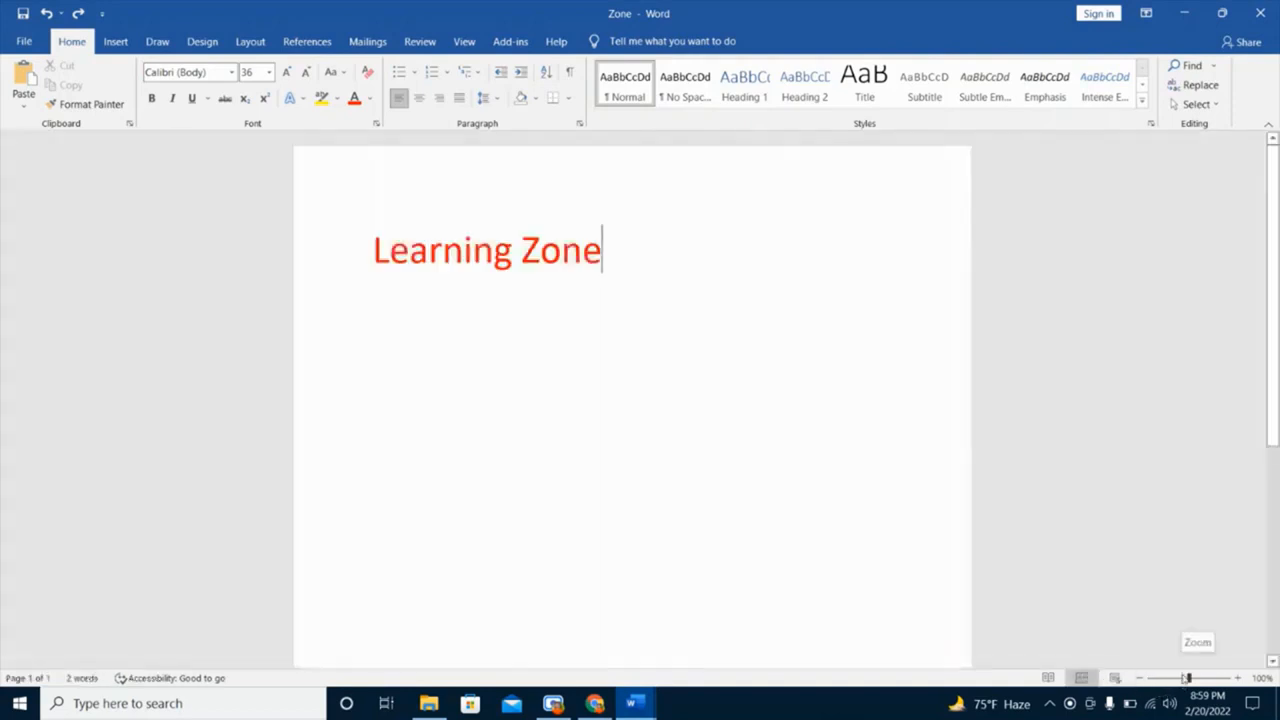
# Zoom in on the page in several increments, and zoom back out to 90%
pyautogui.click(1240, 679)
pyautogui.click(1240, 680)
pyautogui.click(1240, 680)
pyautogui.click(1240, 680)
pyautogui.click(1240, 680)
pyautogui.click(1240, 680)
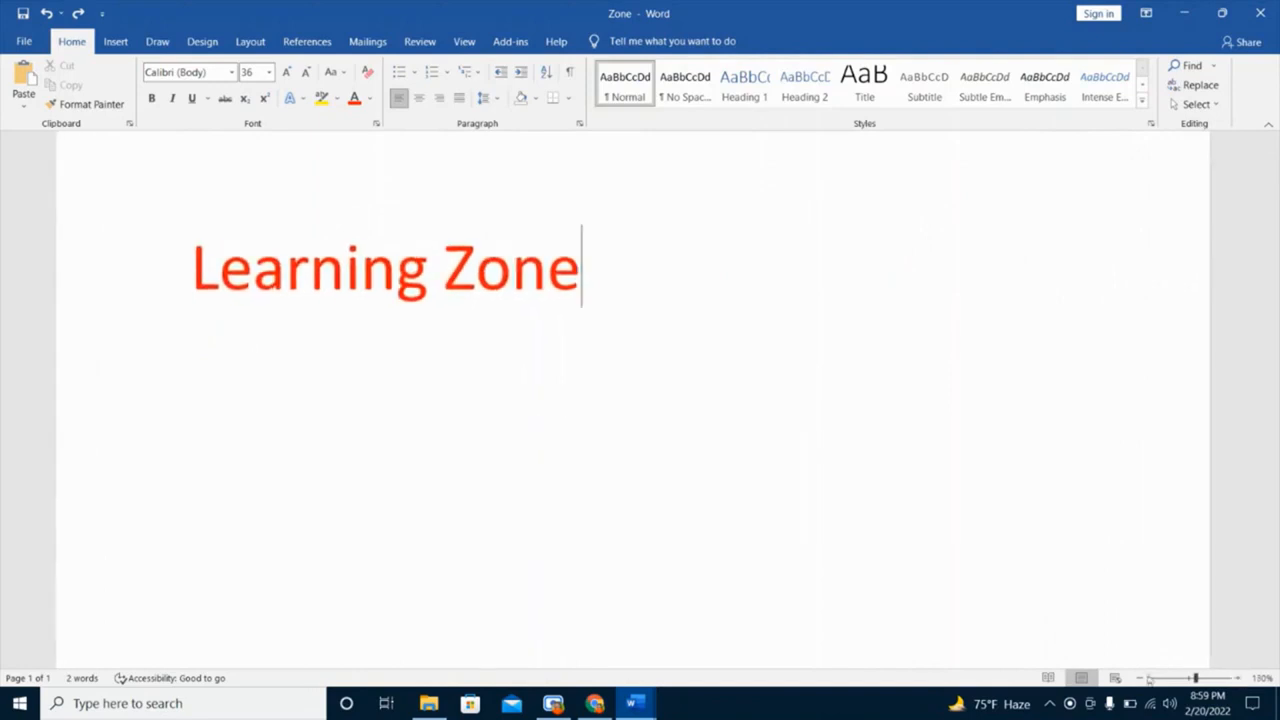
pyautogui.click(1140, 680)
pyautogui.click(1140, 680)
pyautogui.click(1140, 680)
pyautogui.click(1140, 680)
pyautogui.click(1140, 680)
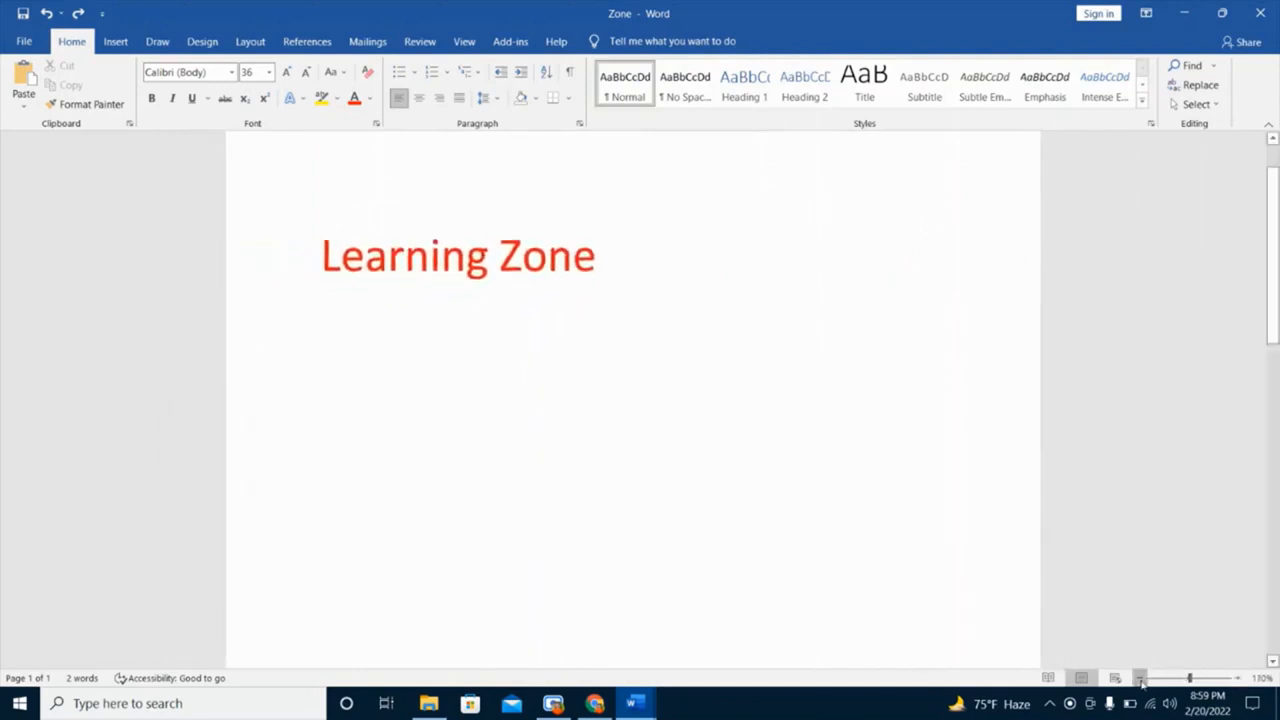
pyautogui.click(1141, 680)
pyautogui.click(1141, 680)
pyautogui.click(1141, 680)
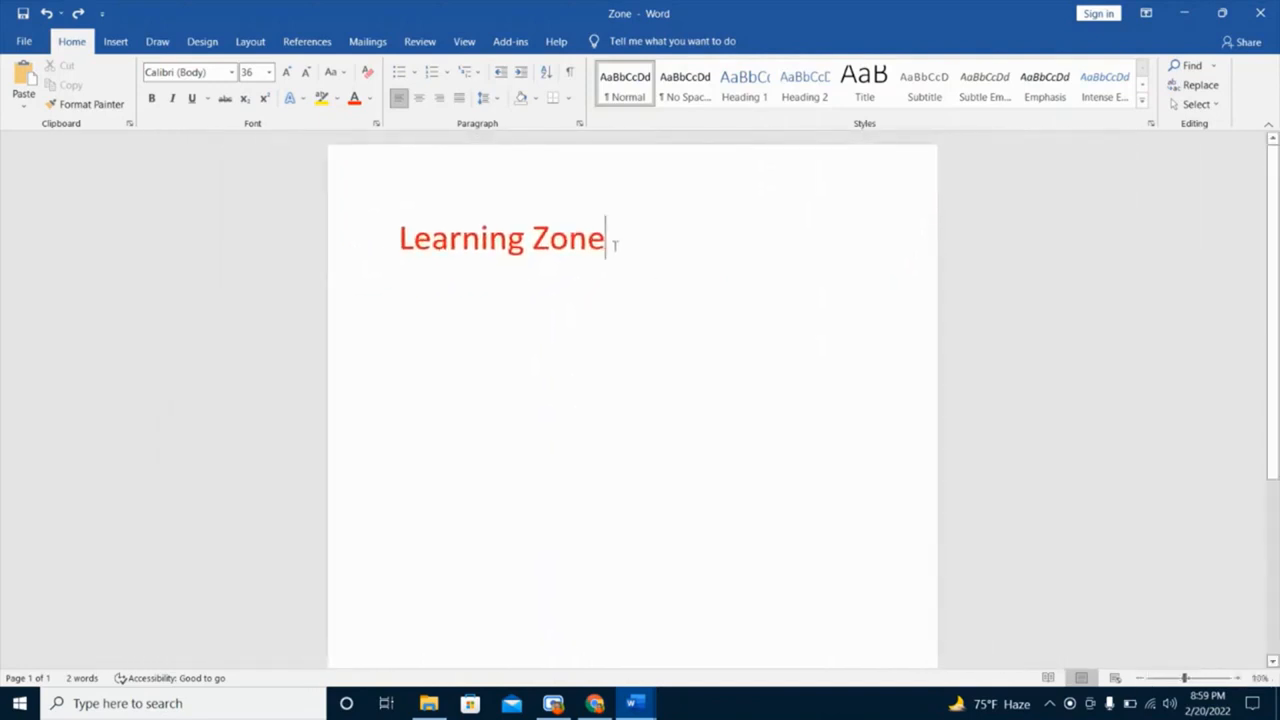
# Delete the whole "Learning Zone" line, leaving the page empty
pyautogui.press('BackSpace')
pyautogui.press('BackSpace')
pyautogui.press('BackSpace')
pyautogui.press('BackSpace')
pyautogui.press('BackSpace')
pyautogui.press('BackSpace')
pyautogui.press('BackSpace')
pyautogui.press('BackSpace')
pyautogui.press('BackSpace')
pyautogui.press('BackSpace')
pyautogui.press('BackSpace')
pyautogui.press('BackSpace')
pyautogui.press('BackSpace')
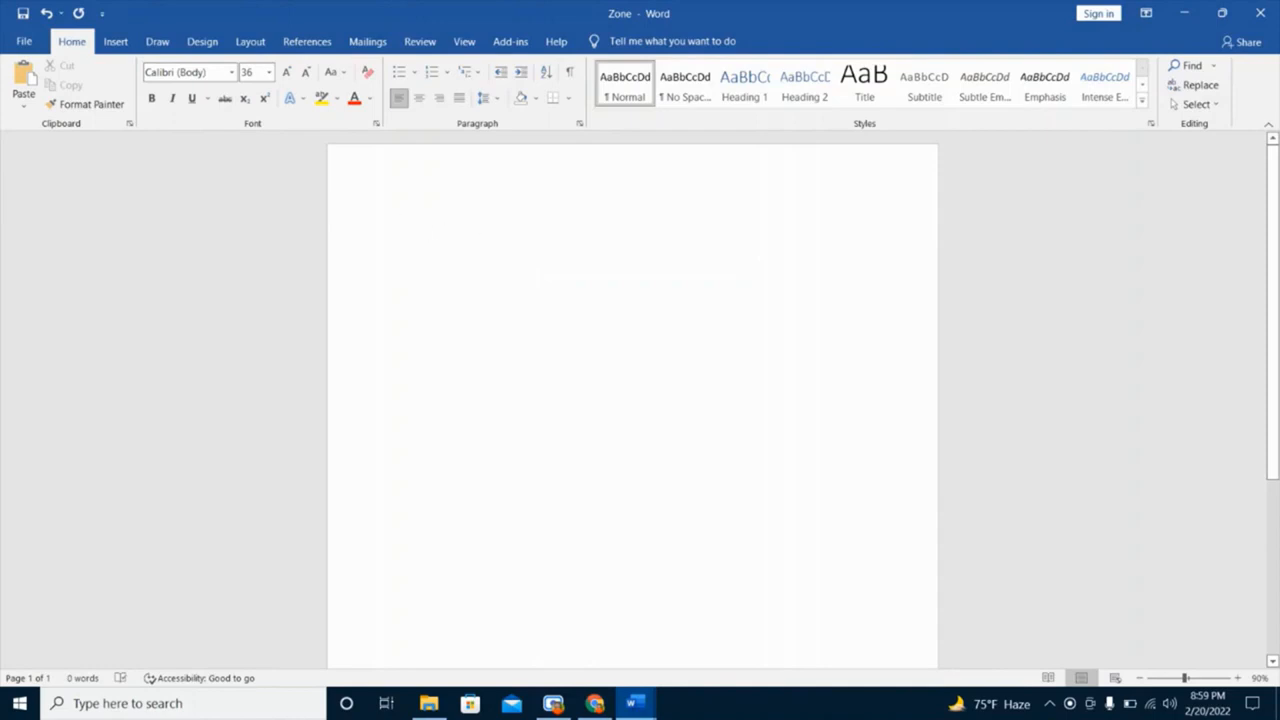
pyautogui.write('Lear')
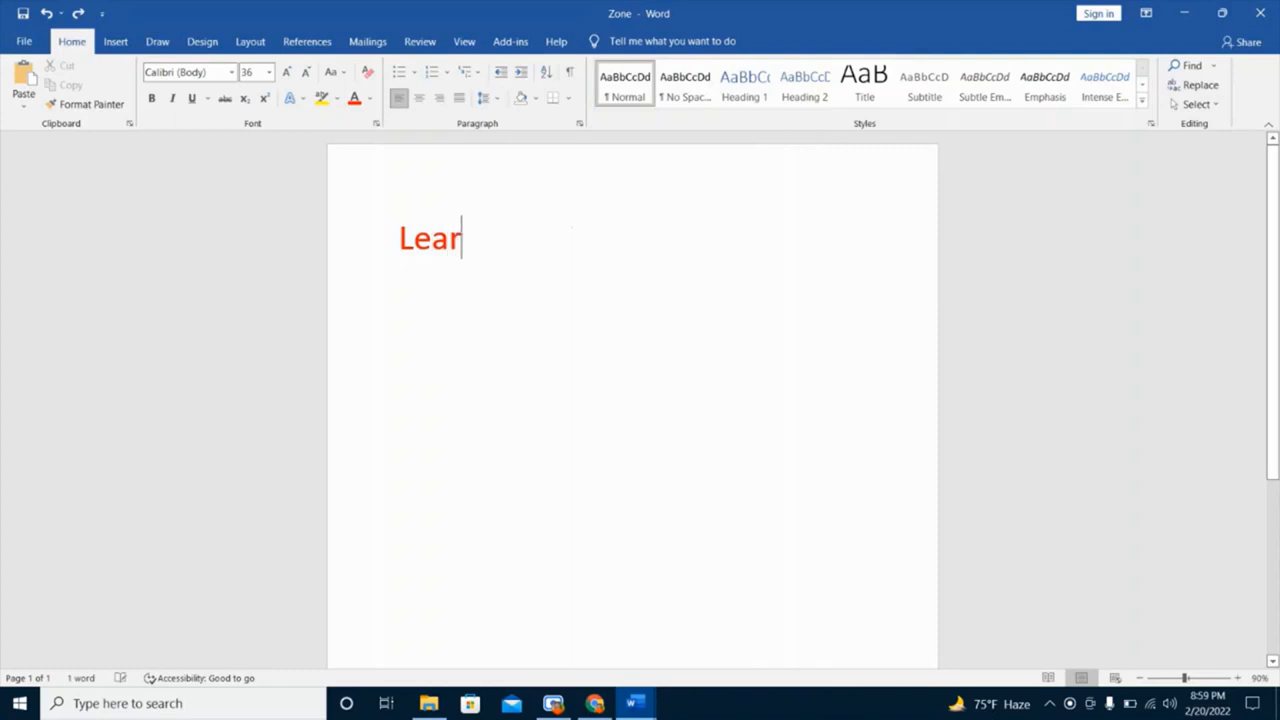
pyautogui.press('BackSpace')
pyautogui.press('BackSpace')
pyautogui.press('BackSpace')
pyautogui.press('BackSpace')
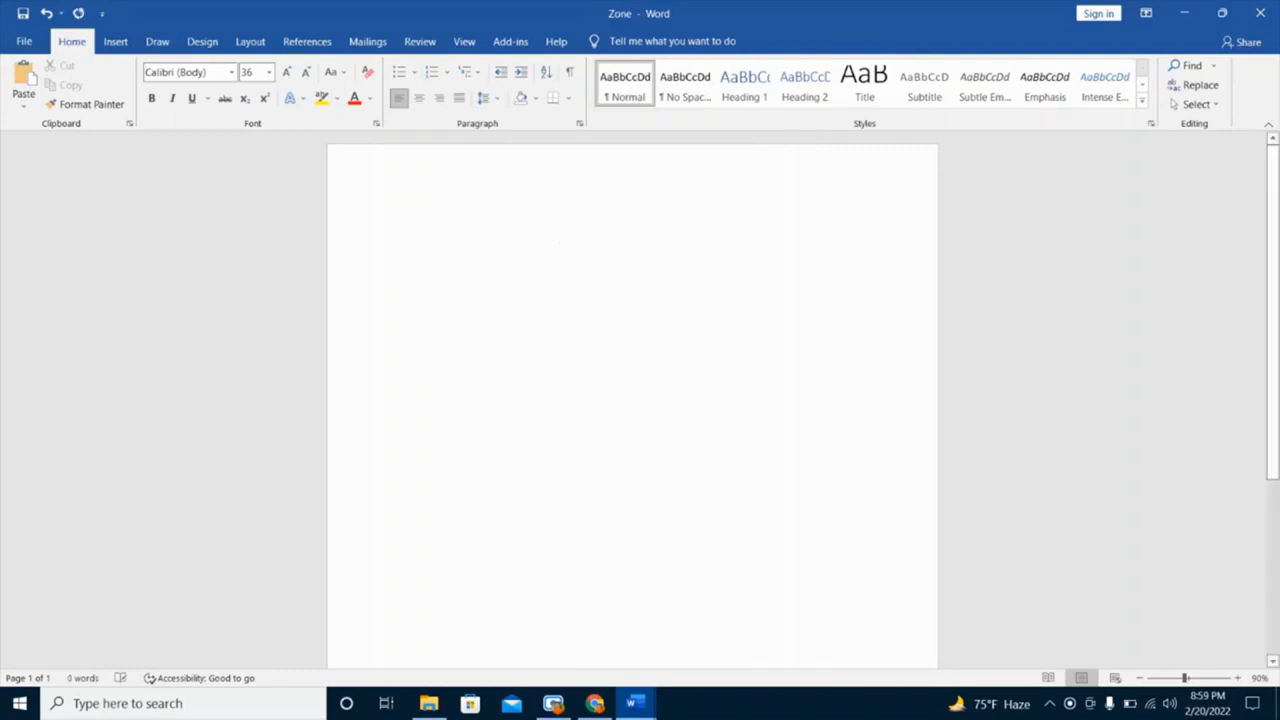